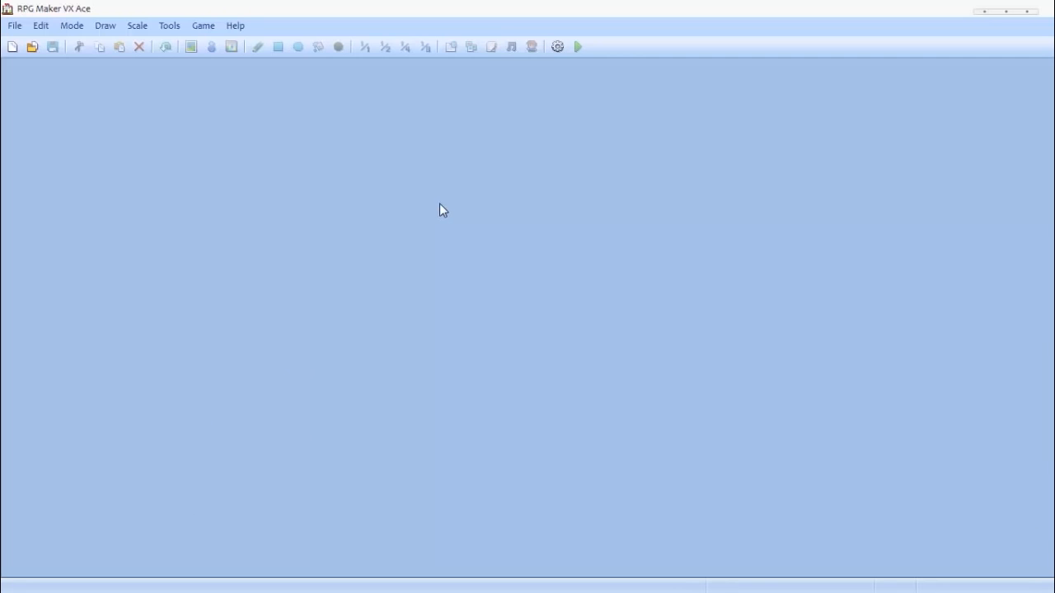
Create a new project with "test" as its folder name and game title, keeping the Desktop location.
left_click(15, 25)
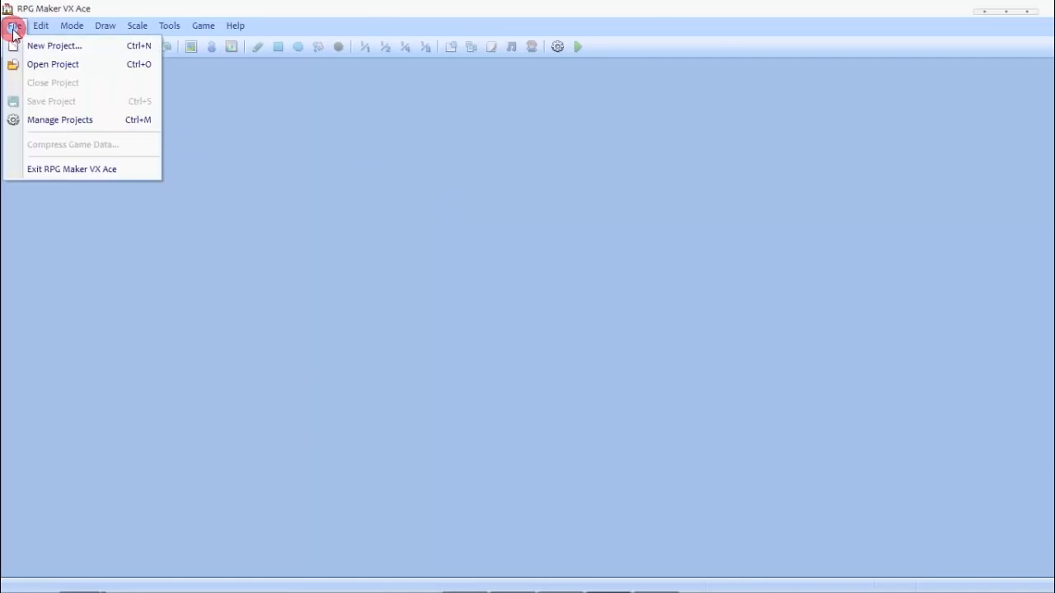
left_click(28, 48)
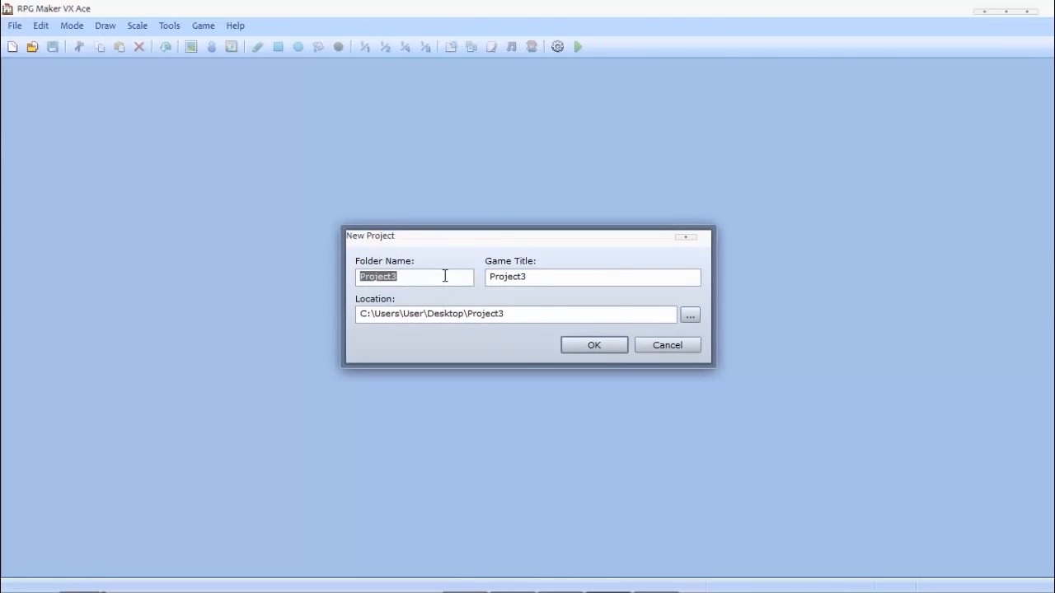
type("test")
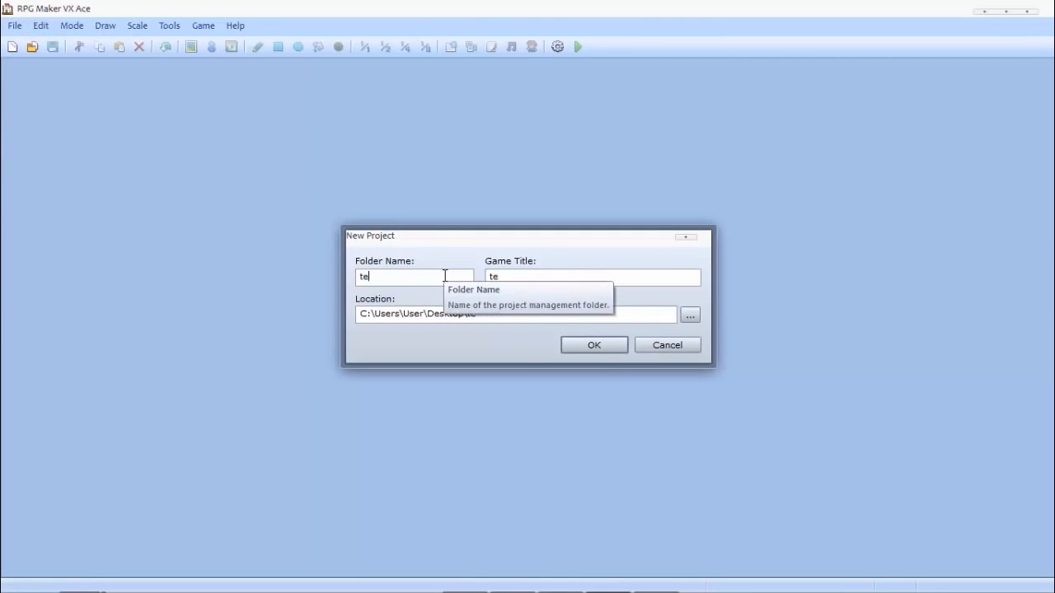
double_click(532, 277)
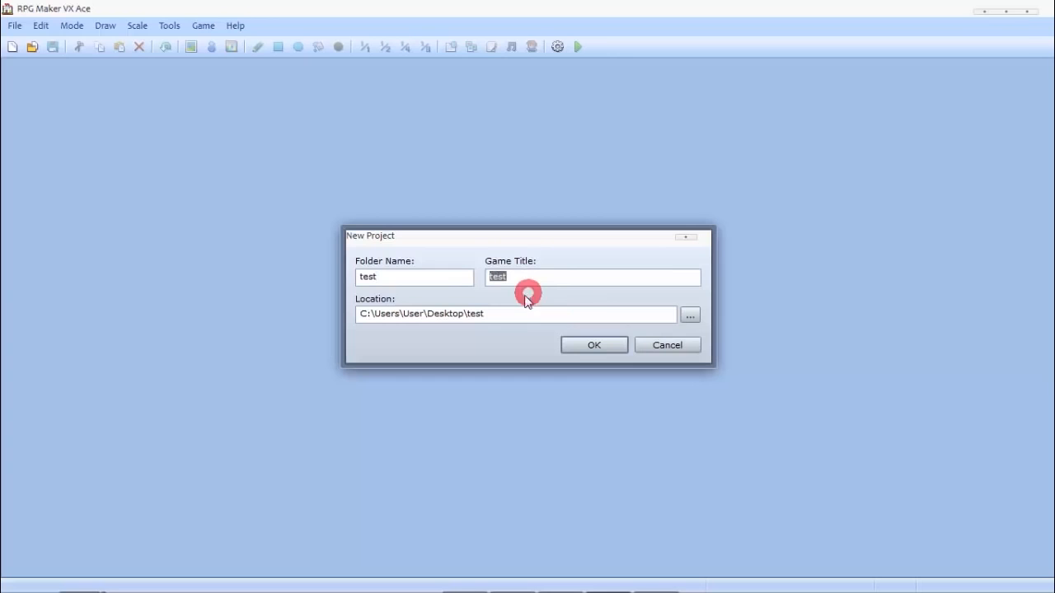
double_click(520, 315)
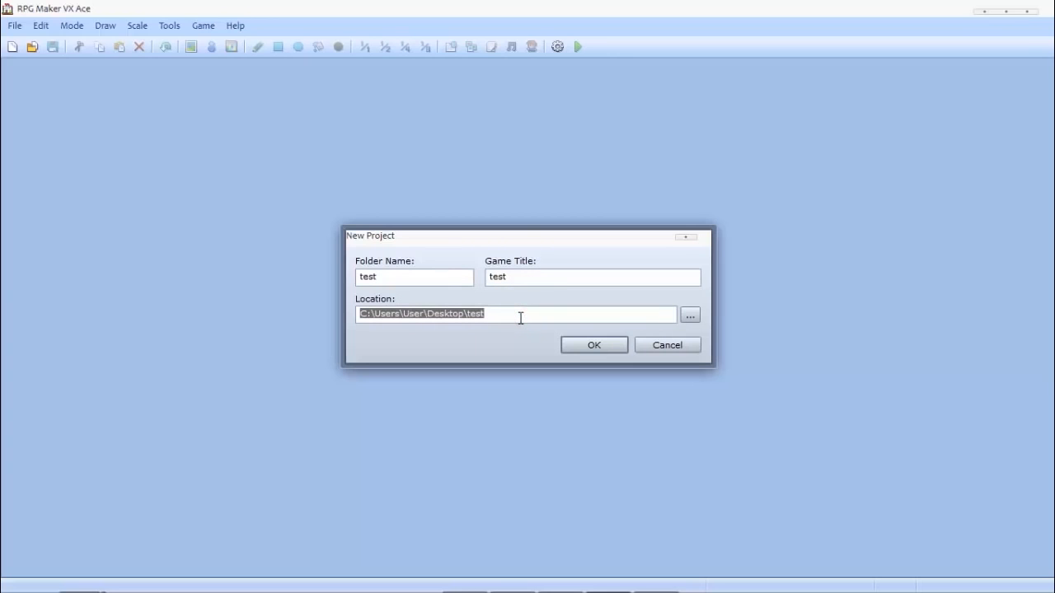
left_click(460, 314)
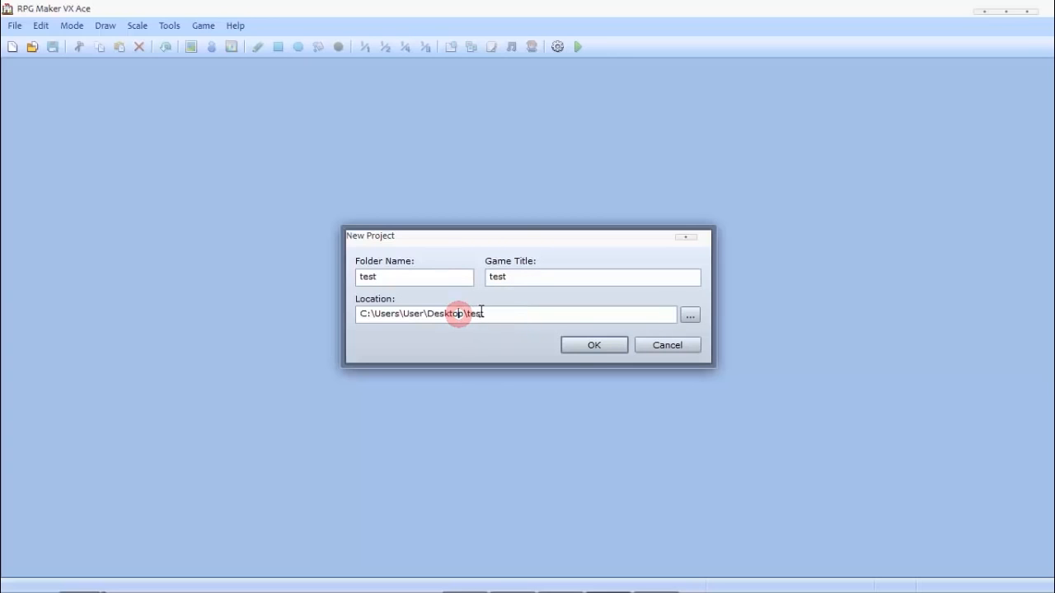
left_click(589, 346)
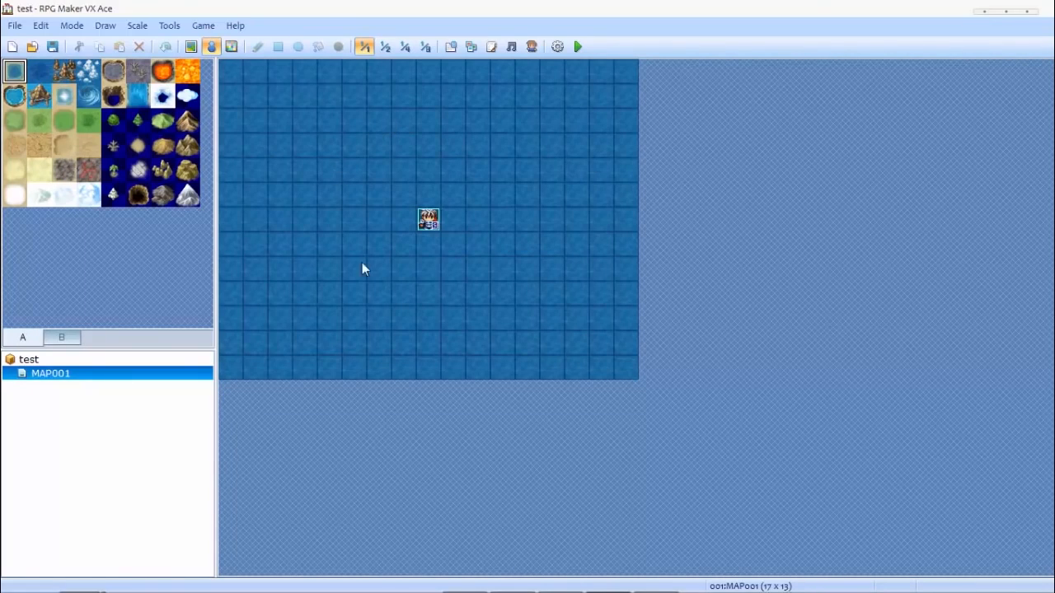
Open the properties of MAP001 and choose 001:Field as its tileset.
right_click(47, 374)
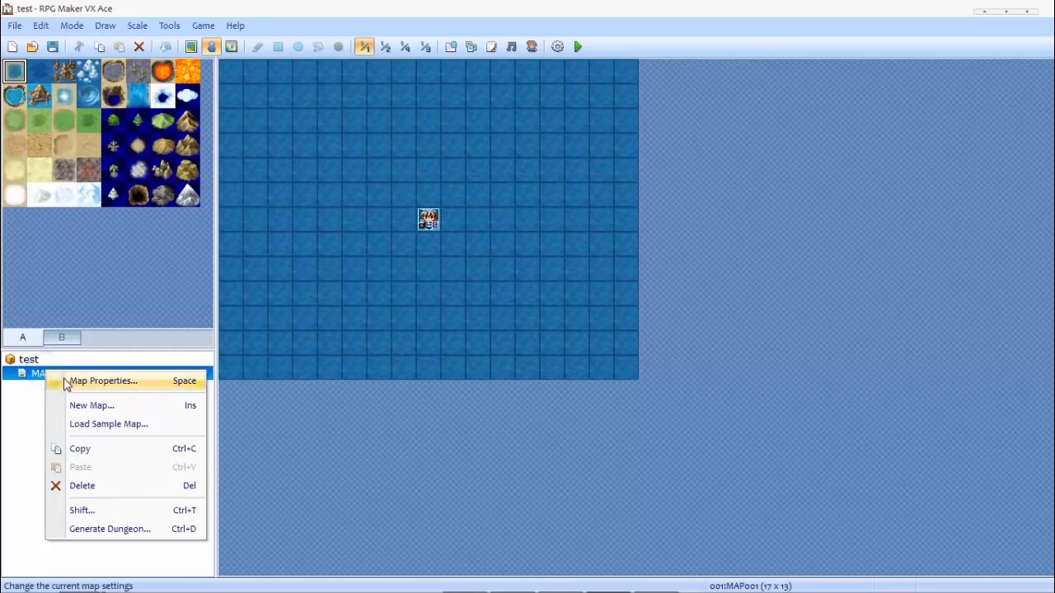
left_click(76, 383)
left_click_drag(419, 82, 590, 107)
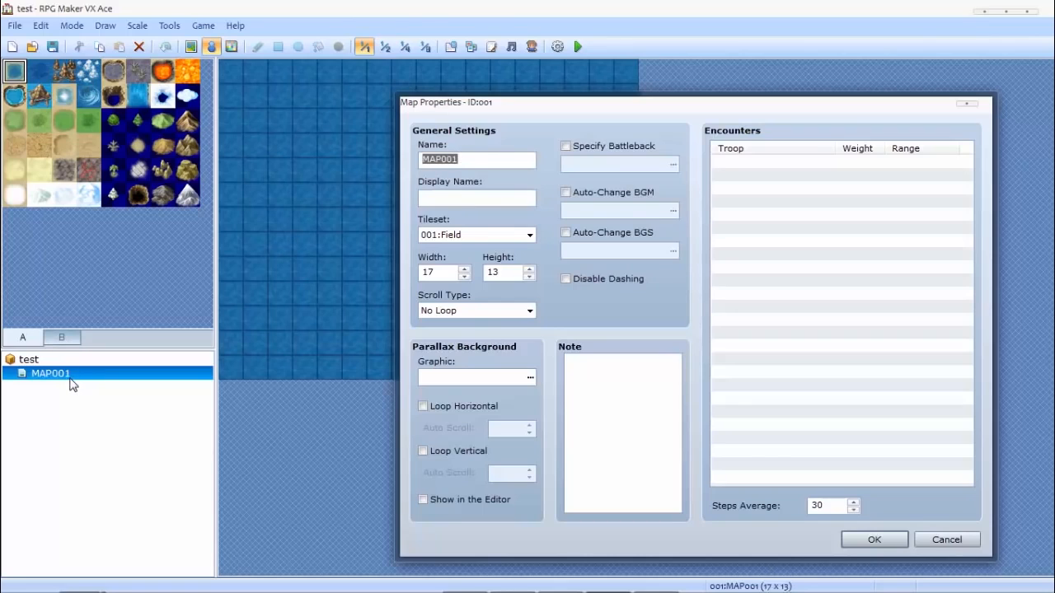
left_click(480, 196)
left_click(510, 239)
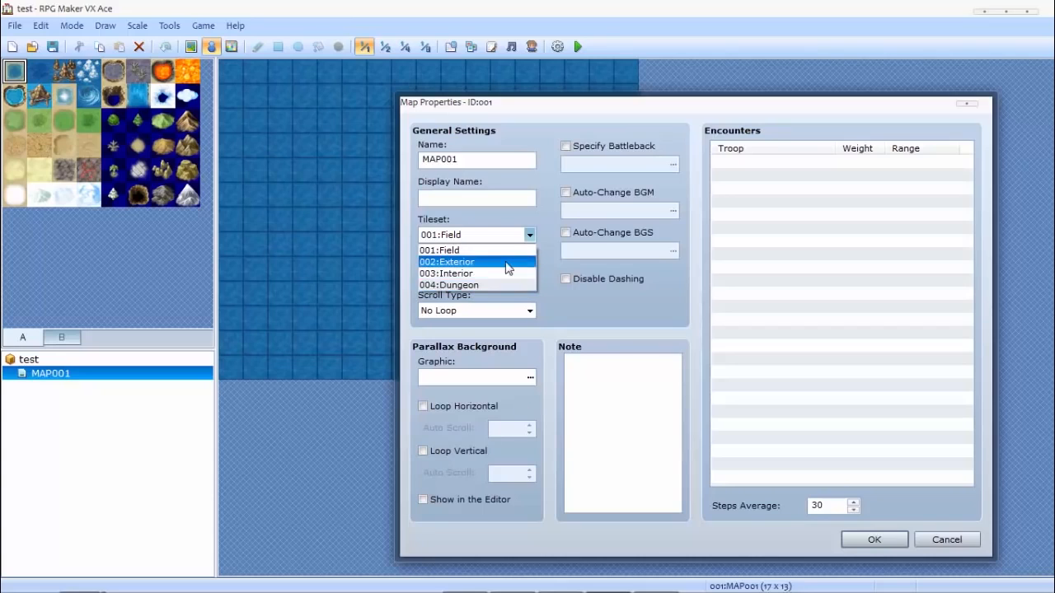
left_click(489, 252)
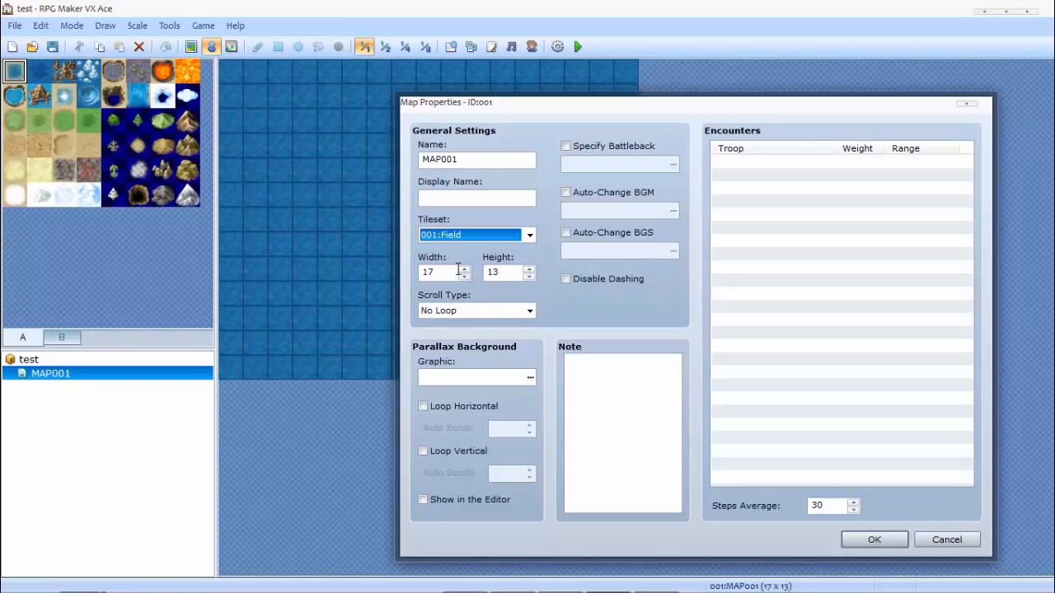
Set the map's width to 20 and height to 20, and apply the map properties.
left_click(465, 269)
left_click(465, 268)
left_click(465, 268)
left_click(531, 268)
left_click(531, 269)
left_click(530, 269)
left_click(533, 269)
left_click(531, 269)
left_click(531, 268)
left_click(530, 269)
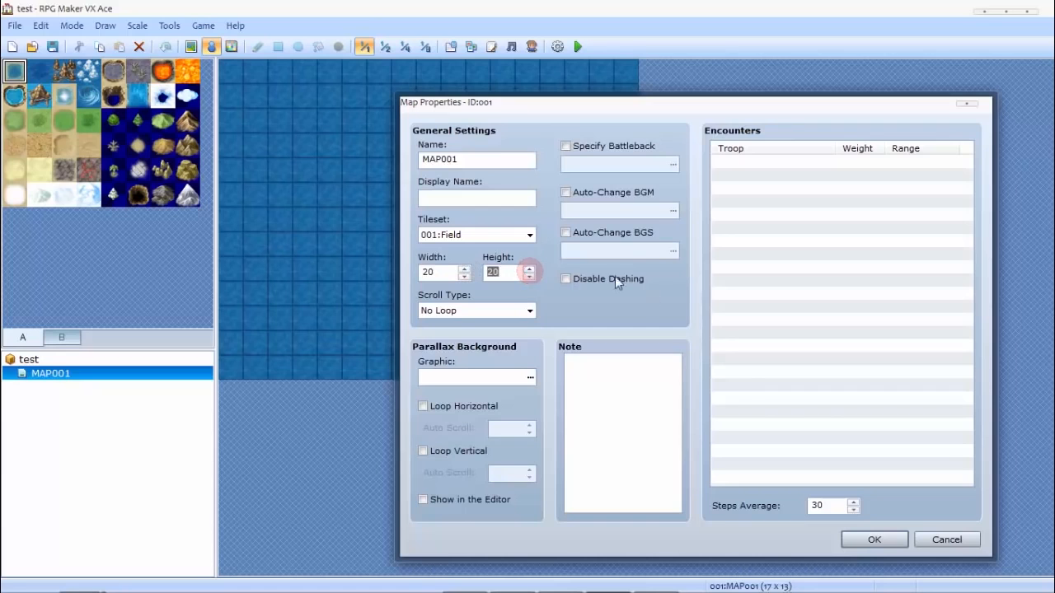
left_click(877, 540)
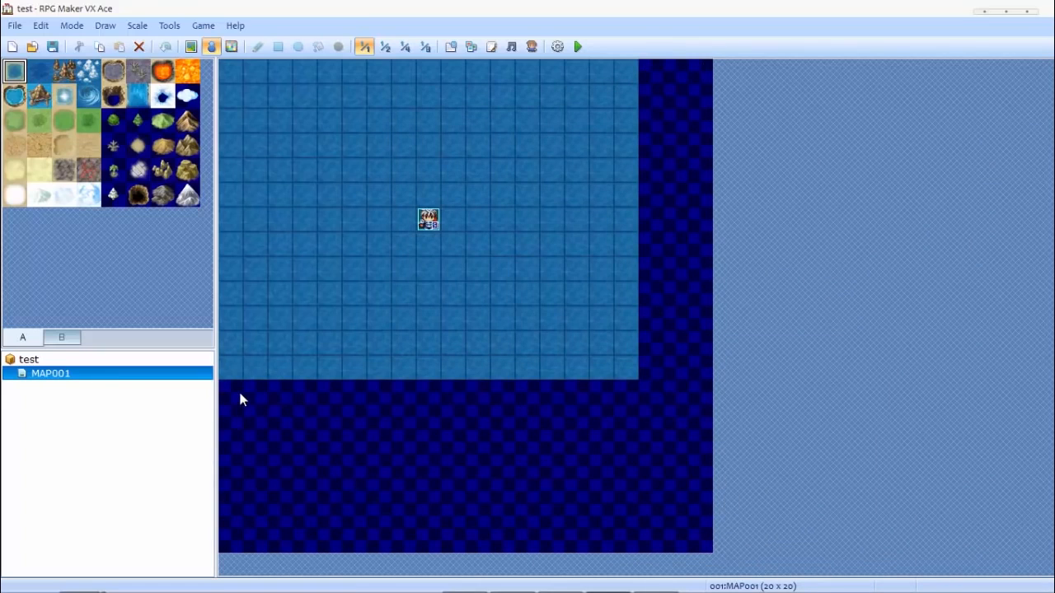
Look through the event and region editing modes and return to map editing mode.
left_click(194, 47)
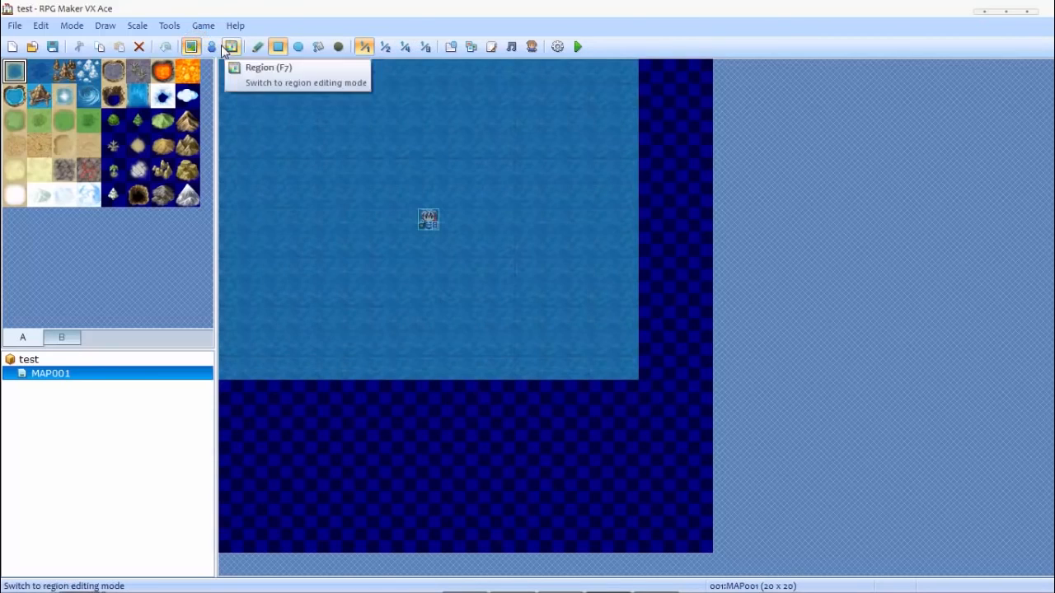
left_click(217, 47)
left_click(231, 47)
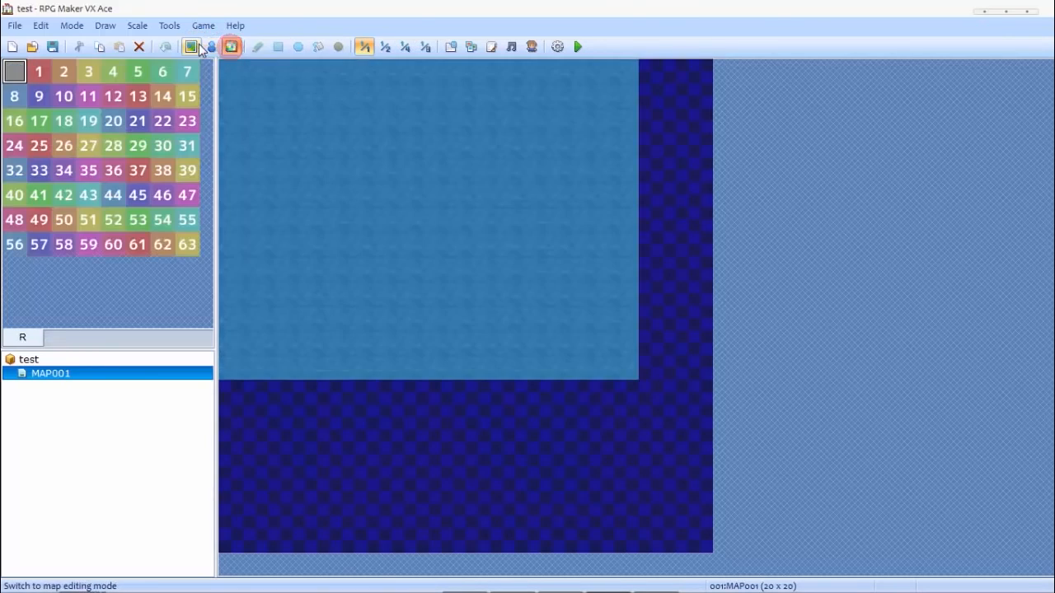
left_click(191, 47)
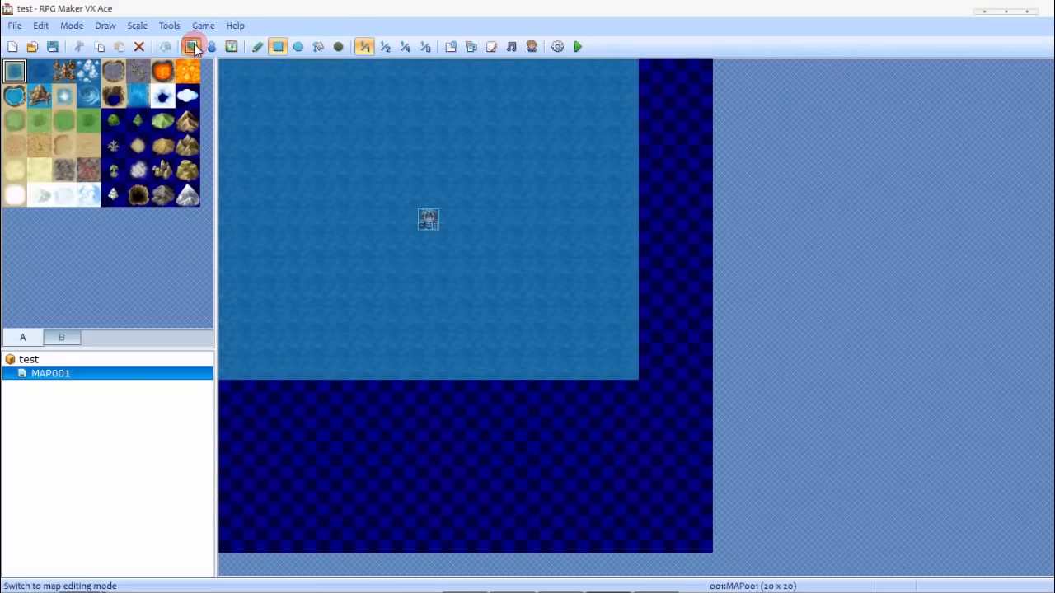
Draw a 6 by 4 tile rectangle of plain green grass in the map's northwest and a freehand grass ring below it.
left_click(61, 121)
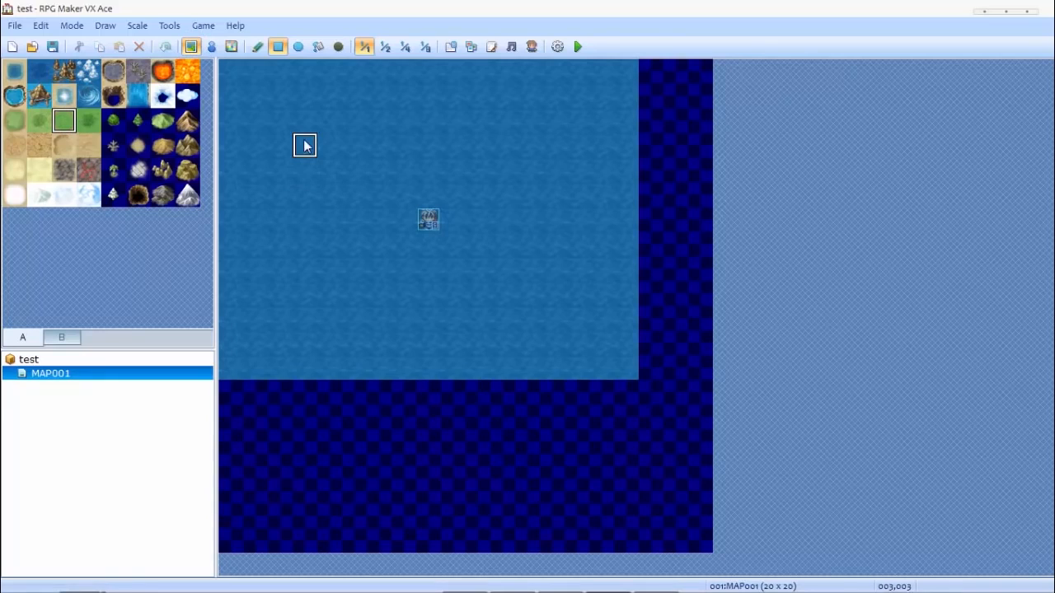
mouse_move(259, 85)
left_mouse_down()
mouse_move(357, 146)
mouse_move(379, 176)
left_mouse_up()
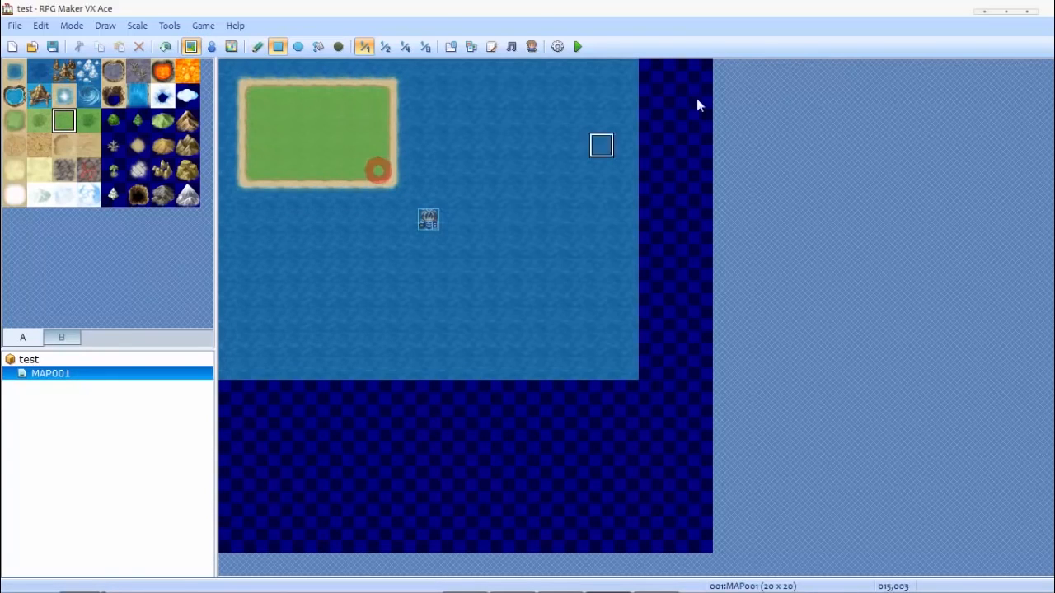
left_click(264, 47)
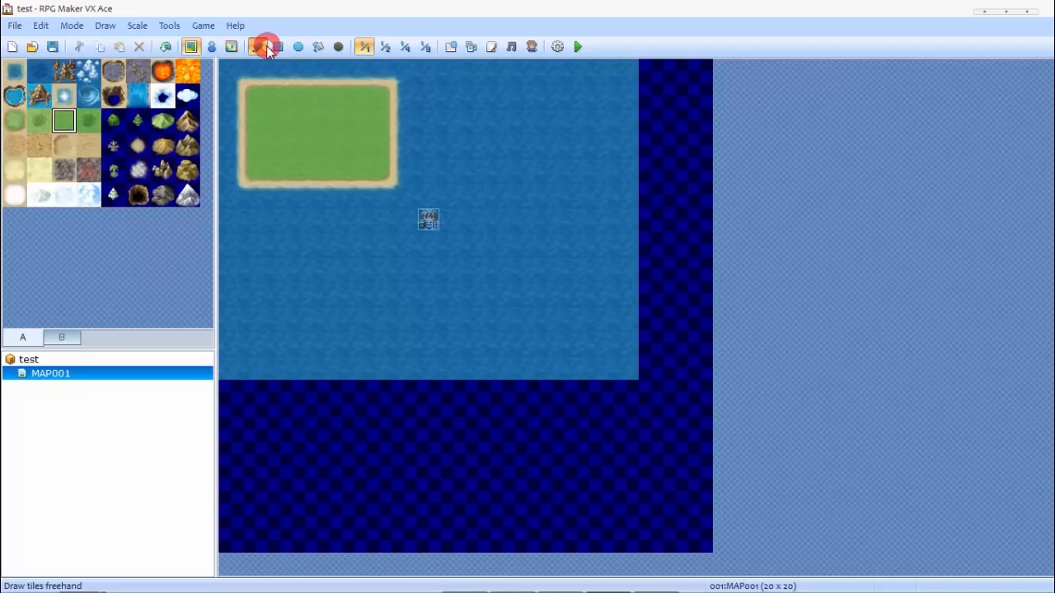
mouse_move(252, 229)
left_mouse_down()
mouse_move(384, 225)
mouse_move(380, 274)
mouse_move(253, 280)
mouse_move(240, 250)
left_mouse_up()
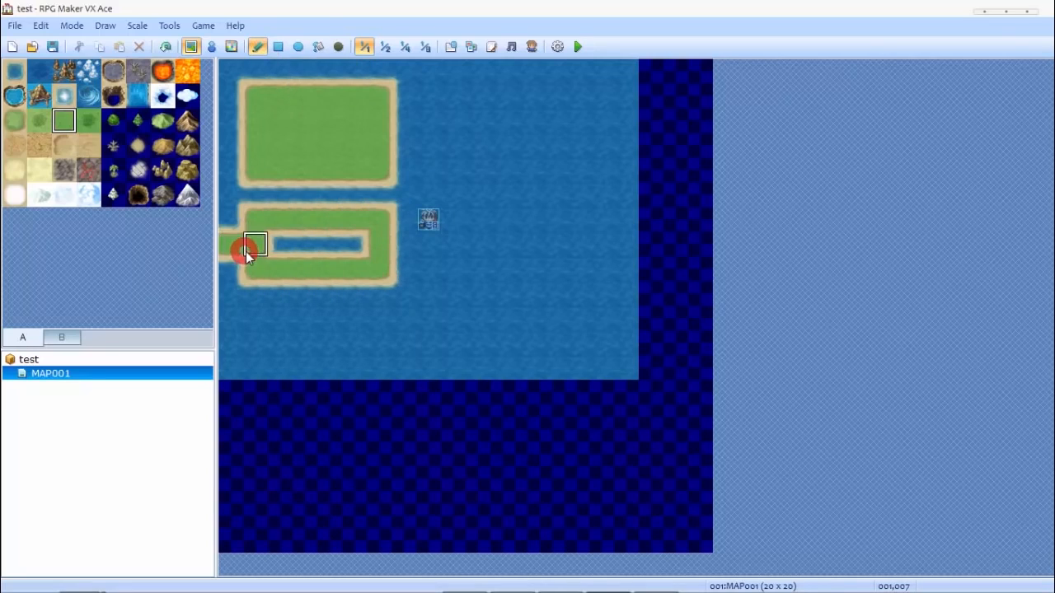
Draw grass rectangles of 5 by 4 and 3 by 3 tiles, plus a 5 by 5 tile grass ellipse across the sea's southern edge.
left_click(279, 47)
left_click_drag(424, 91, 519, 177)
left_click_drag(498, 240, 545, 294)
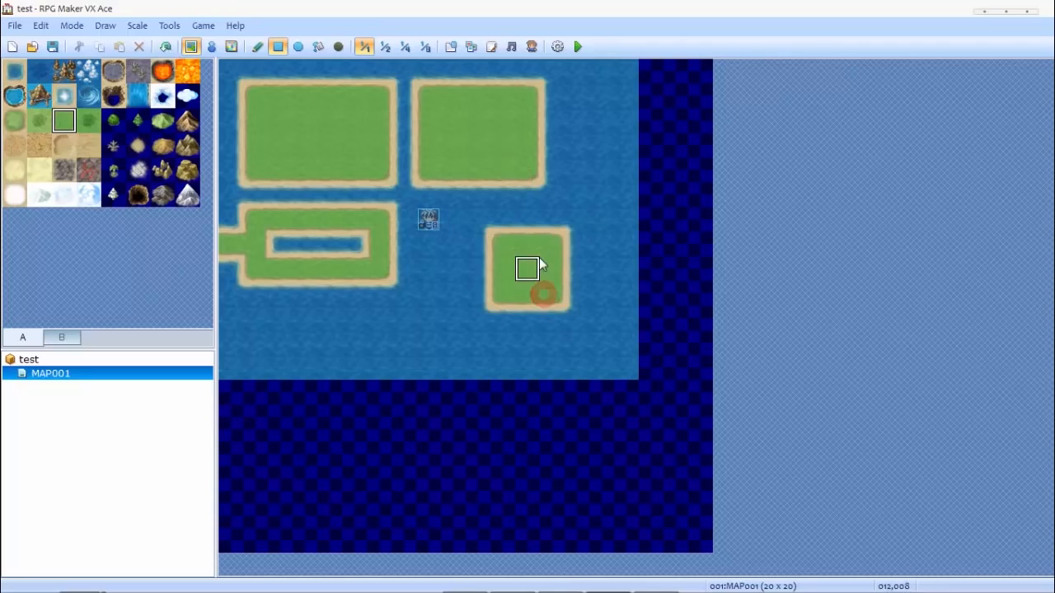
left_click(301, 47)
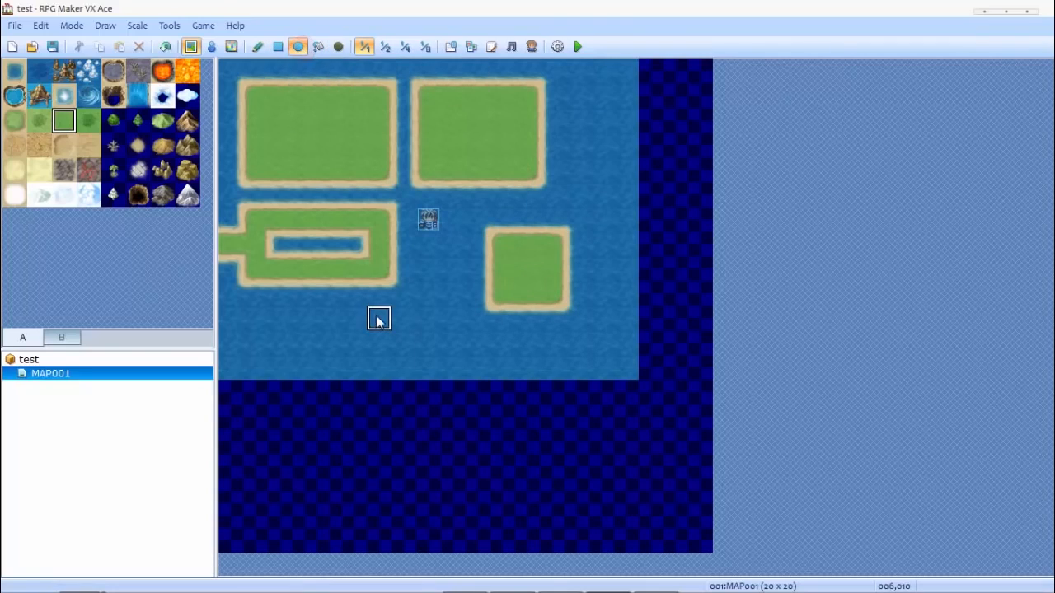
left_click_drag(376, 318, 479, 413)
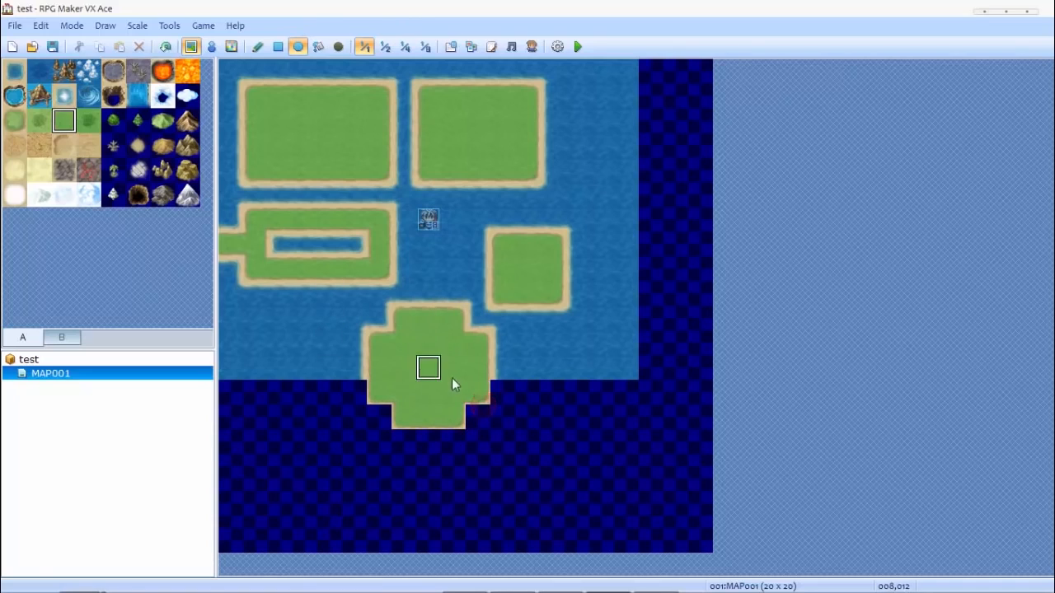
Flood-fill the map's empty area and the surrounding shallow sea with the deep ocean tile.
left_click(319, 47)
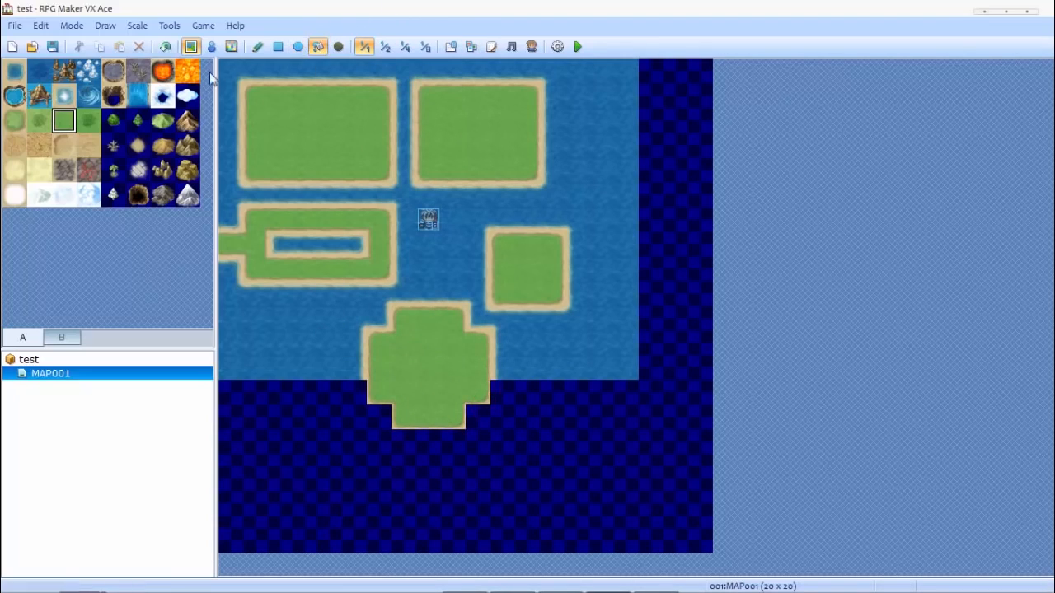
left_click(37, 69)
left_click(292, 422)
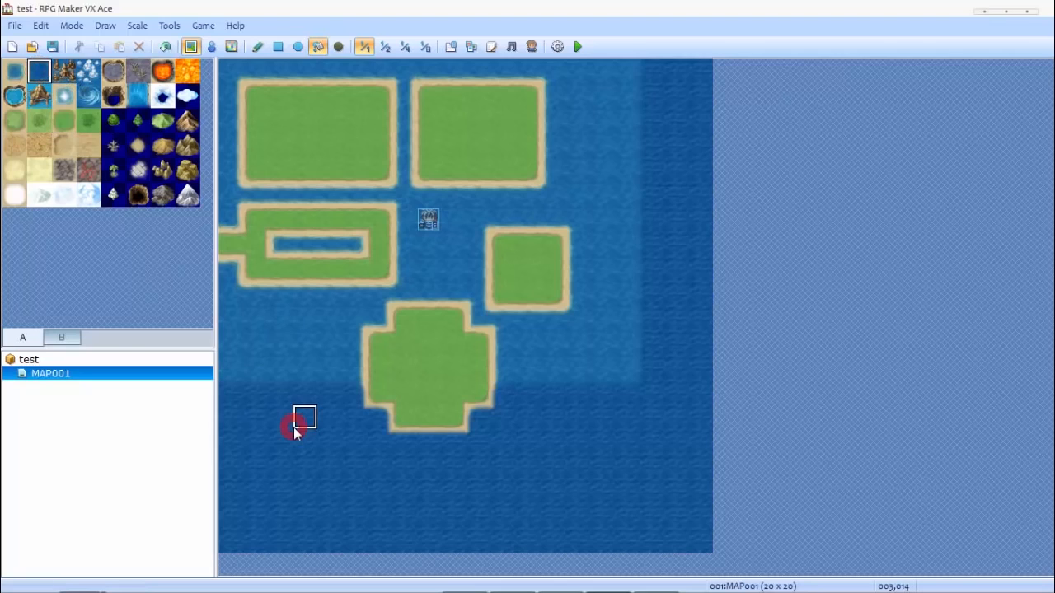
left_click(626, 318)
Flood-fill every grass island and the enclosed pool with deep ocean so water covers the whole map.
left_click(450, 131)
left_click(314, 135)
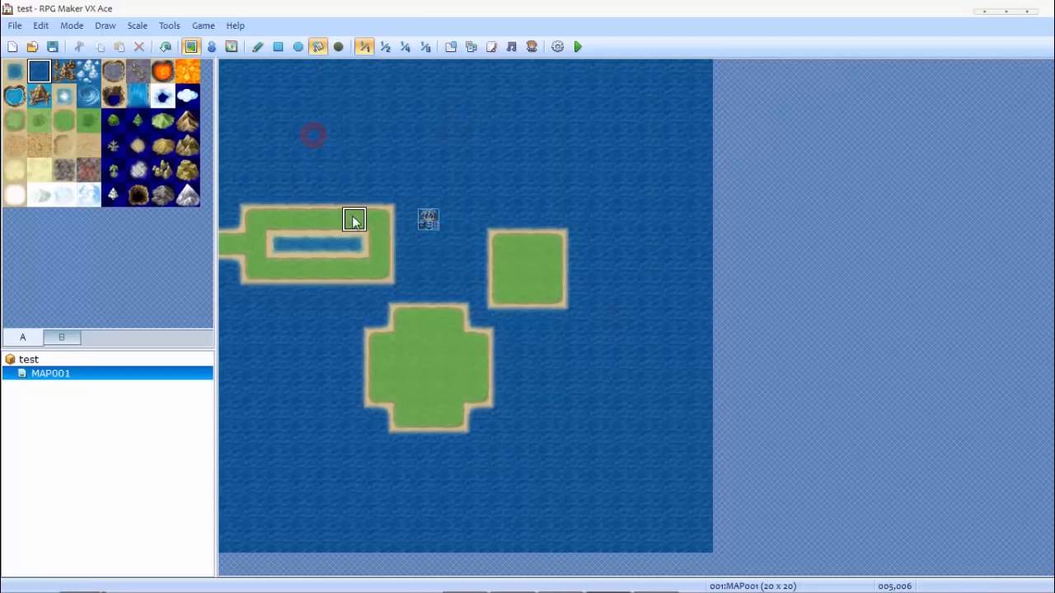
left_click(352, 220)
left_click(404, 340)
left_click(559, 257)
left_click(292, 249)
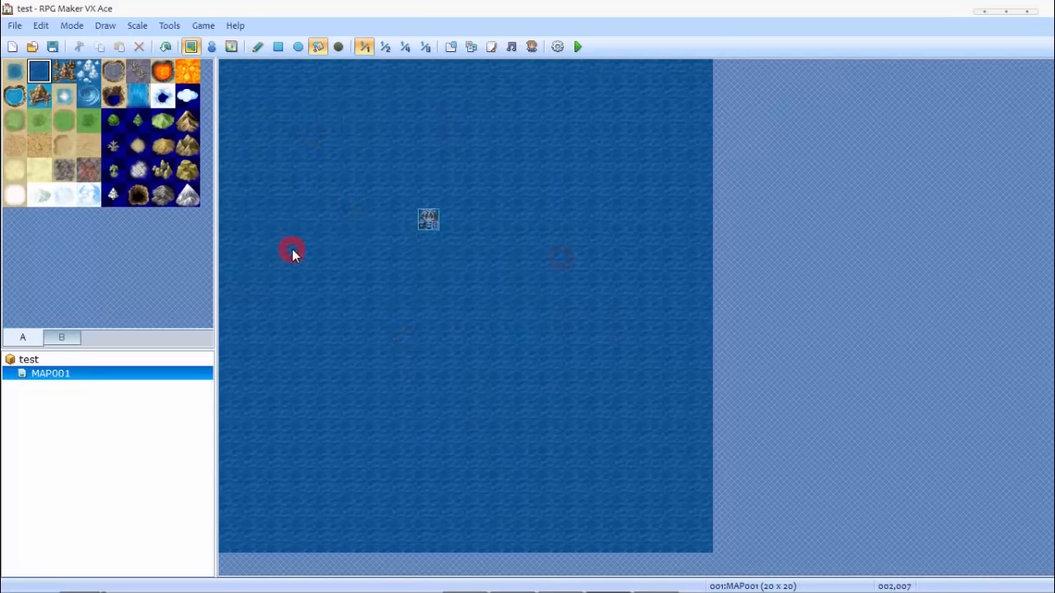
Draw a 7 by 5 tile rectangle of Dark Grassland in the northwest of the map.
left_click(41, 120)
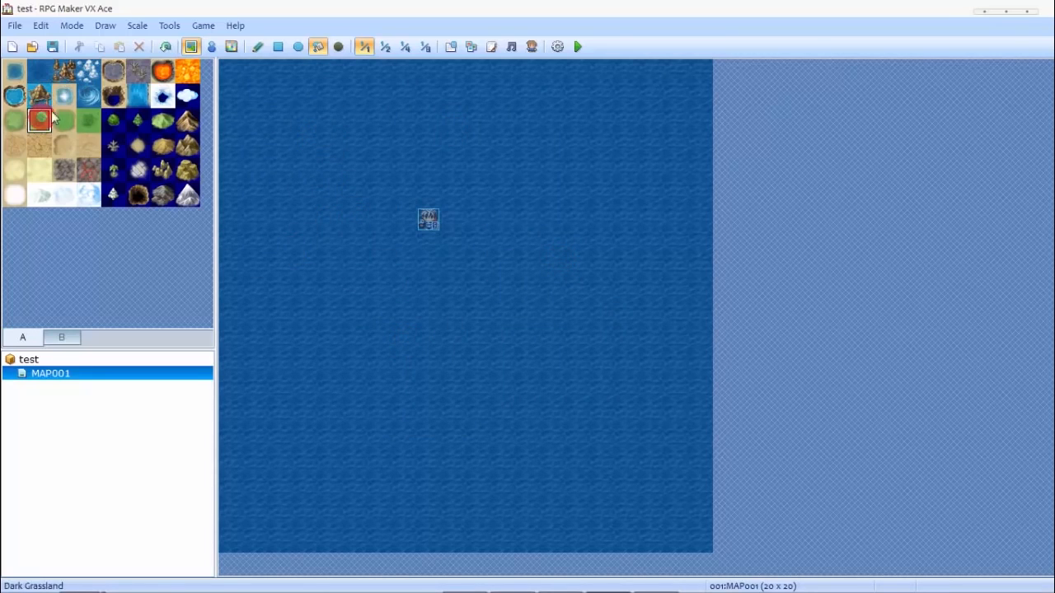
left_click(259, 47)
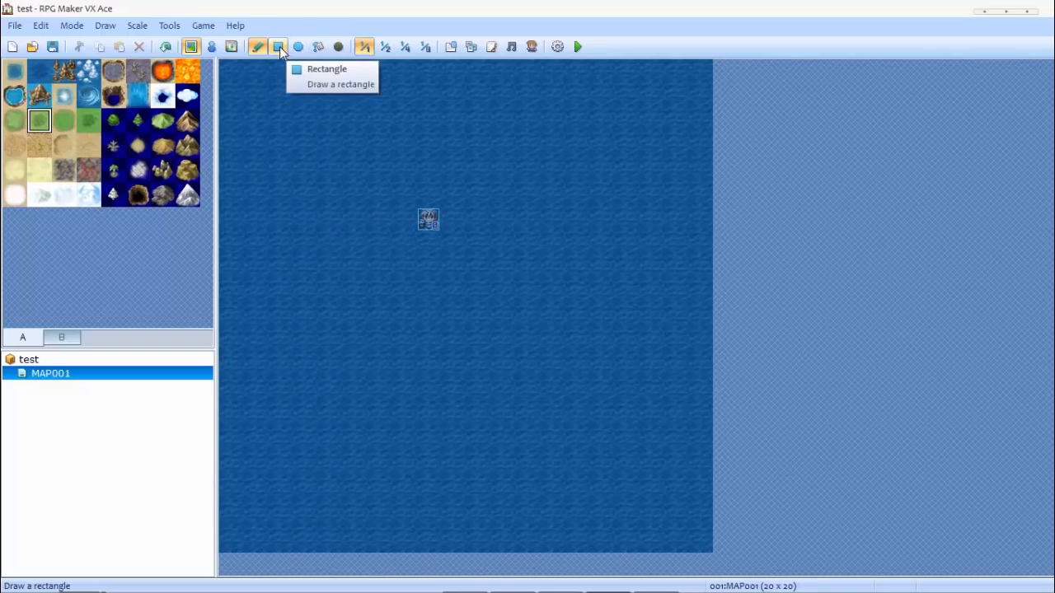
left_click(279, 46)
left_click(66, 119)
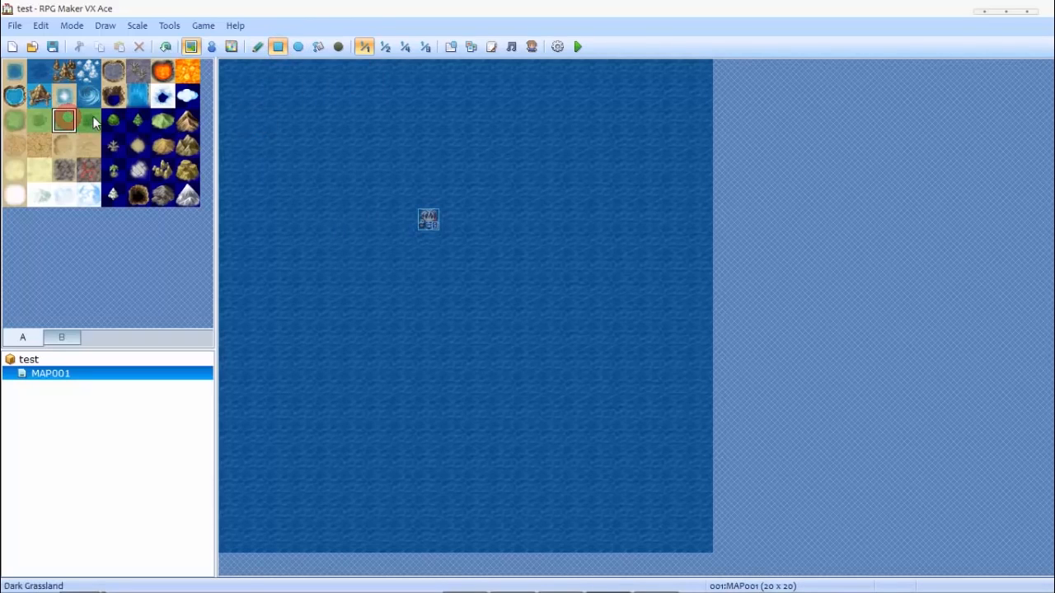
left_click(39, 121)
left_click_drag(280, 96, 428, 193)
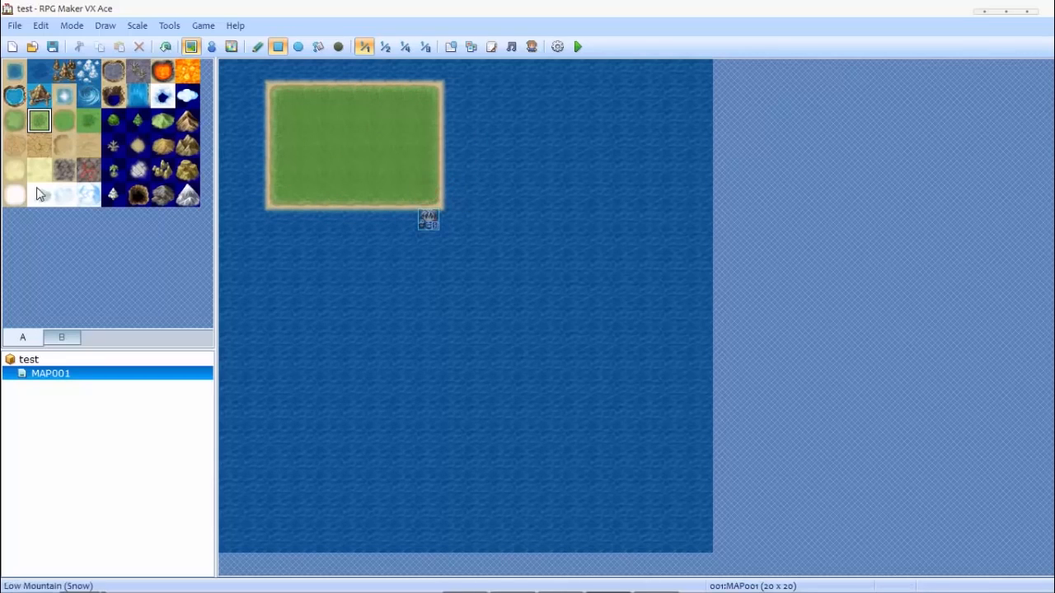
Draw a 5 by 3 tile cracked desert rectangle southeast of the grassland and a 5 by 5 tile snowfield at the map's eastern edge.
left_click(40, 146)
left_click_drag(404, 221, 500, 267)
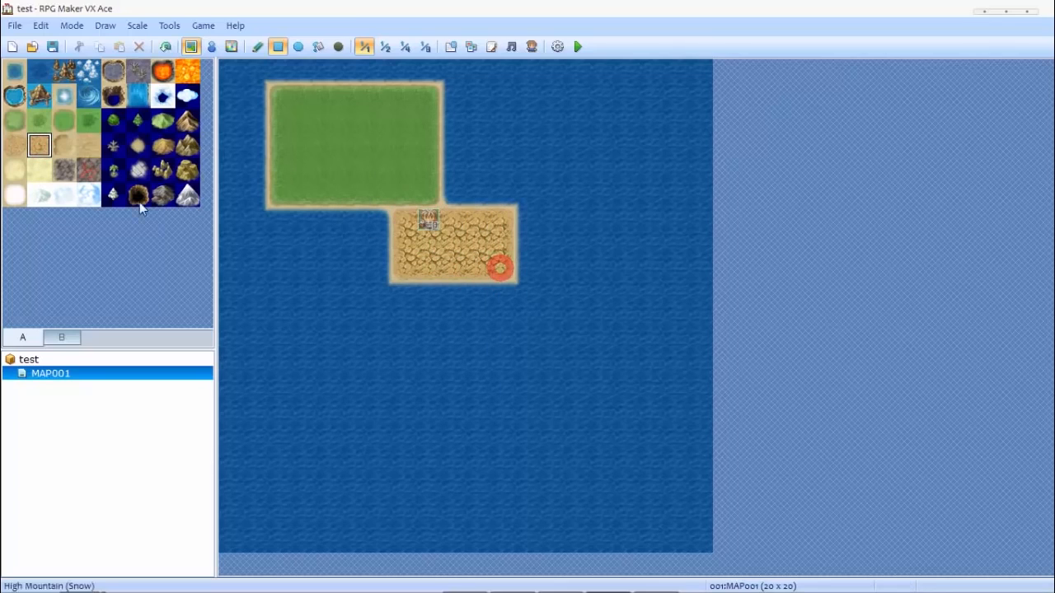
left_click(63, 194)
left_click(607, 103)
left_click_drag(617, 110, 701, 194)
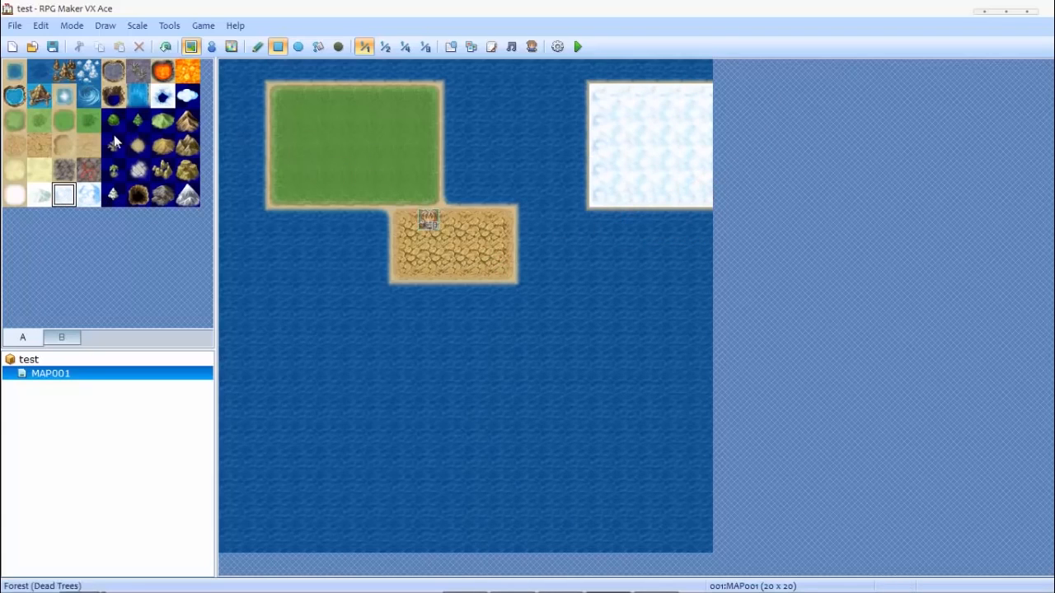
Extend the grassland's northern row two tiles eastward with Dark Grassland and place a 3 by 2 tile block of sea rocks in the western ocean.
left_click(39, 121)
left_click_drag(430, 96, 486, 97)
left_click(73, 71)
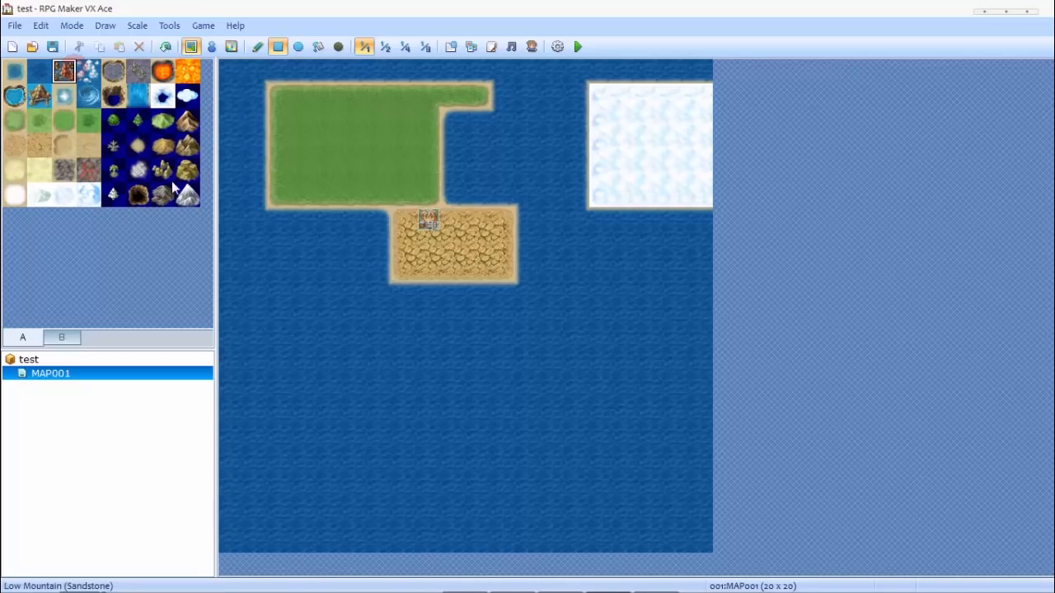
mouse_move(254, 291)
left_mouse_down()
mouse_move(279, 321)
mouse_move(298, 323)
left_mouse_up()
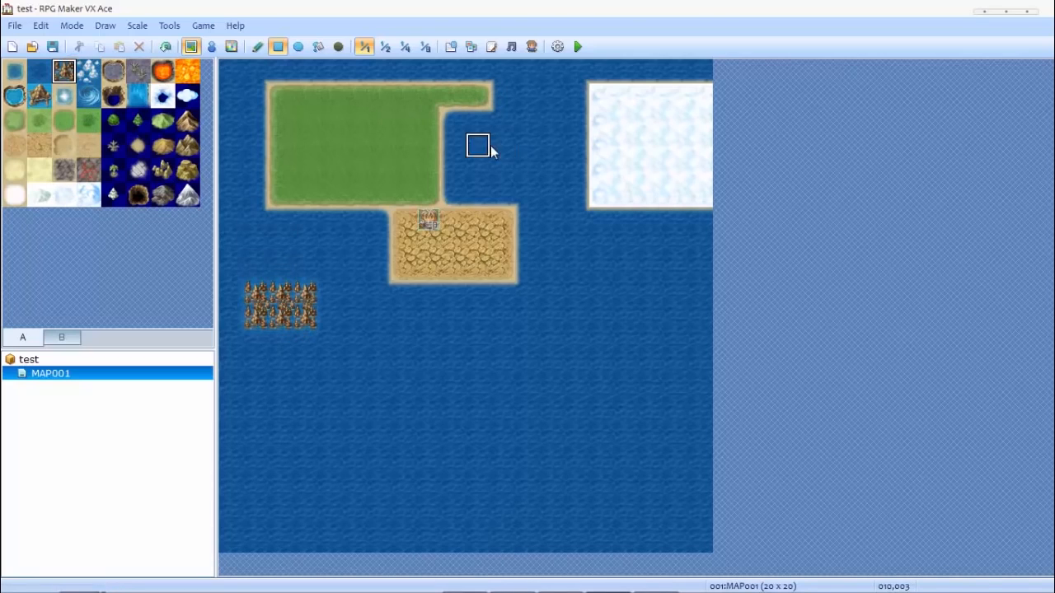
Add a 2 by 2 tile block of sea rocks east of the grassland and a five-tile row of icebergs along the snowfield's northern edge.
mouse_move(501, 170)
left_mouse_down()
mouse_move(531, 186)
mouse_move(529, 197)
left_mouse_up()
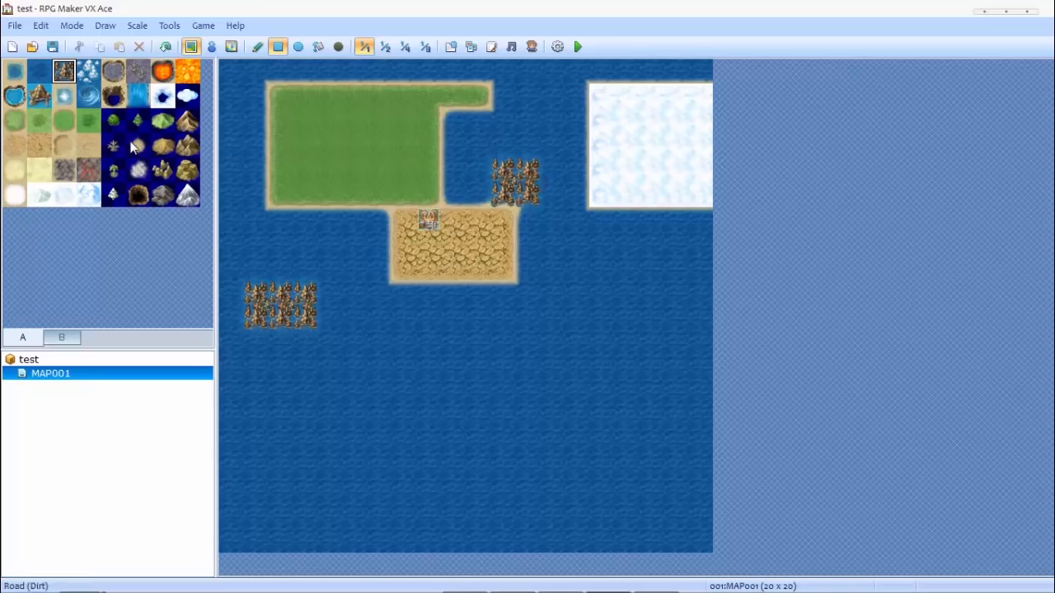
left_click(89, 72)
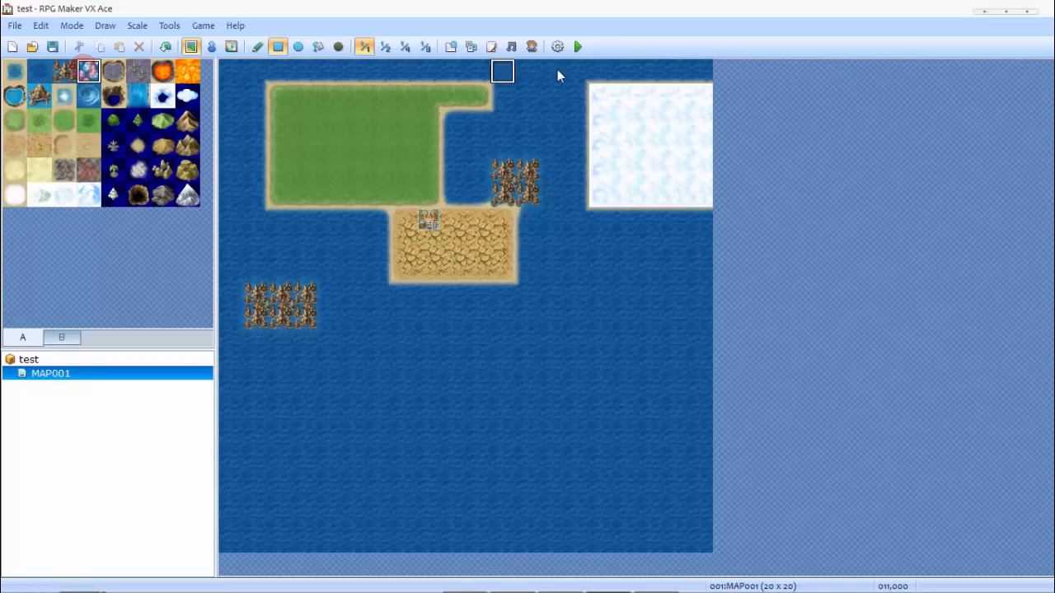
left_click_drag(596, 71, 699, 71)
Place two single High Mountain (Rock) tiles near the grassland's northwest corner and on its western edge.
left_click(189, 121)
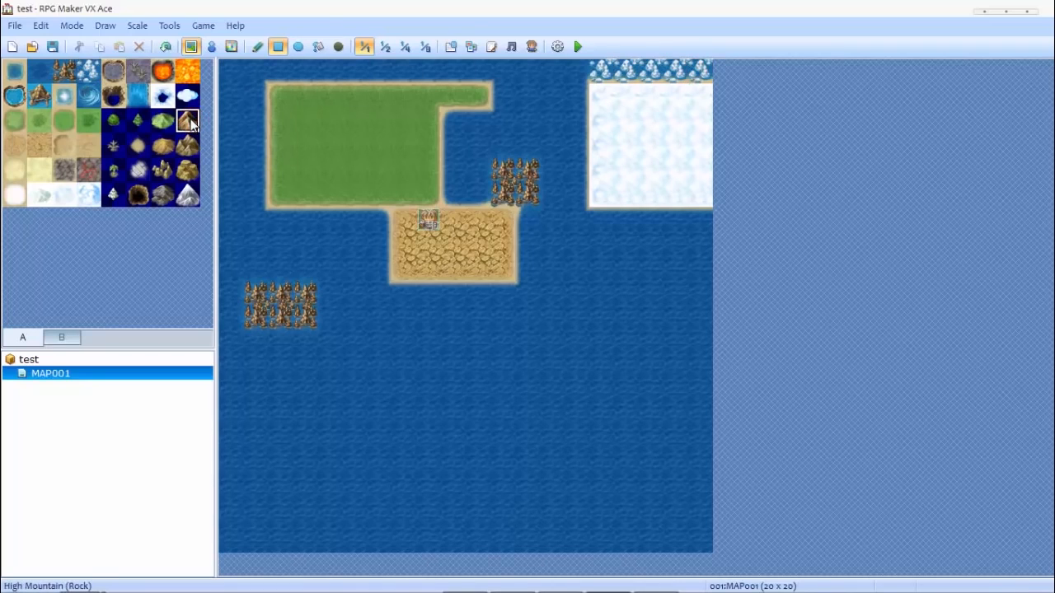
left_click(303, 99)
left_click(289, 144)
Place green low mountains at the grassland's northeast and southern edge, and a barren forest in its southwest corner.
left_click(162, 121)
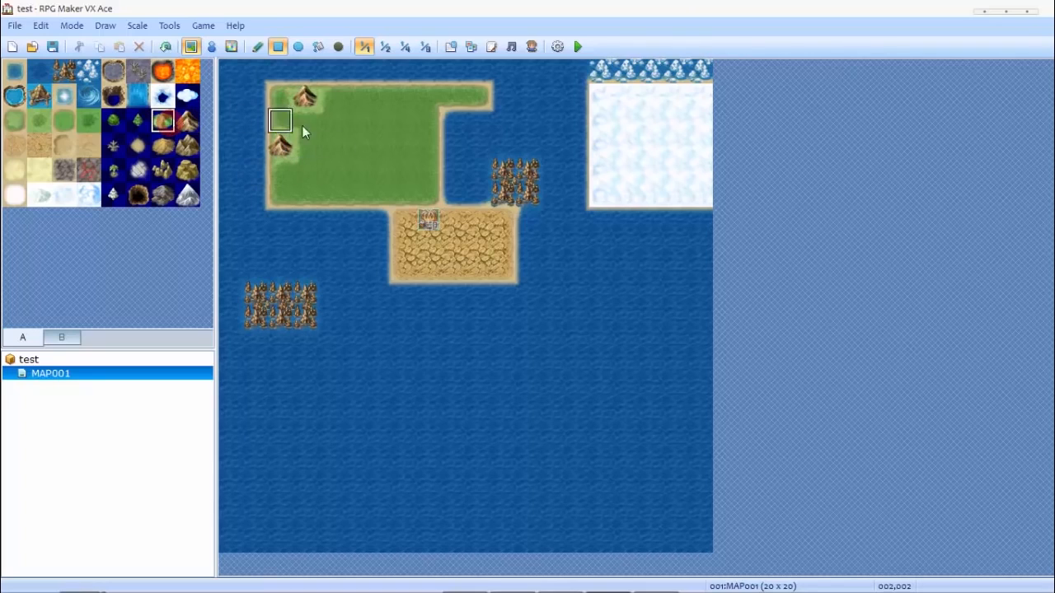
left_click(422, 98)
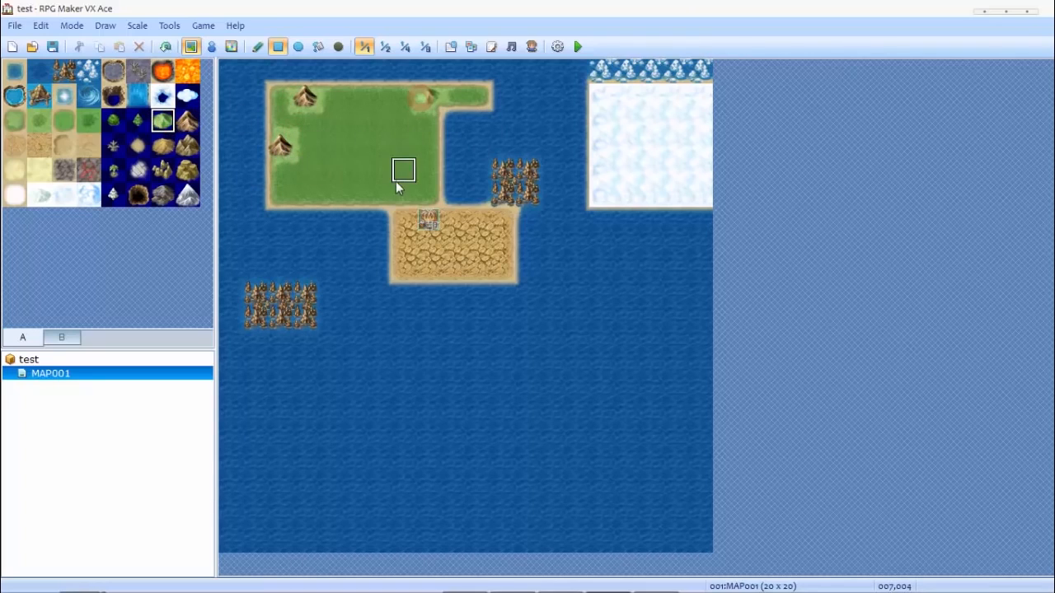
left_click(355, 194)
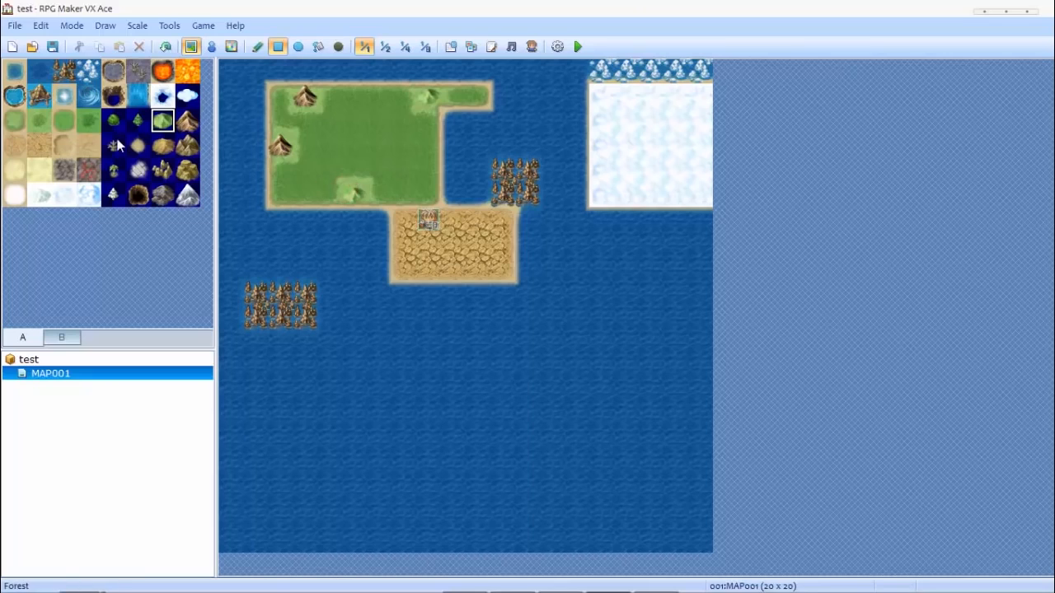
left_click(114, 169)
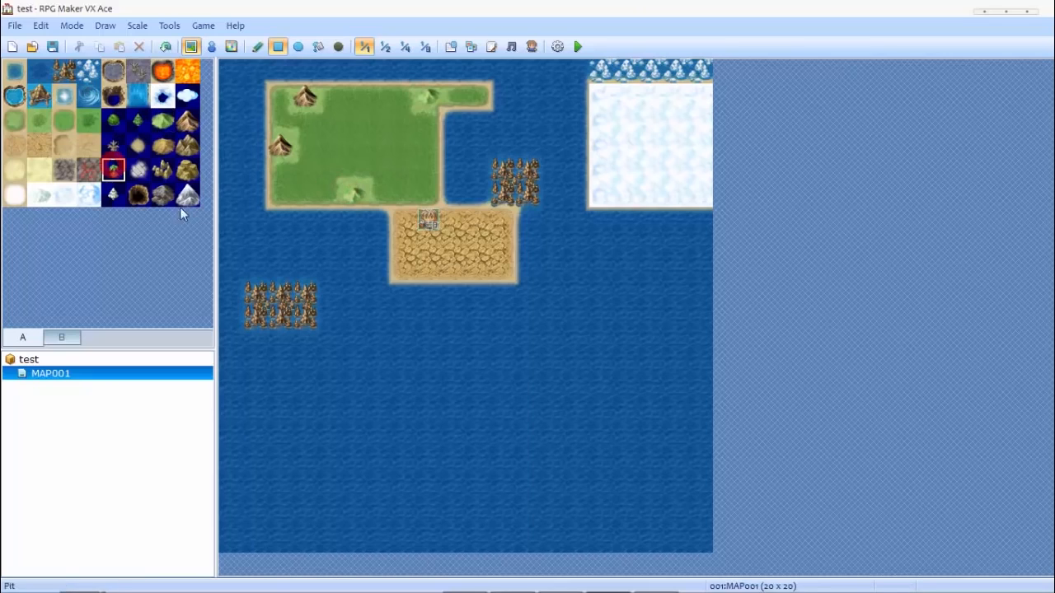
left_click(305, 195)
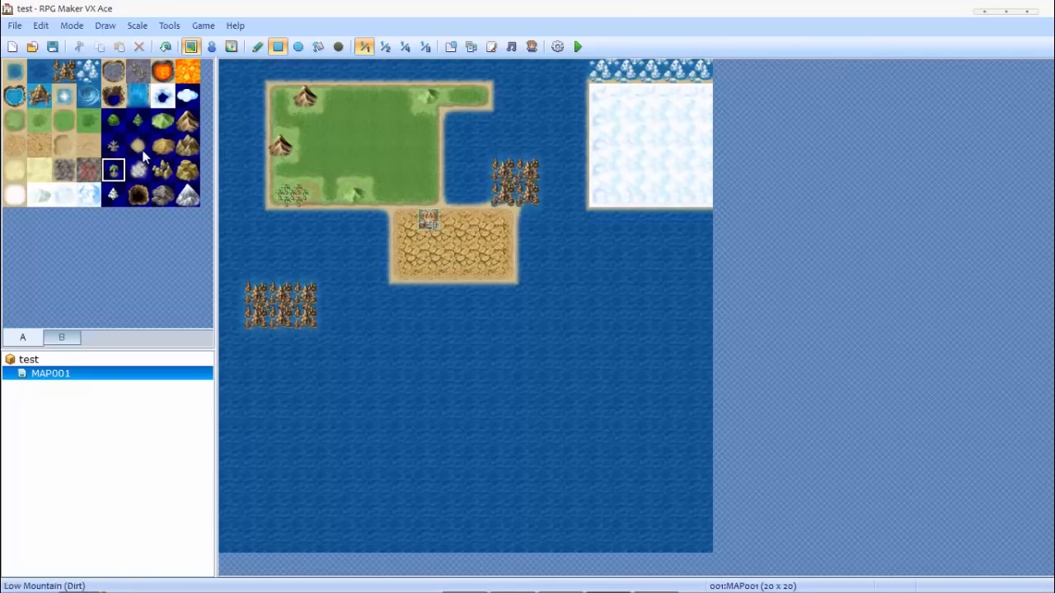
Browse the B tileset and place the 2 by 2 tile Fortress City in the middle of the grassland.
left_click(53, 339)
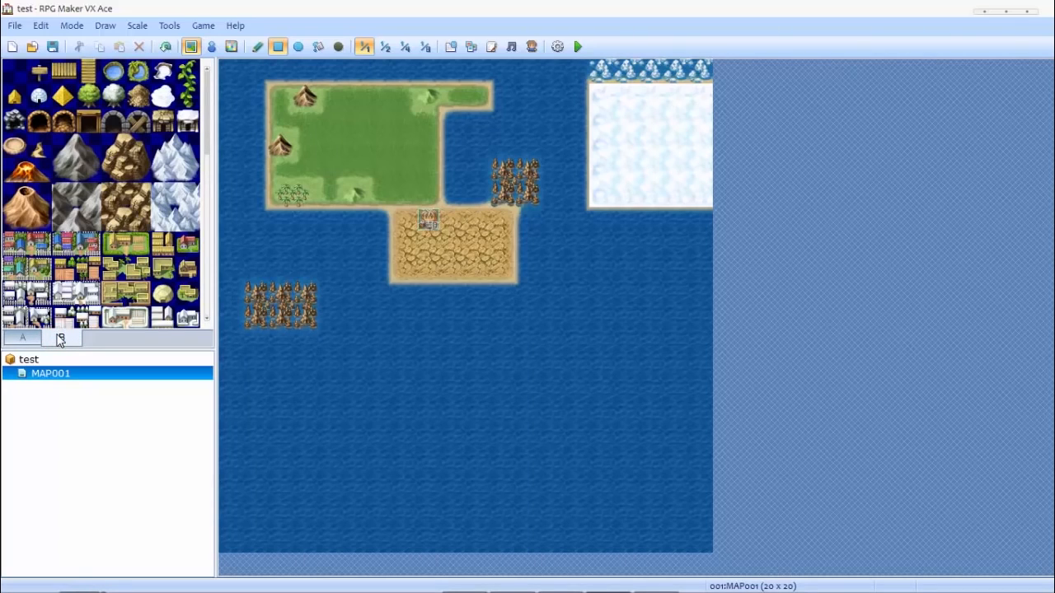
scroll(62, 171, "down", 5)
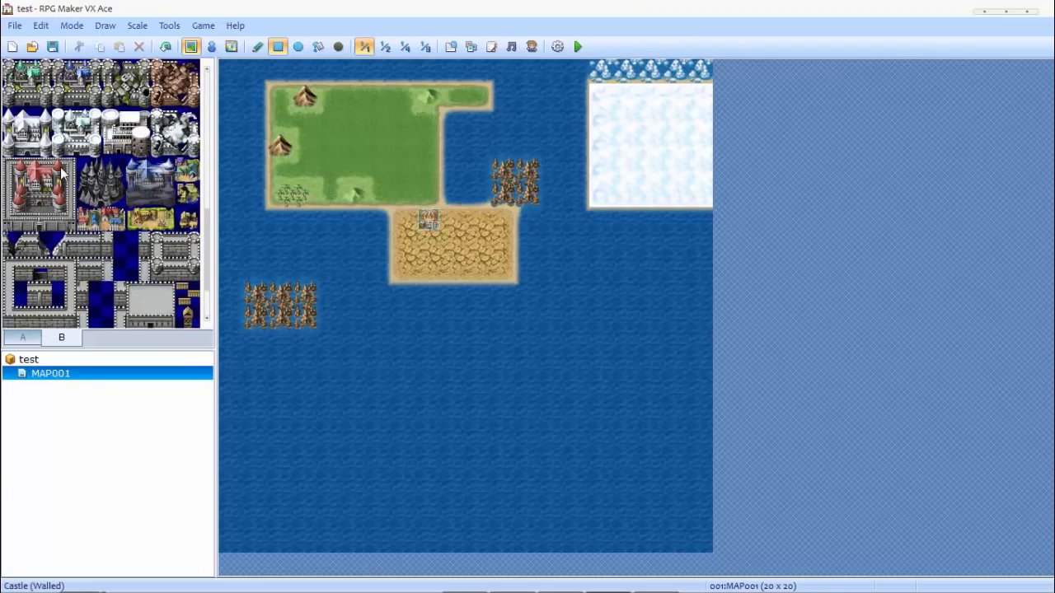
scroll(62, 172, "down", 3)
scroll(61, 172, "down", 10)
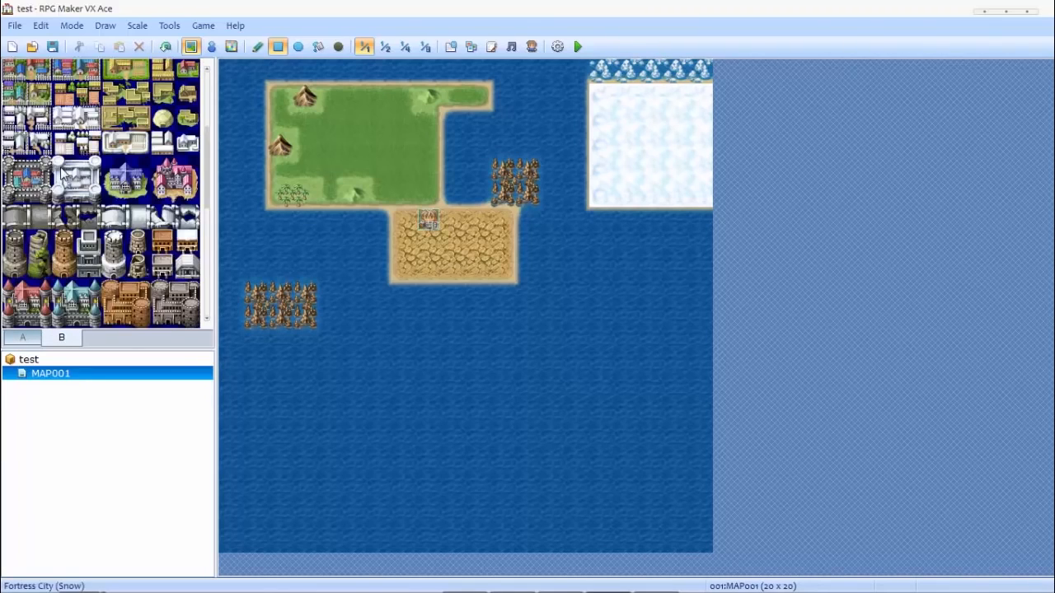
scroll(62, 171, "down", 2)
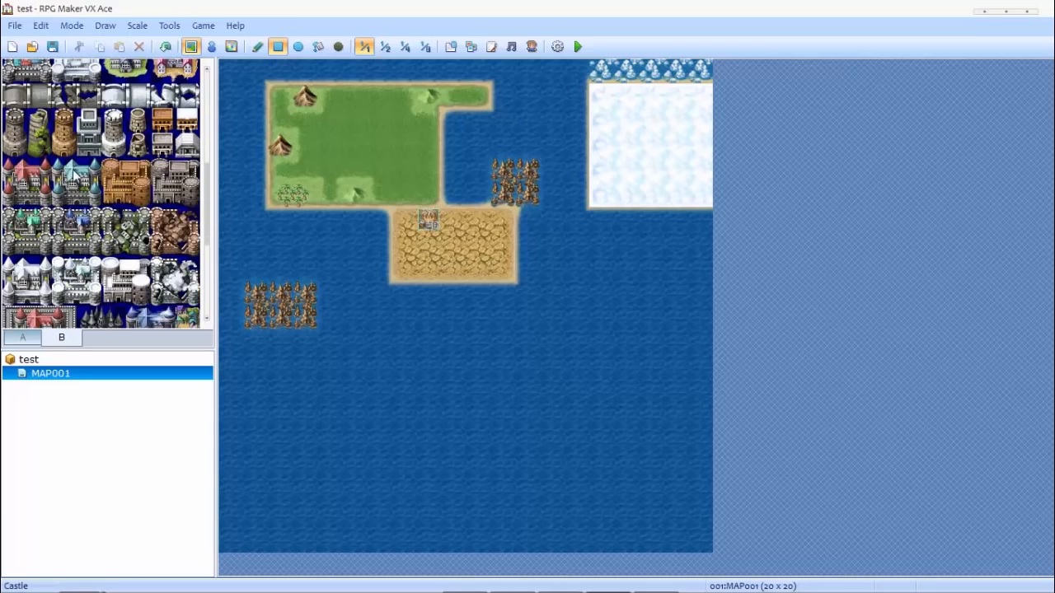
scroll(61, 172, "up", 4)
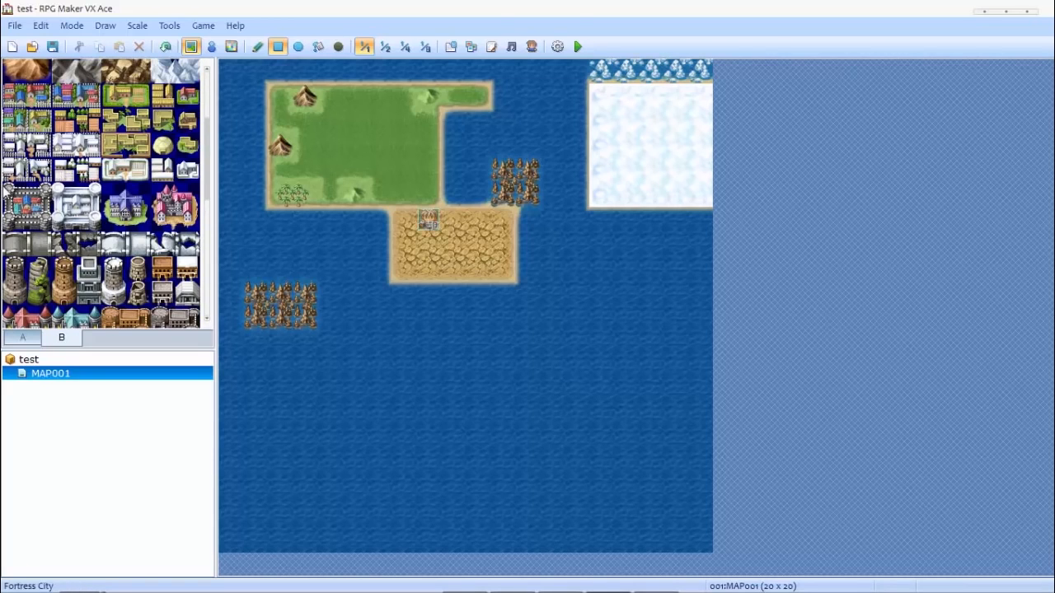
left_click_drag(9, 188, 48, 215)
left_click(354, 113)
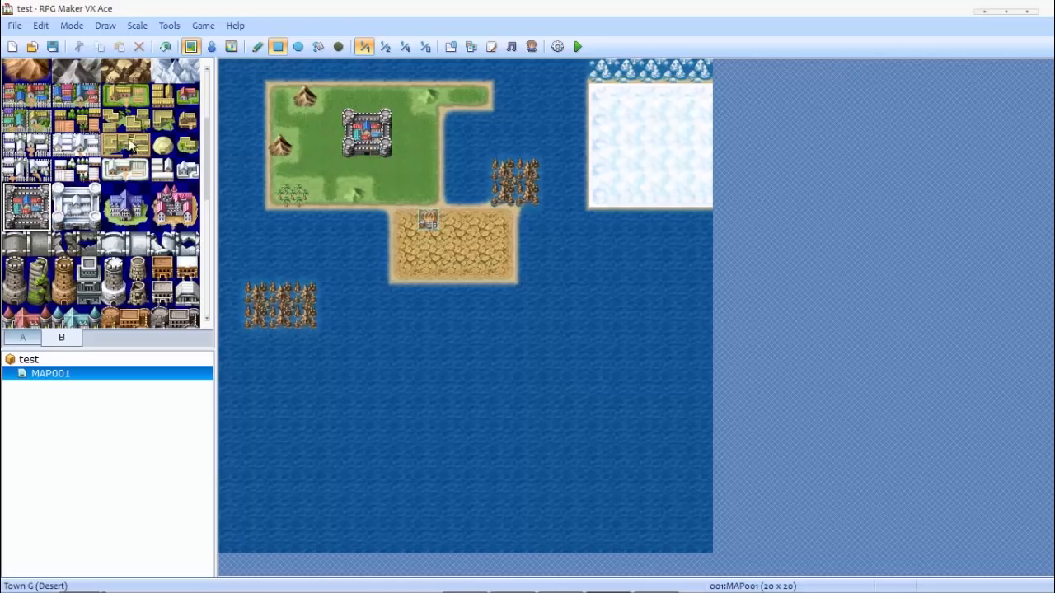
Place a one-tile, colourful-roofed town on the grassland's eastern edge, beside the fortress city.
left_click(80, 103)
left_click(69, 100)
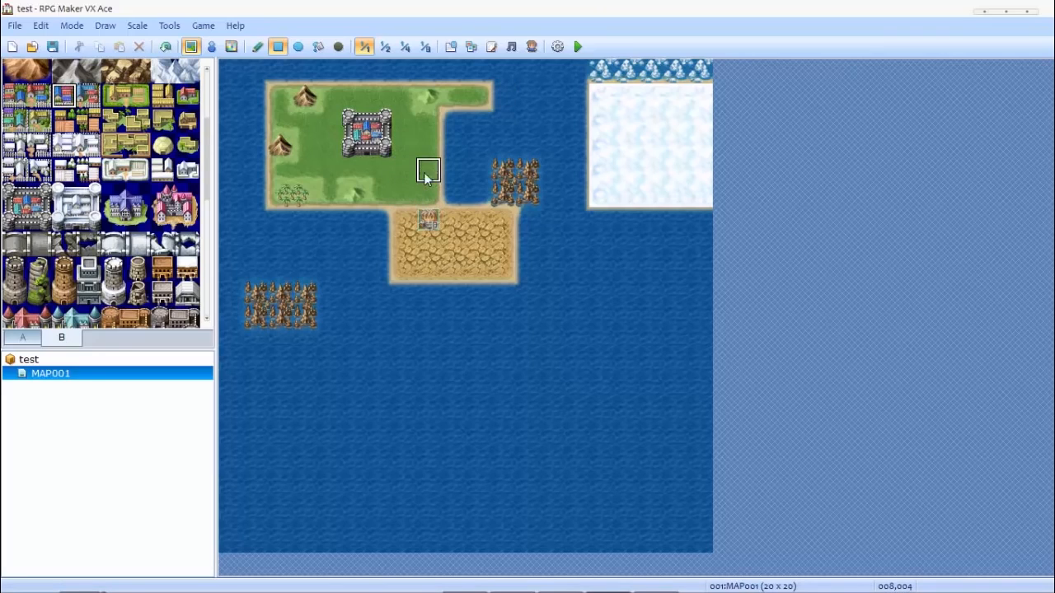
left_click(427, 147)
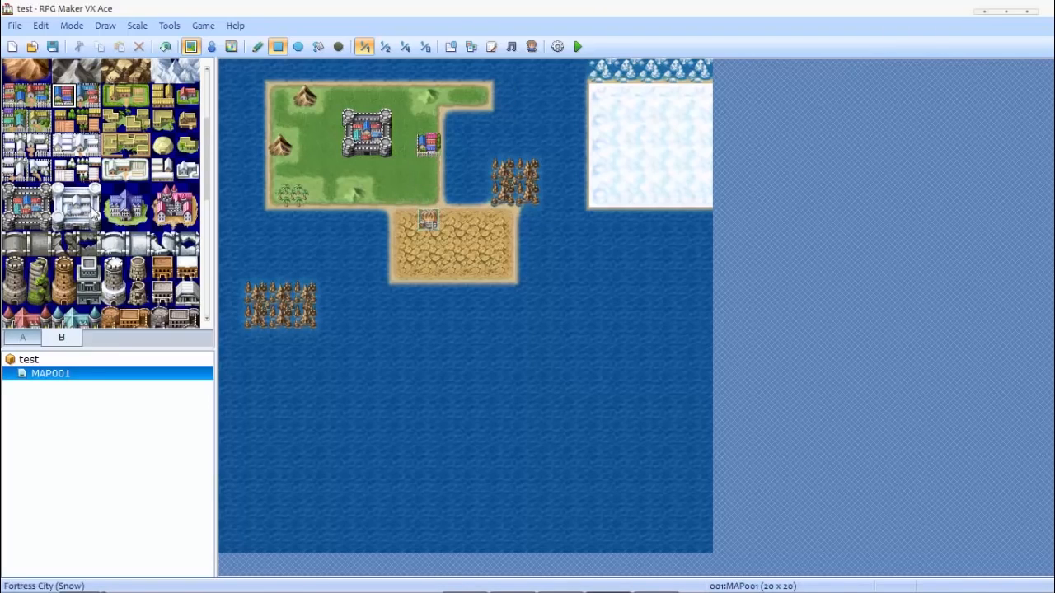
Place two floating grass islands over the eastern ocean and put a Floating Continent (Castle) on the southwestern one.
left_click_drag(207, 160, 201, 277)
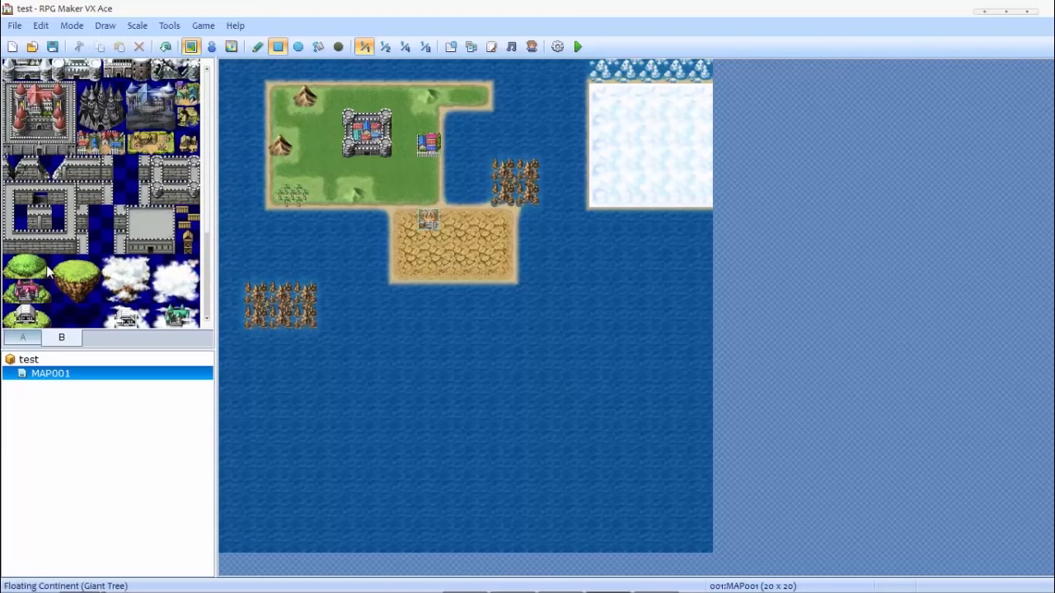
left_click(89, 294)
left_click(650, 268)
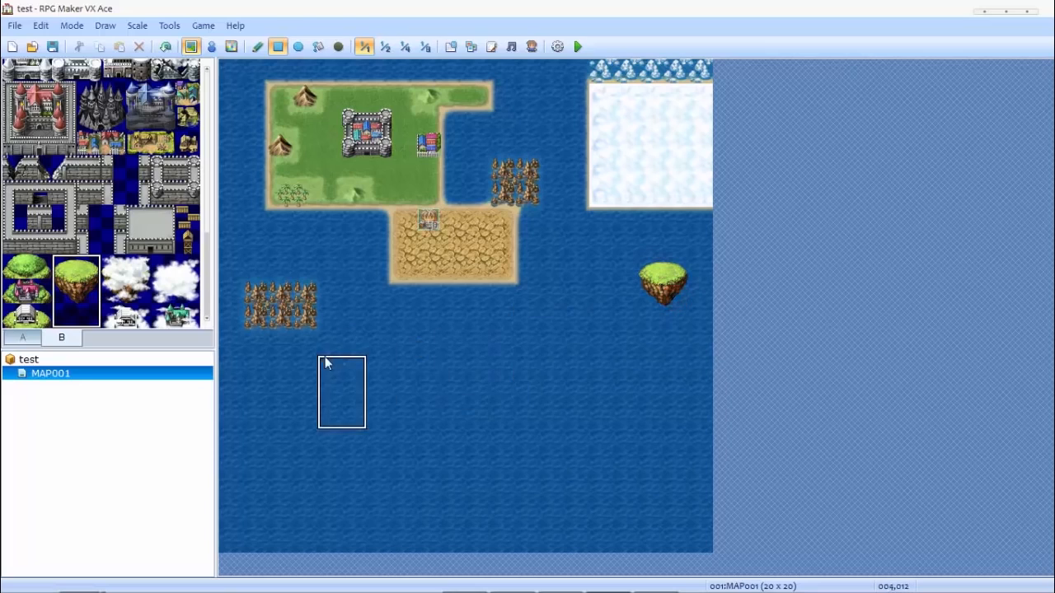
left_click(598, 327)
left_click_drag(598, 324, 620, 352)
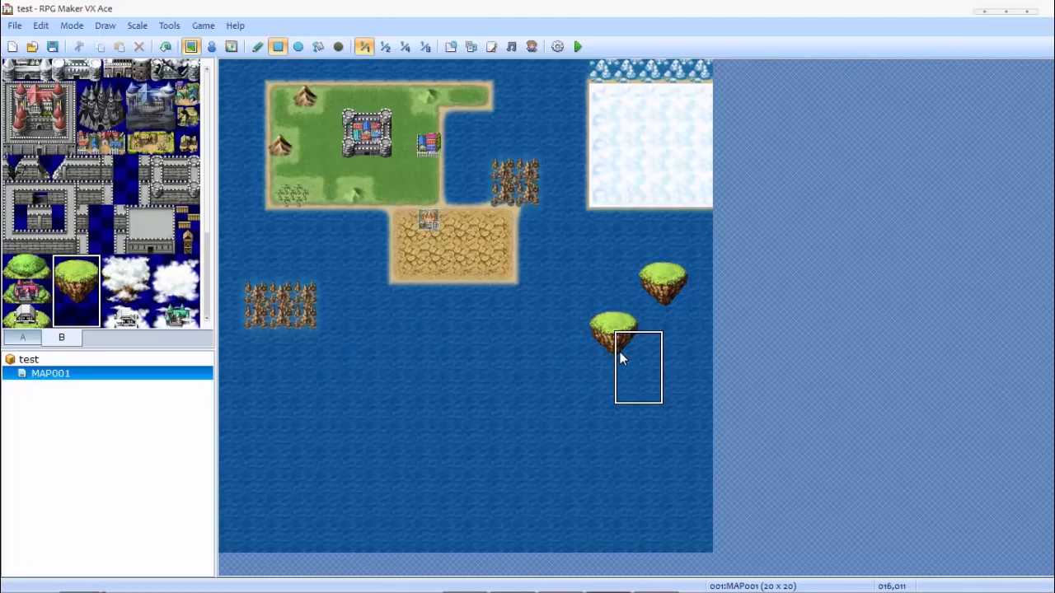
left_click(24, 292)
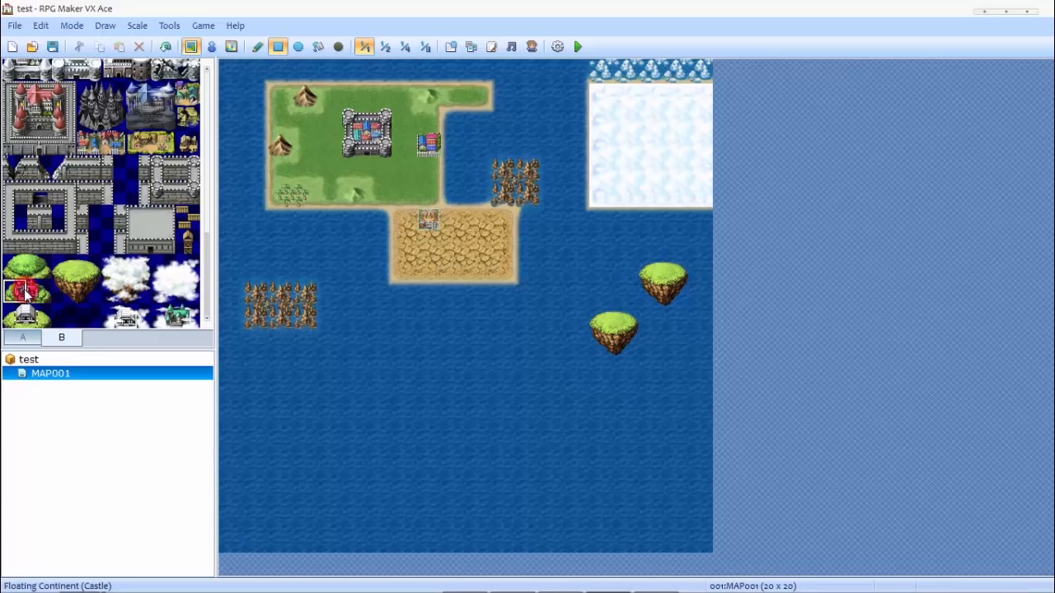
left_click(614, 317)
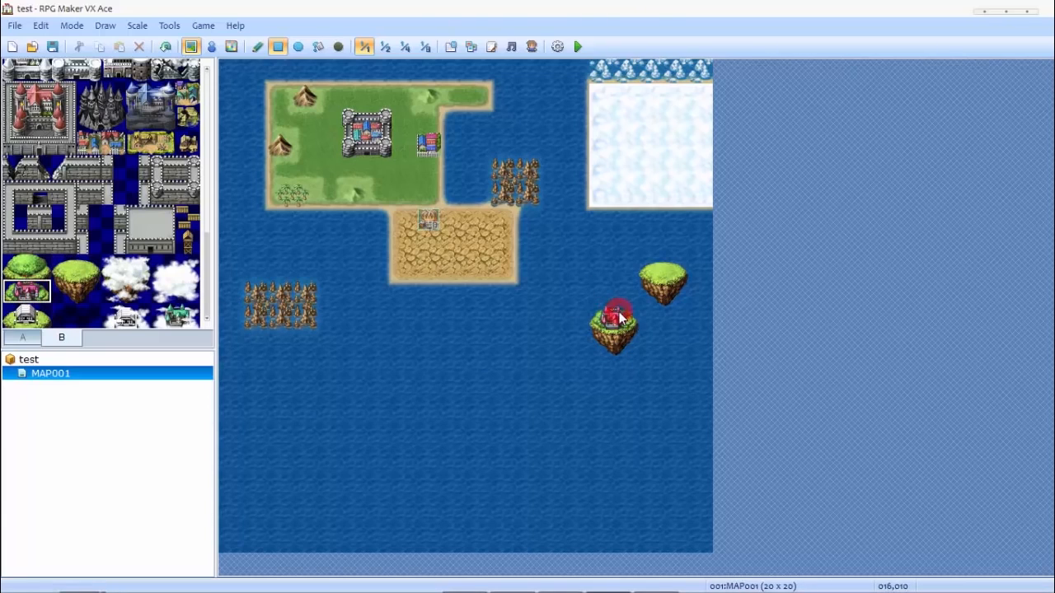
Place a stone tower on the grassland's northeastern tip and a one-tile snow town in the middle of the snowfield.
left_click_drag(207, 259, 200, 137)
left_click(11, 288)
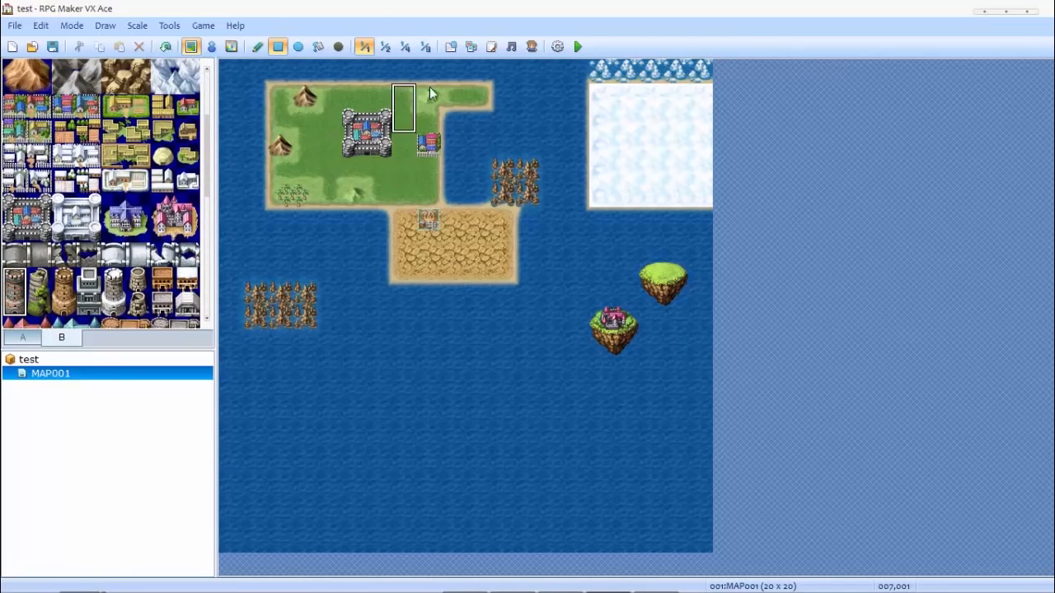
left_click(477, 76)
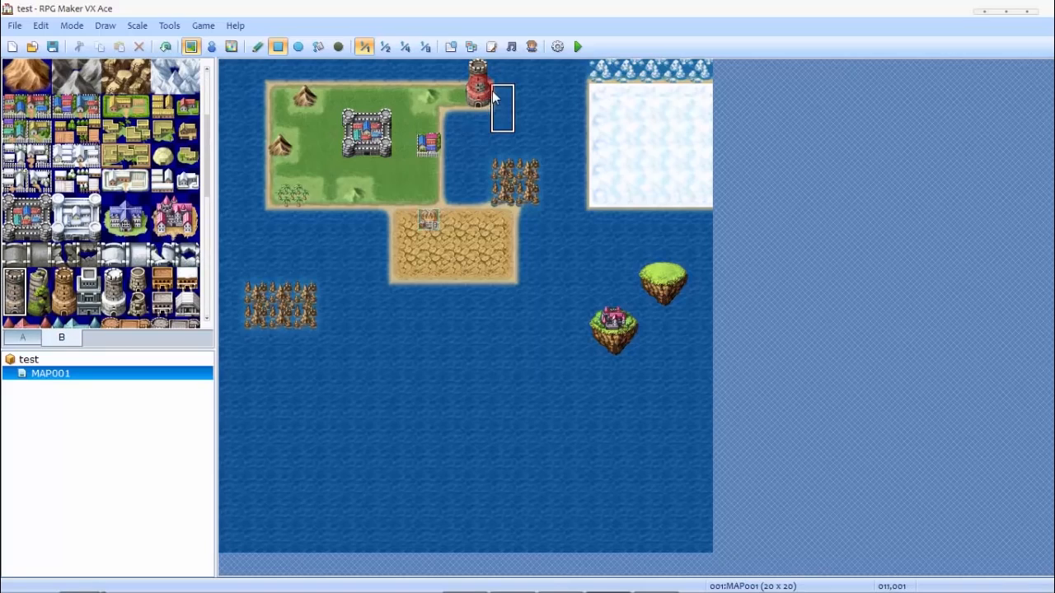
left_click(72, 160)
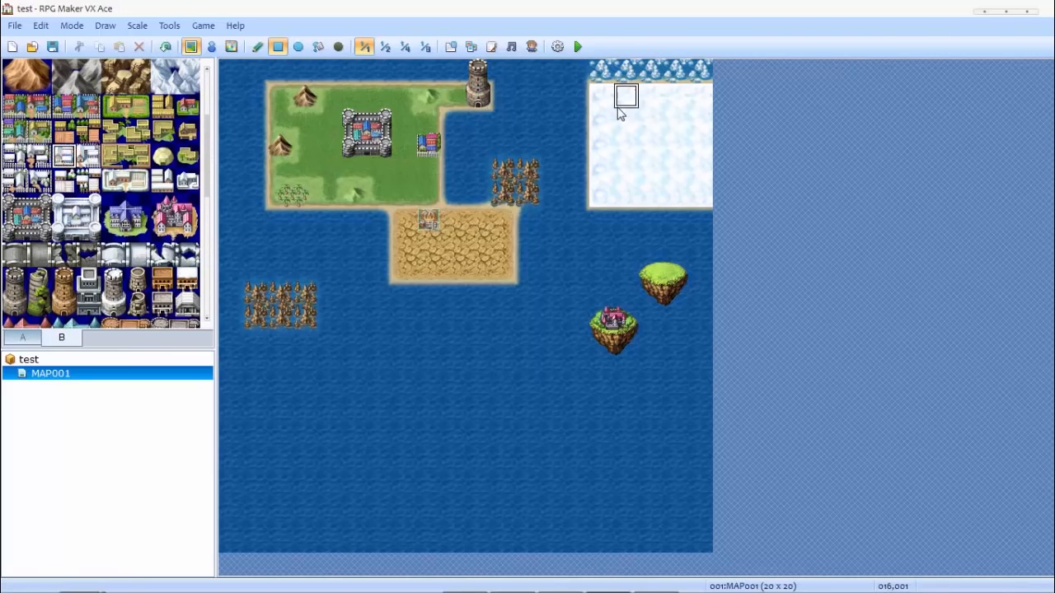
left_click(651, 121)
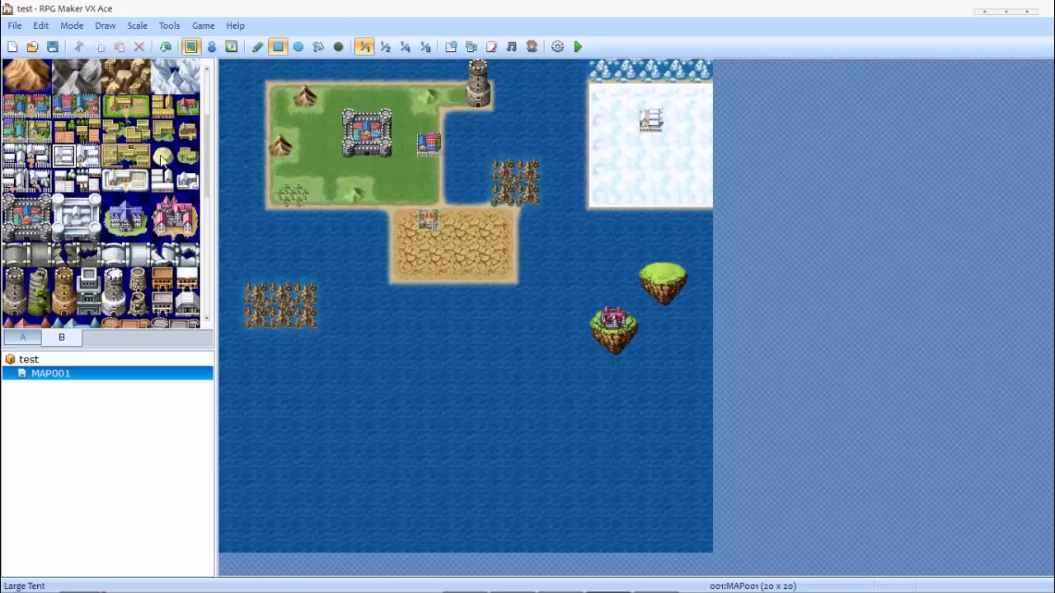
Build an overlapping Rock Mountain (Snow) range in the snowfield's southeast corner, extending its western side with the single-column peak.
left_click_drag(207, 123, 206, 103)
left_click(187, 120)
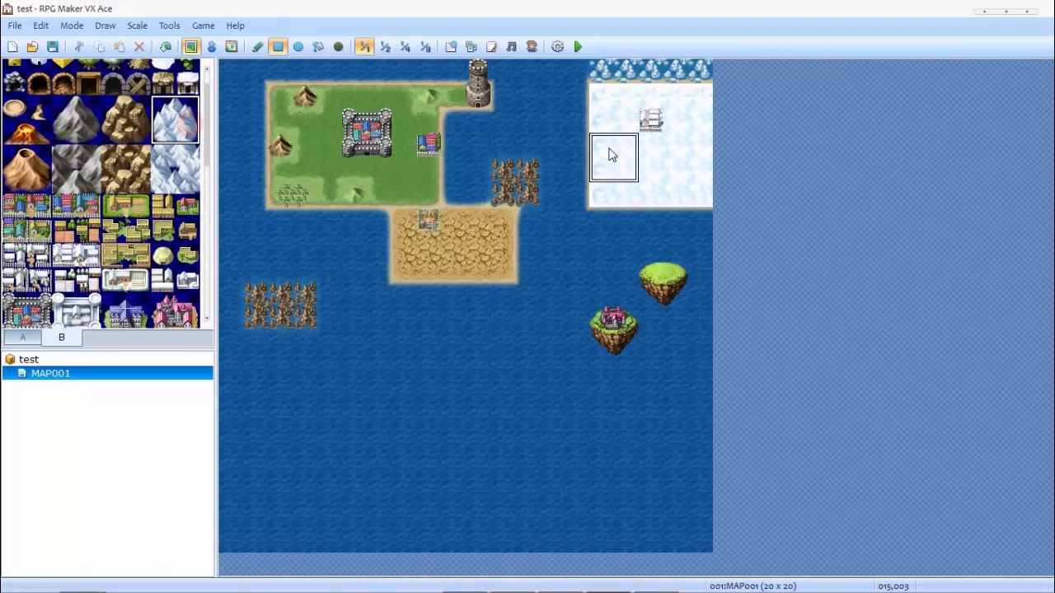
left_click_drag(678, 159, 698, 172)
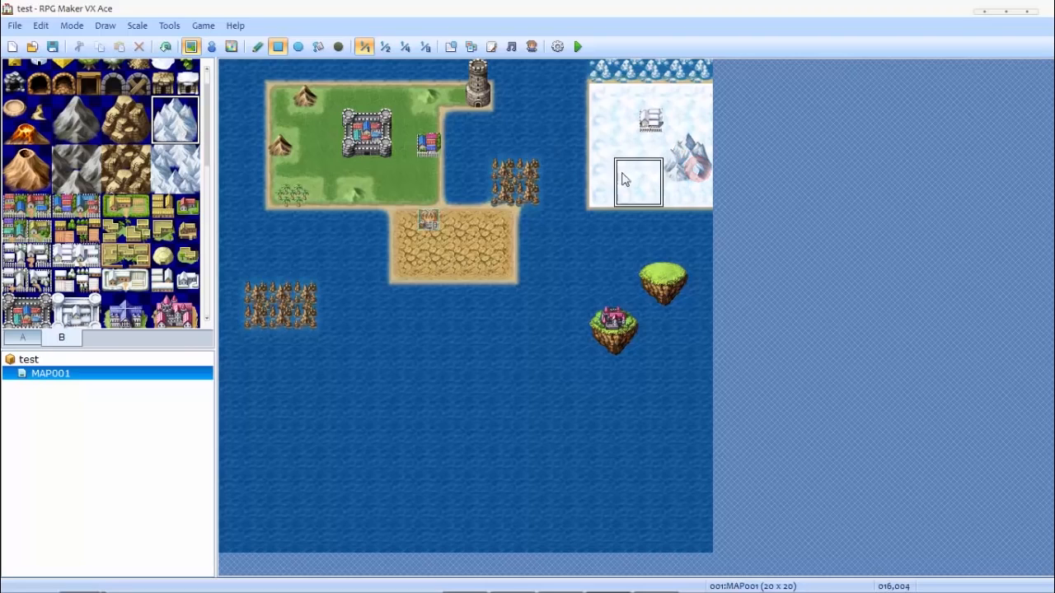
left_click(165, 157)
left_click(691, 178)
left_click(700, 189)
left_click(163, 129)
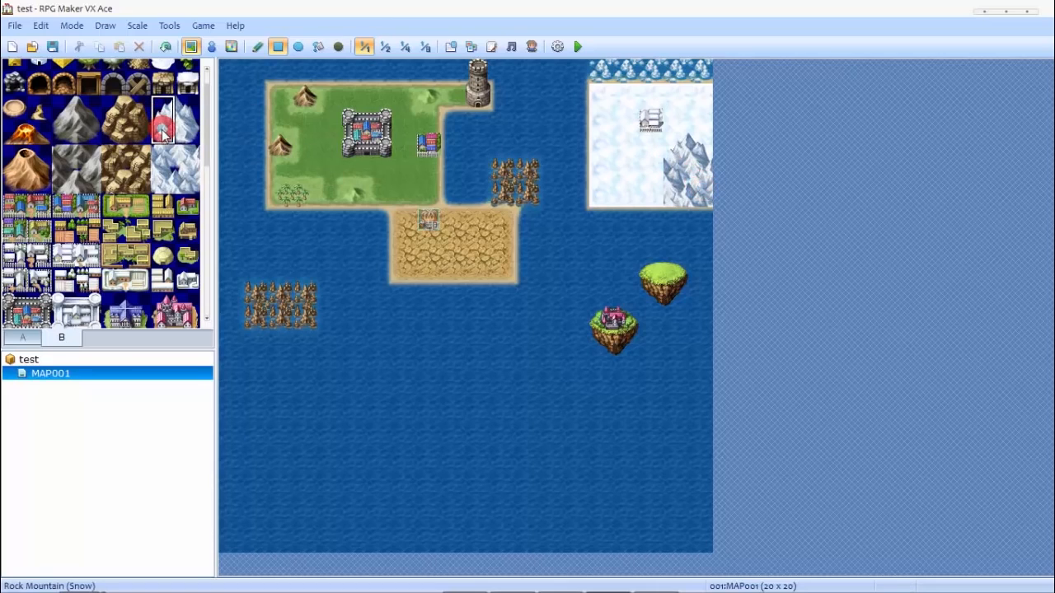
left_click(652, 164)
left_click(653, 189)
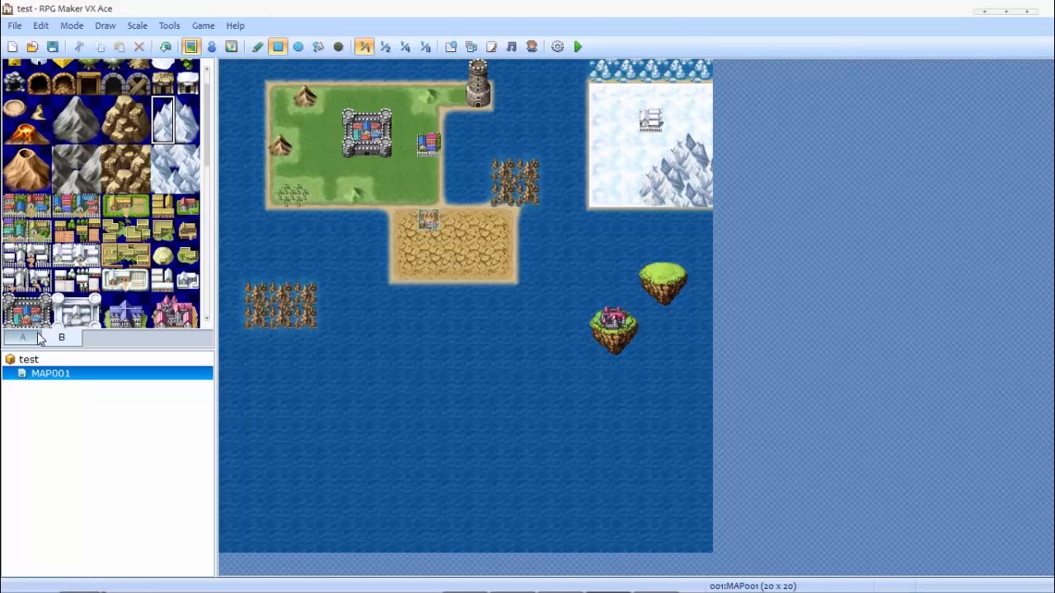
Draw a light grassland island in the southern ocean from an 8 by 3 tile rectangle and a 3 by 3 tile block overlapping its northeast corner.
left_click(24, 336)
left_click(60, 120)
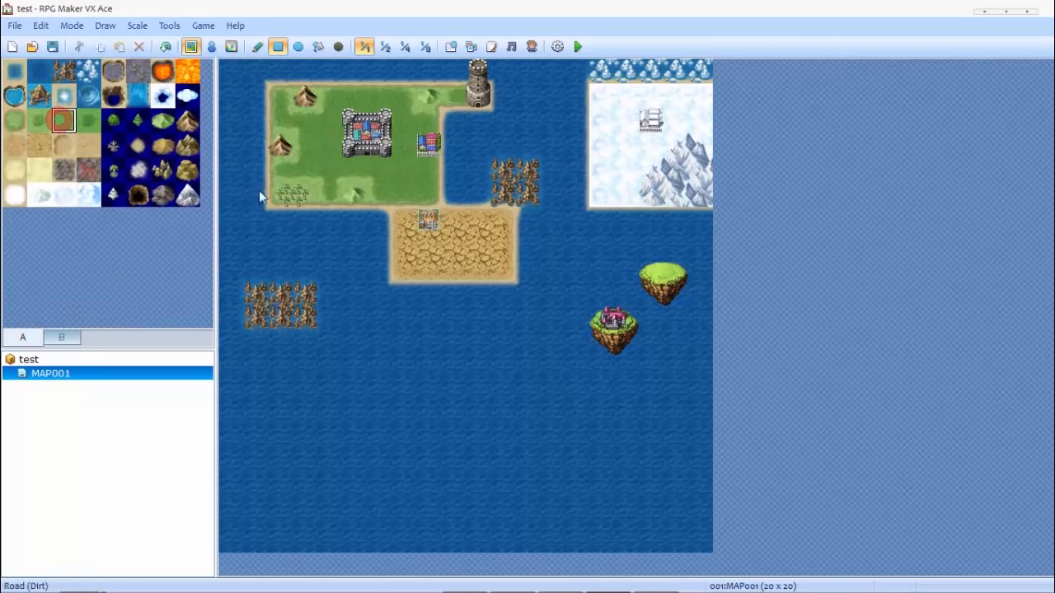
left_click_drag(286, 451, 447, 498)
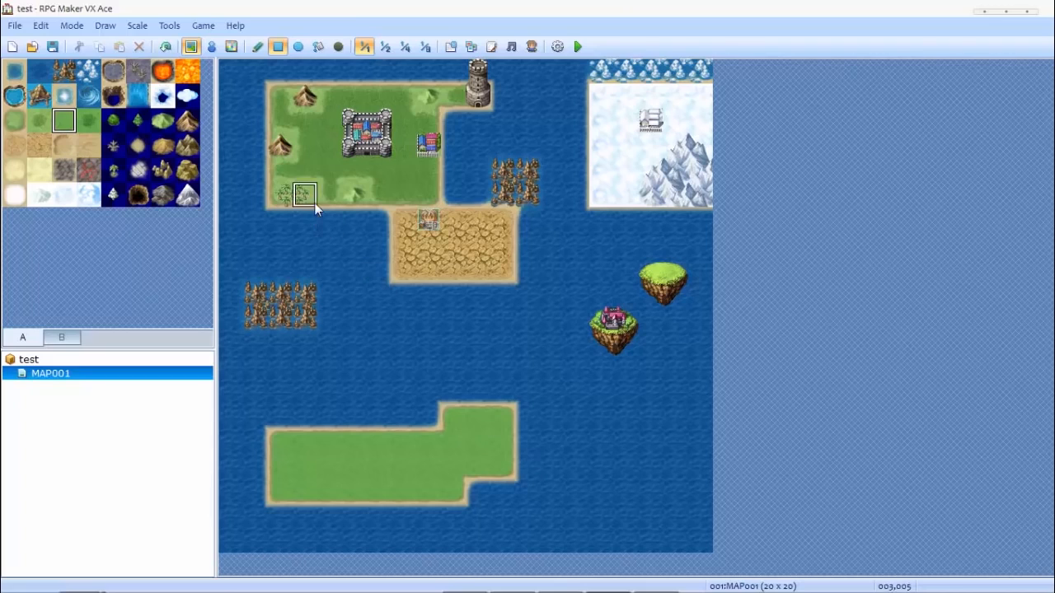
Draw a 3 by 4 tile rectangle of grey rocky ground in the map's southeast corner and extend it northwestward with single tiles.
left_click(63, 173)
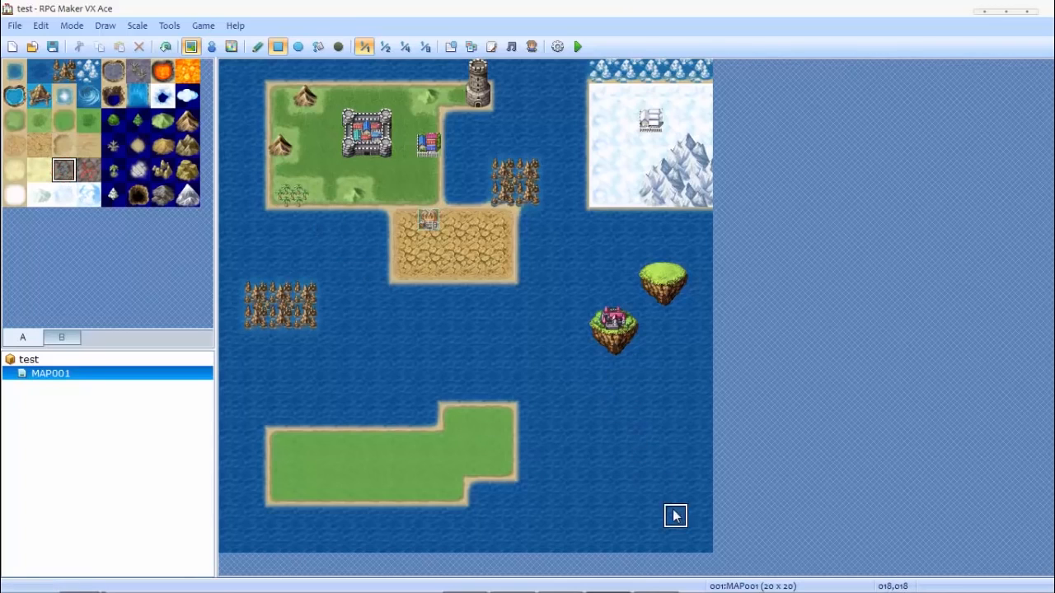
left_click_drag(645, 476, 701, 536)
left_click(626, 467)
left_click(624, 443)
left_click(600, 467)
left_click(604, 445)
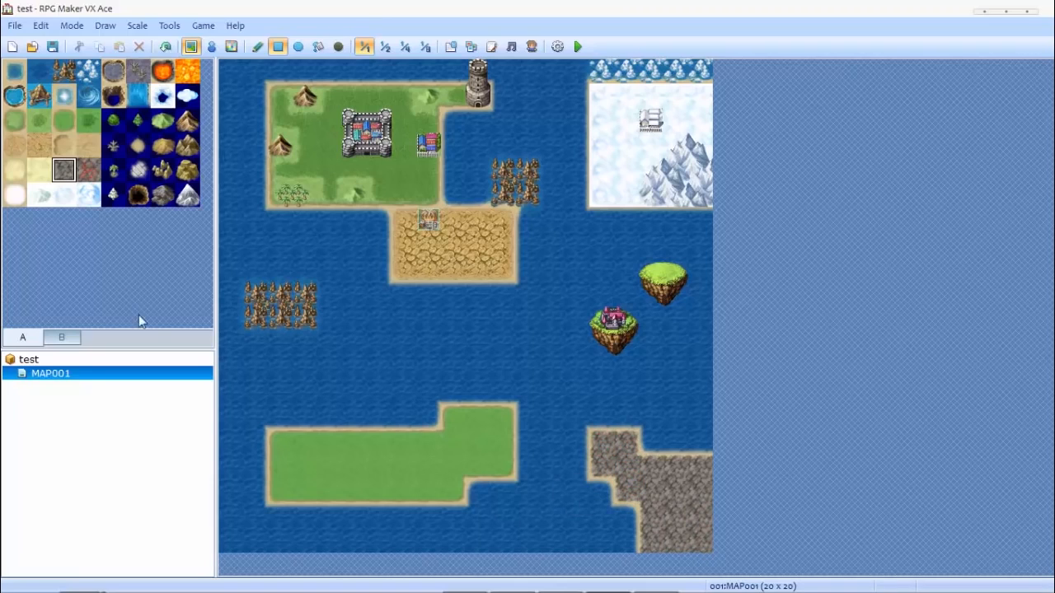
Paint a 2 by 2 tile red-cracked patch on the southeastern rocky ground and a single dark rock tile in the map's southeast corner.
left_click(86, 173)
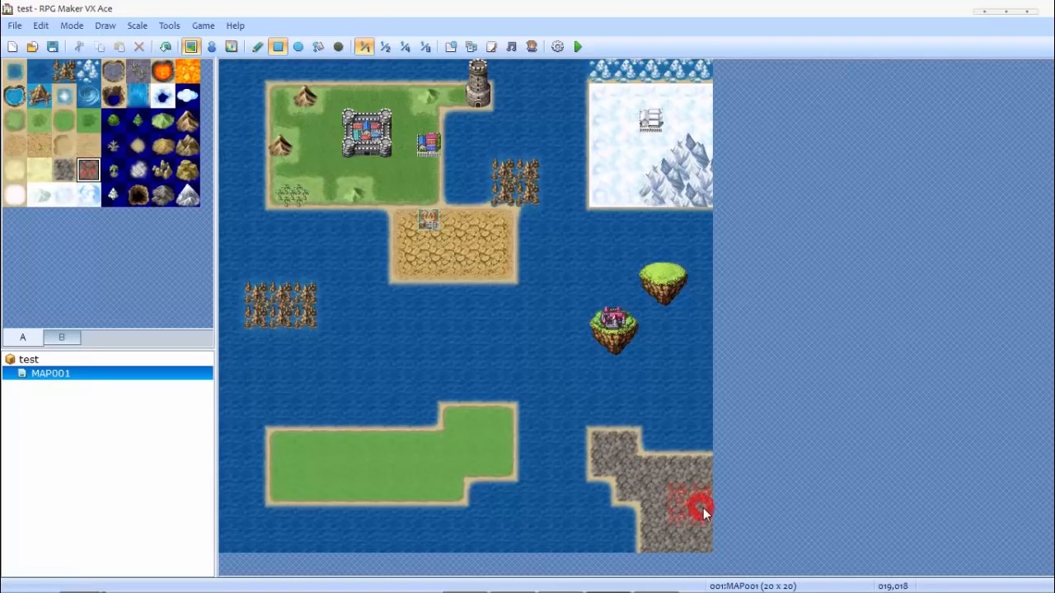
left_click(163, 194)
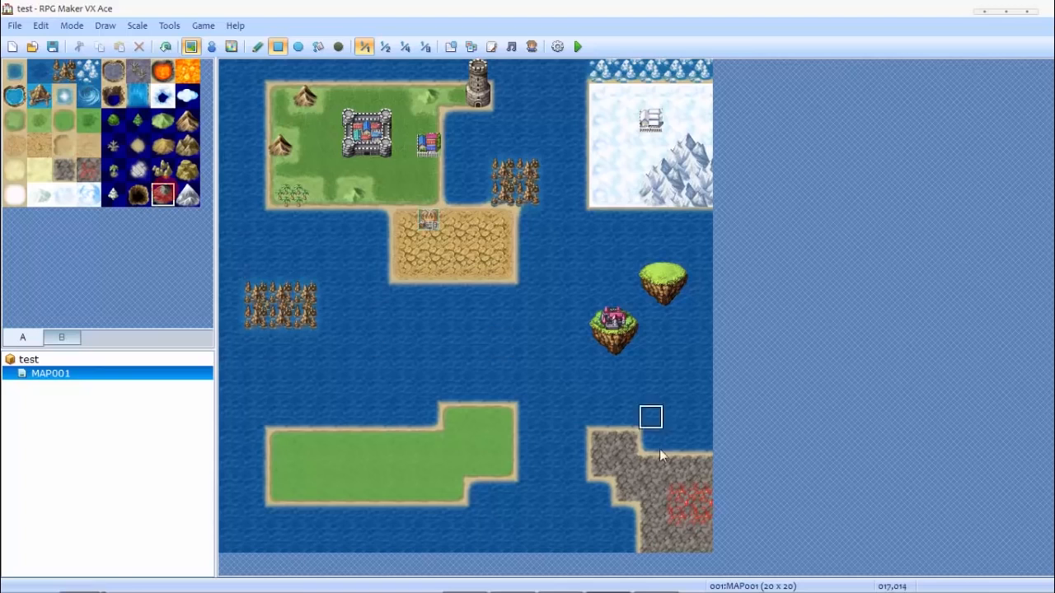
left_click(700, 539)
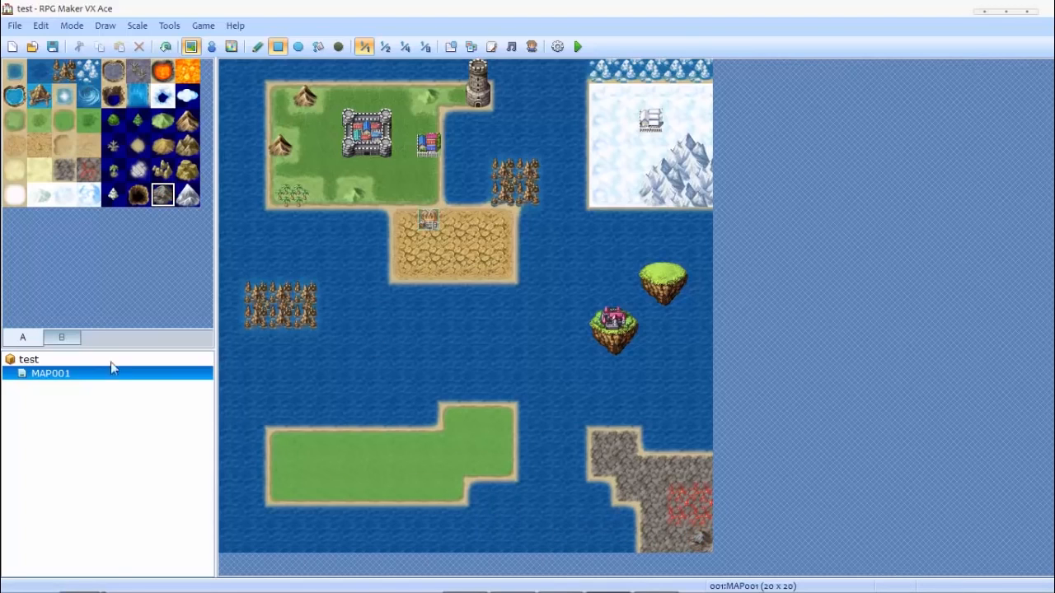
Place the 2 by 2 tile Demon Castle on the southeastern rocky ground, overlapping the northern row of the red-cracked patch.
left_click(72, 344)
scroll(97, 194, "down", 5)
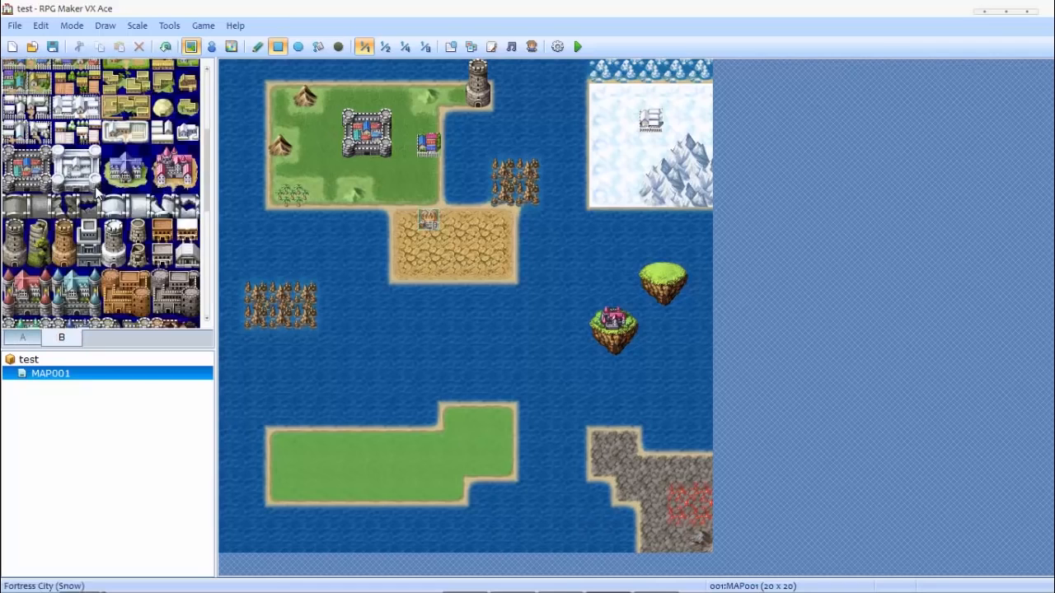
scroll(97, 194, "down", 5)
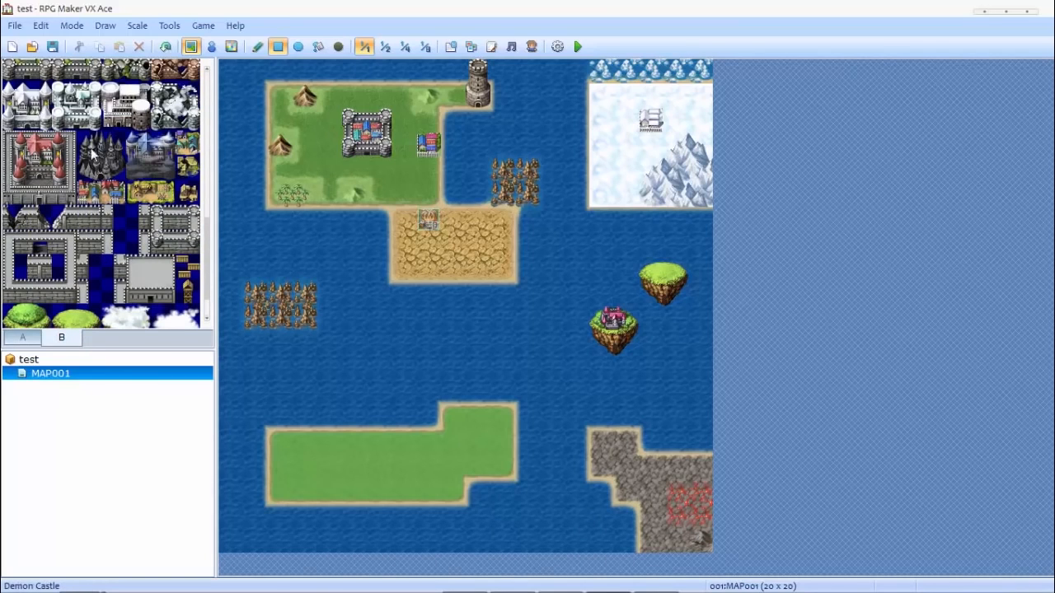
left_click_drag(83, 142, 116, 165)
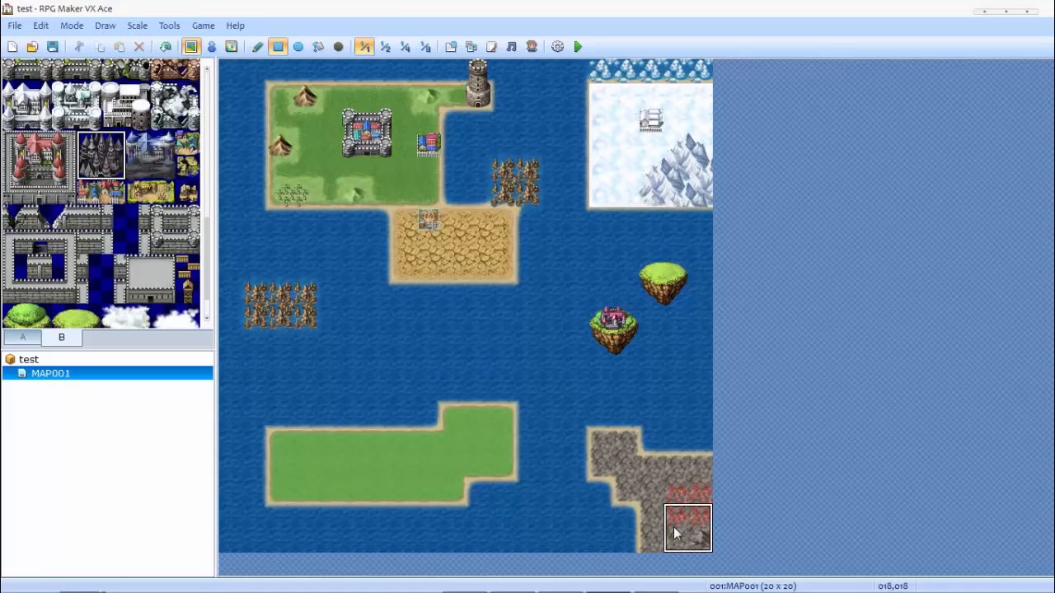
left_click_drag(680, 469, 701, 488)
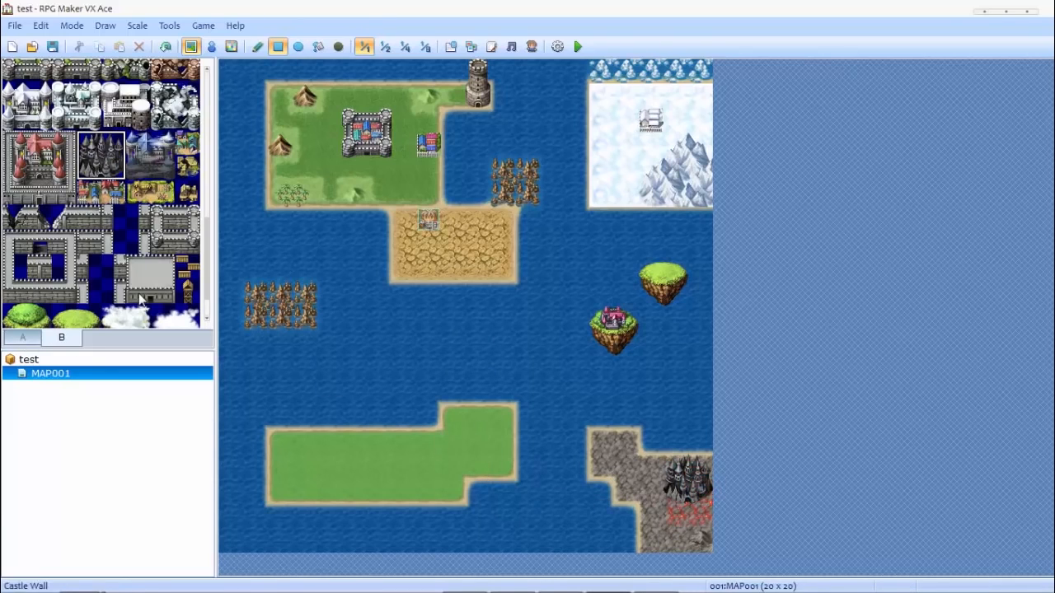
left_click(168, 317)
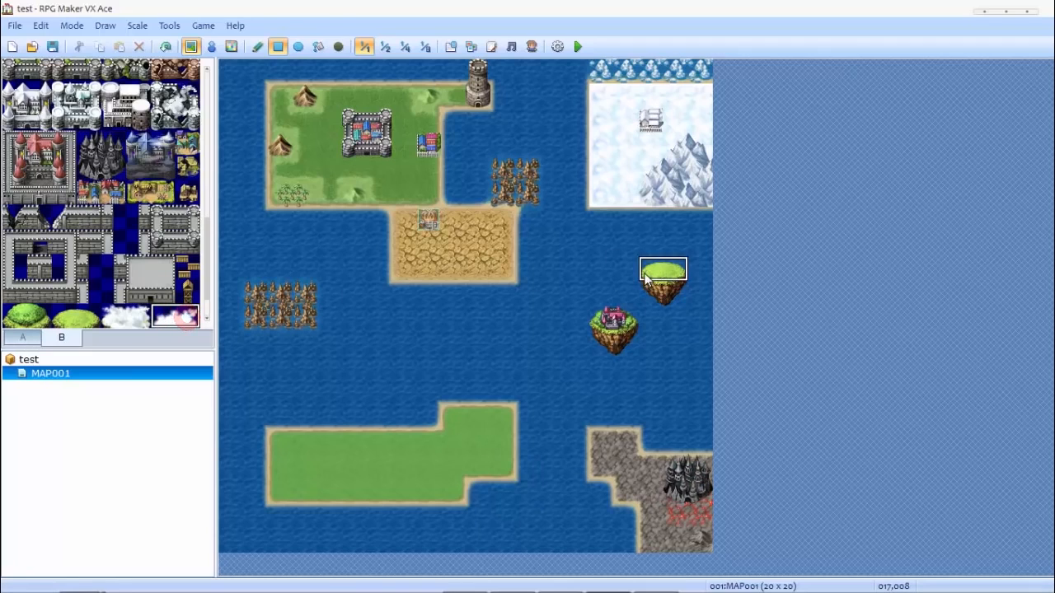
left_click(672, 273)
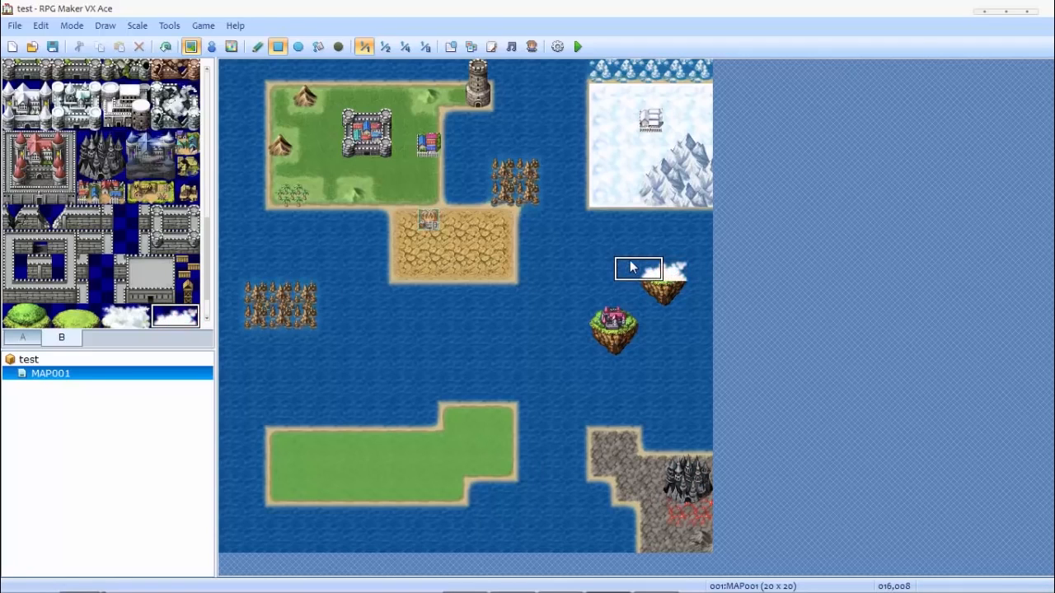
key("ctrl+z")
Place 2 by 2 tile clouds southeast of the floating town island and east of the desert, and one floating cloud island north of the Demon Castle.
left_click_drag(207, 236, 175, 293)
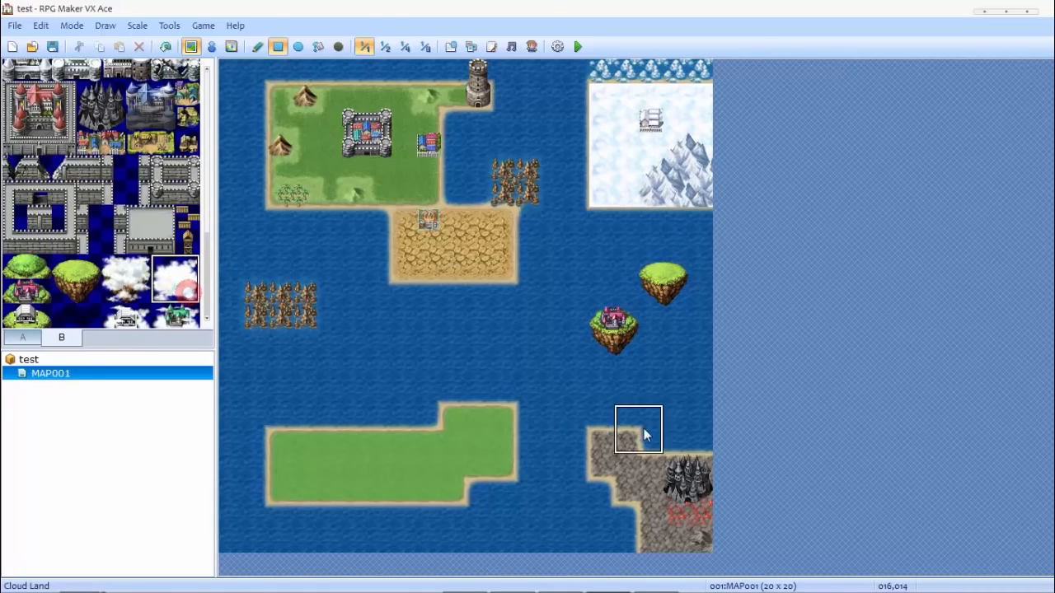
left_click(653, 340)
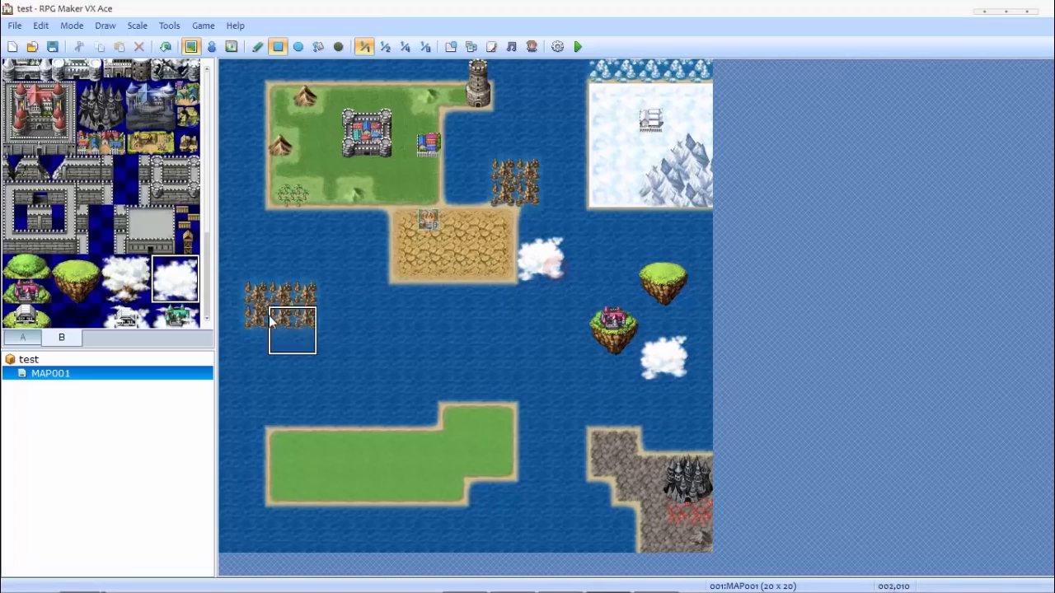
left_click(111, 278)
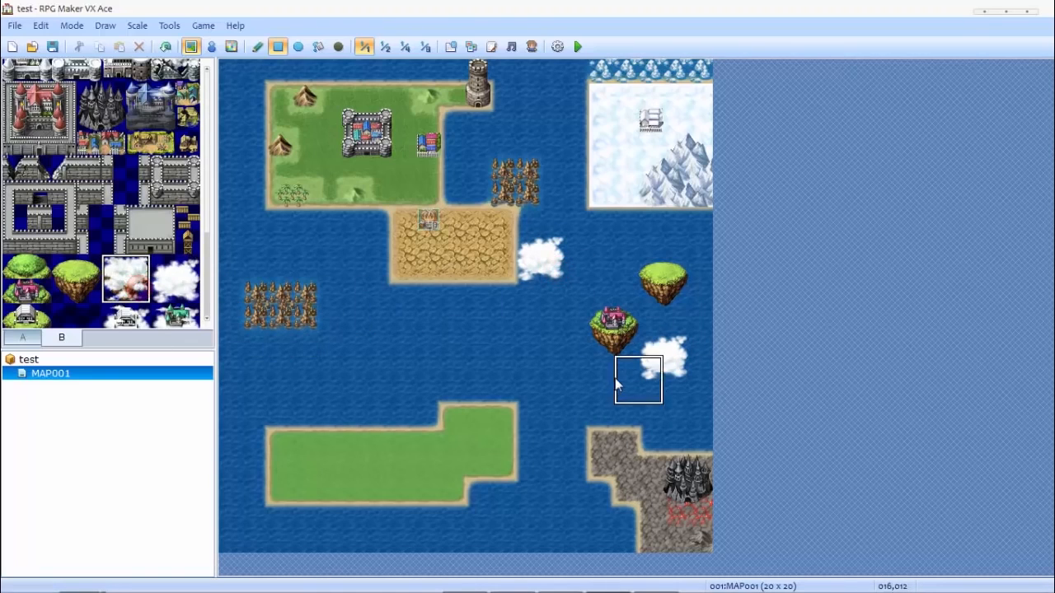
left_click(640, 404)
mouse_move(640, 406)
left_mouse_down()
mouse_move(678, 395)
mouse_move(693, 413)
left_mouse_up()
key("ctrl+z")
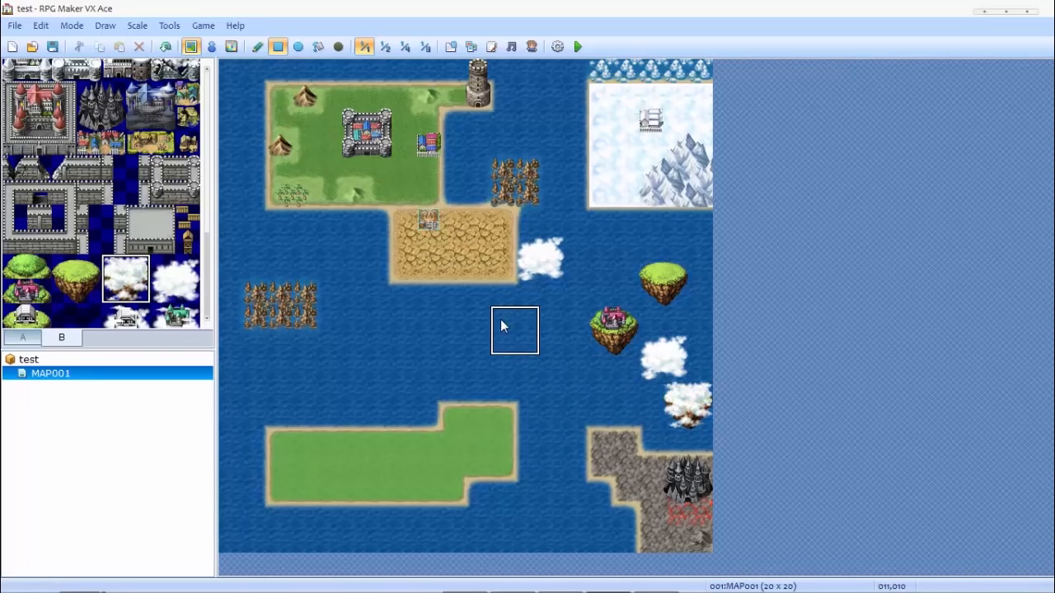
Examine the Transfer Player command in a new event on the grass just west of the castle, and discard the event.
left_click(211, 47)
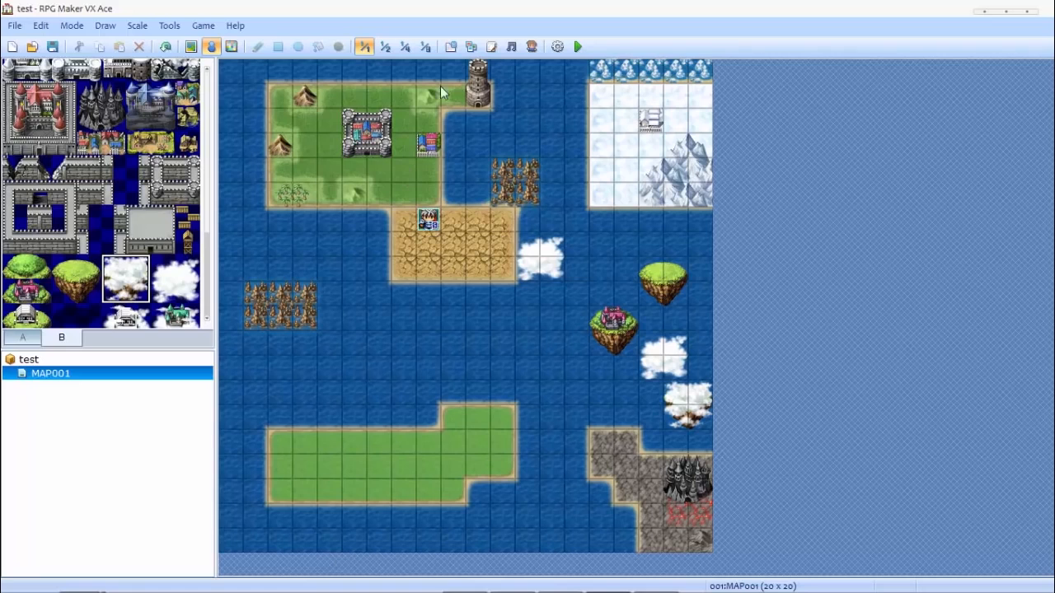
right_click(320, 127)
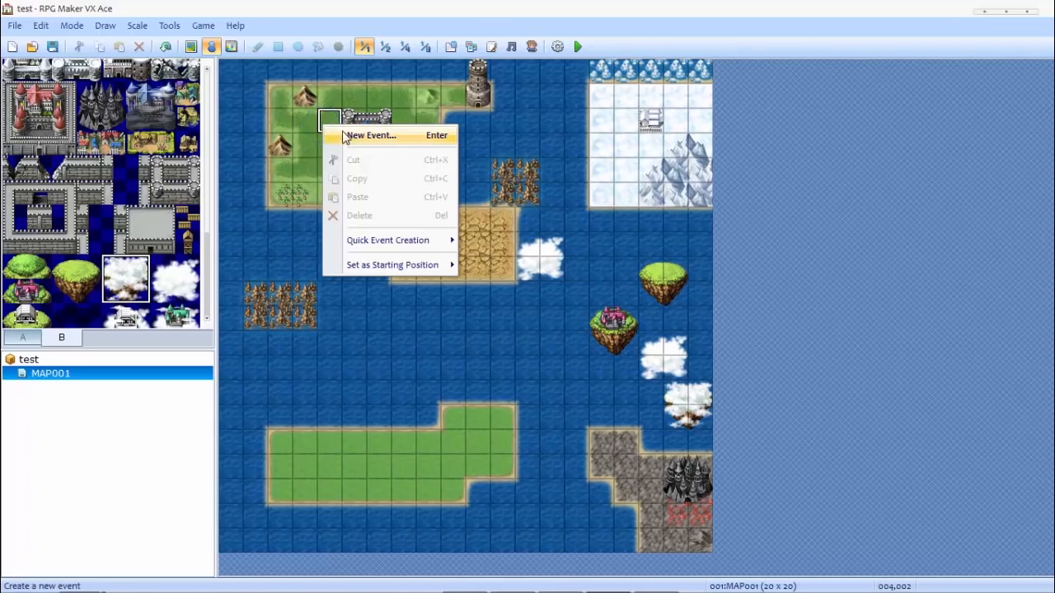
left_click(357, 136)
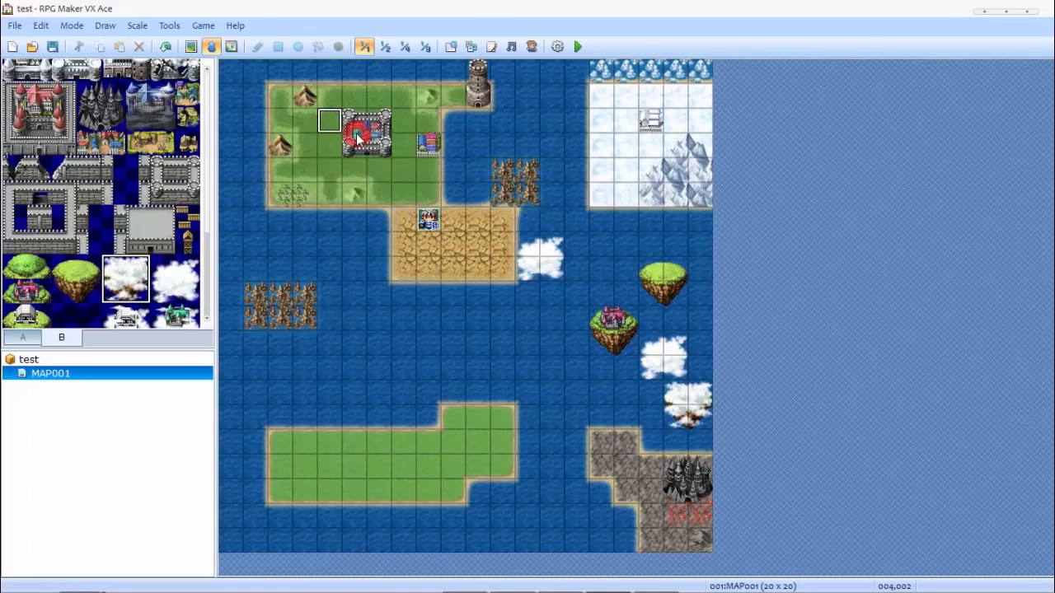
double_click(506, 148)
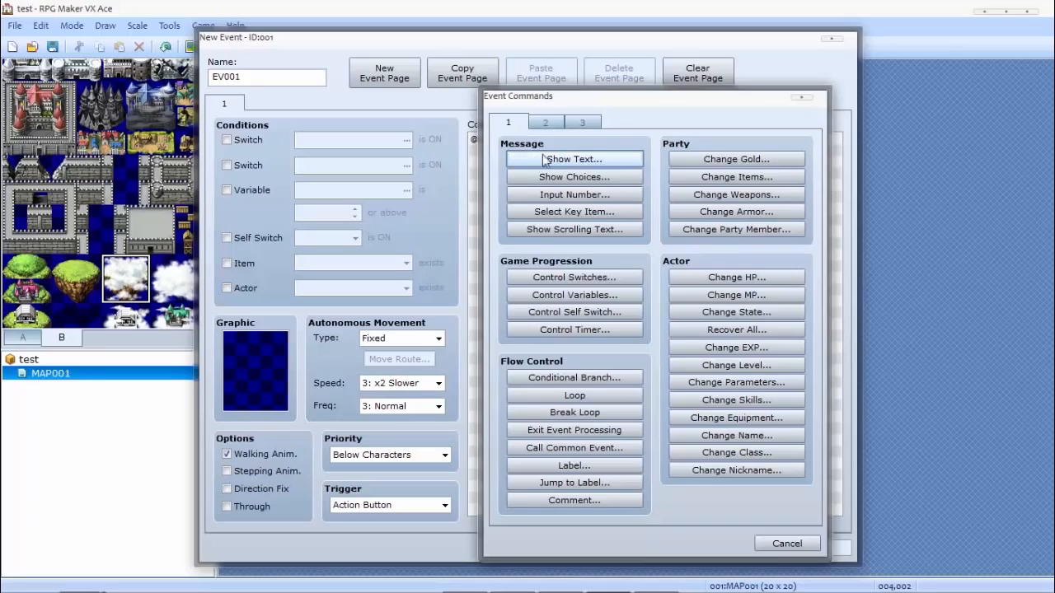
left_click(547, 124)
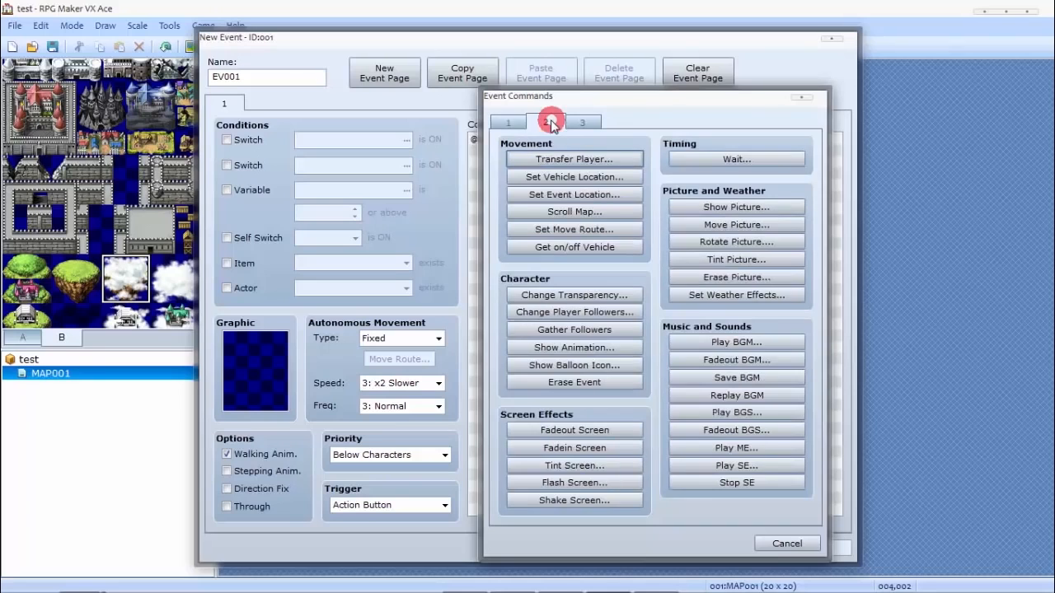
left_click(574, 160)
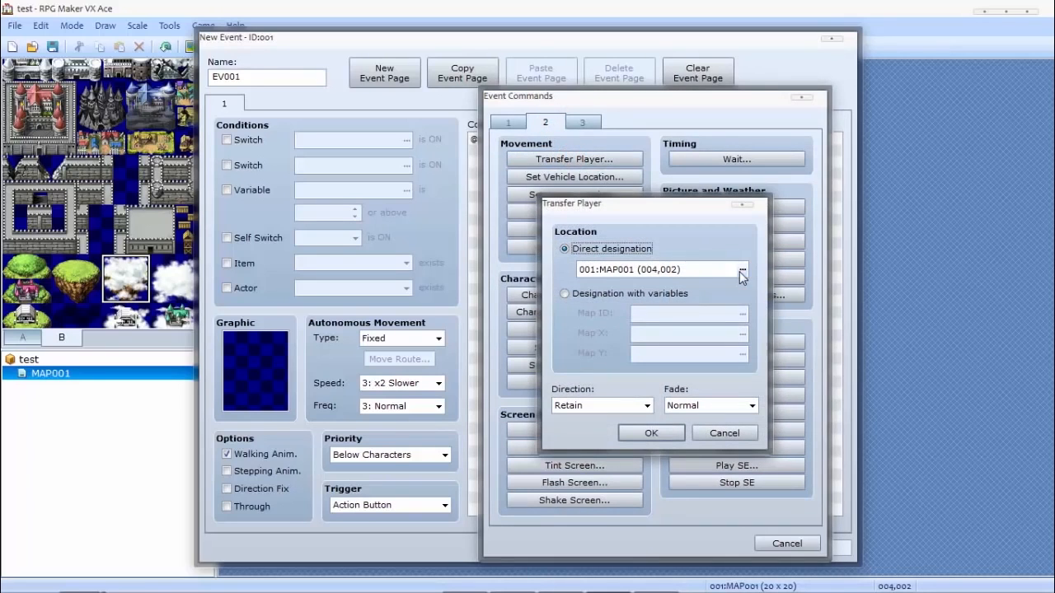
left_click(724, 433)
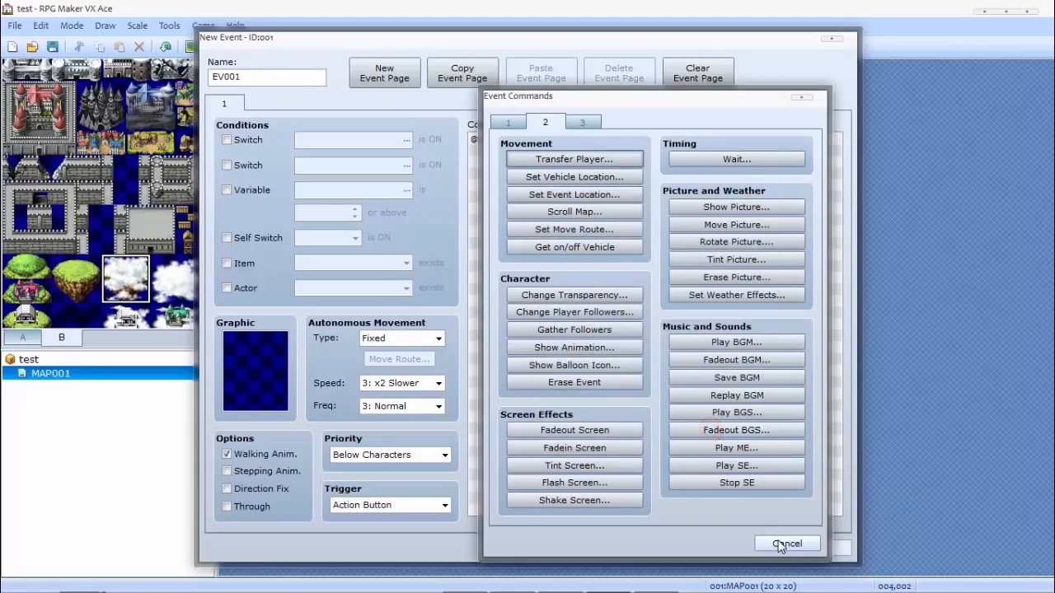
left_click(786, 544)
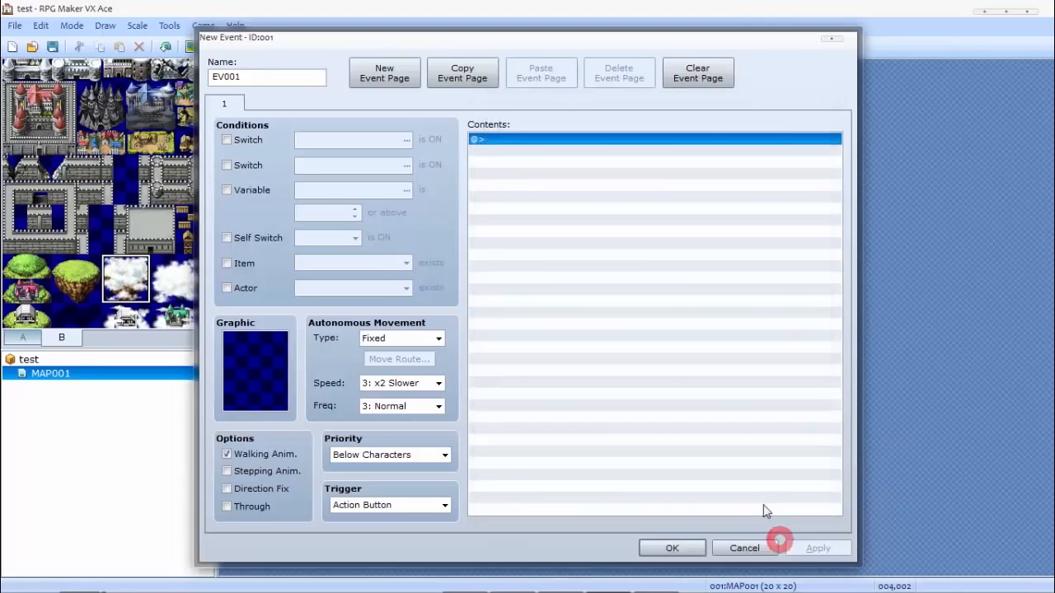
left_click(753, 548)
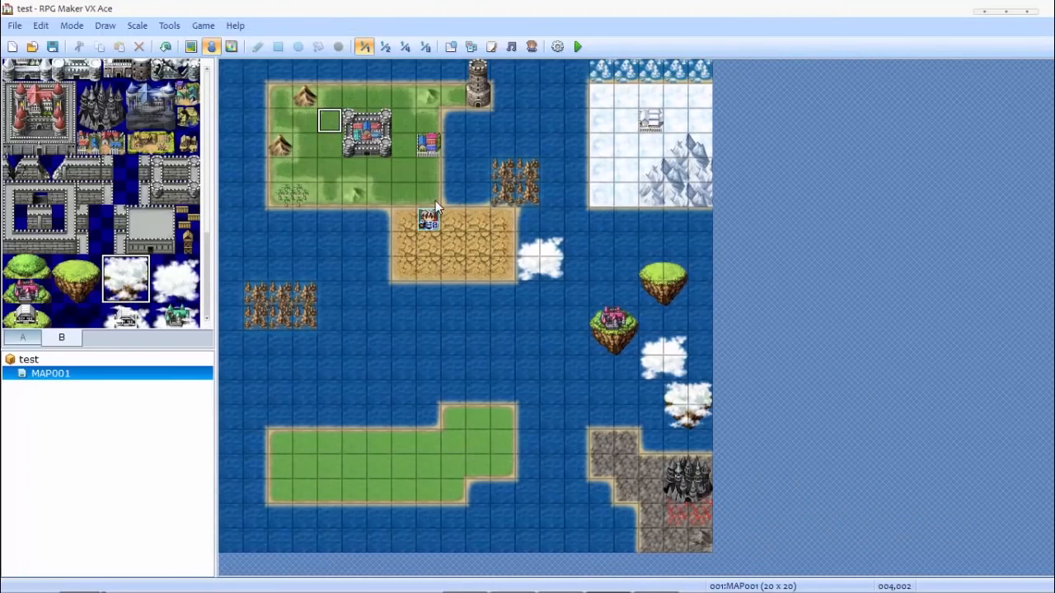
Assign region 1 to a 3 by 2 tile block in the grassland's southwest corner and region 2 to the desert's eastern 3 by 3 tiles.
left_click(232, 46)
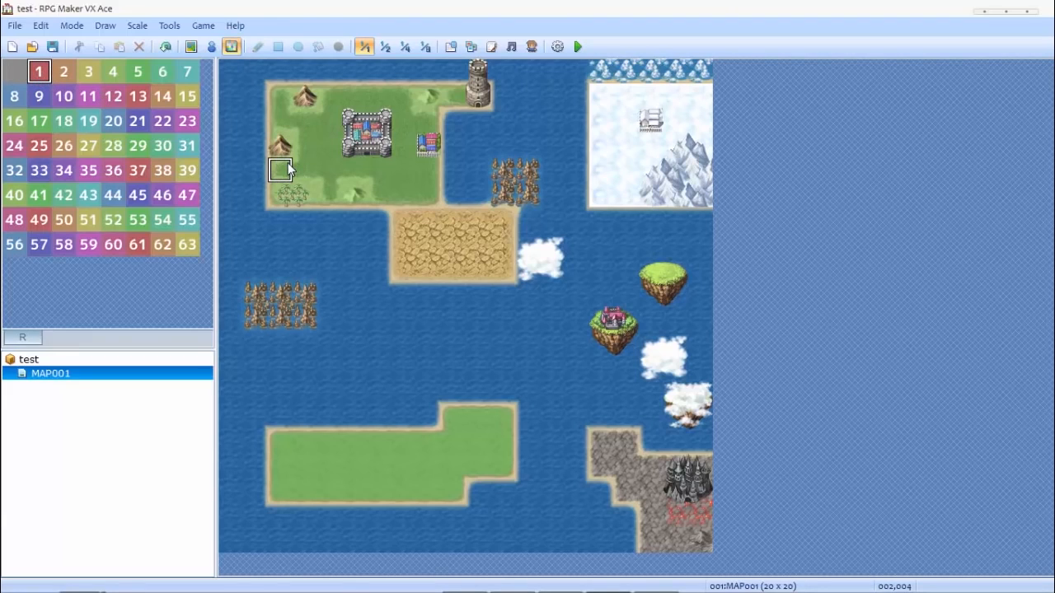
mouse_move(288, 162)
left_mouse_down()
mouse_move(323, 173)
mouse_move(317, 191)
mouse_move(300, 193)
left_mouse_up()
left_click(65, 73)
mouse_move(452, 220)
left_mouse_down()
mouse_move(495, 223)
mouse_move(492, 251)
mouse_move(454, 262)
left_mouse_up()
left_click(485, 269)
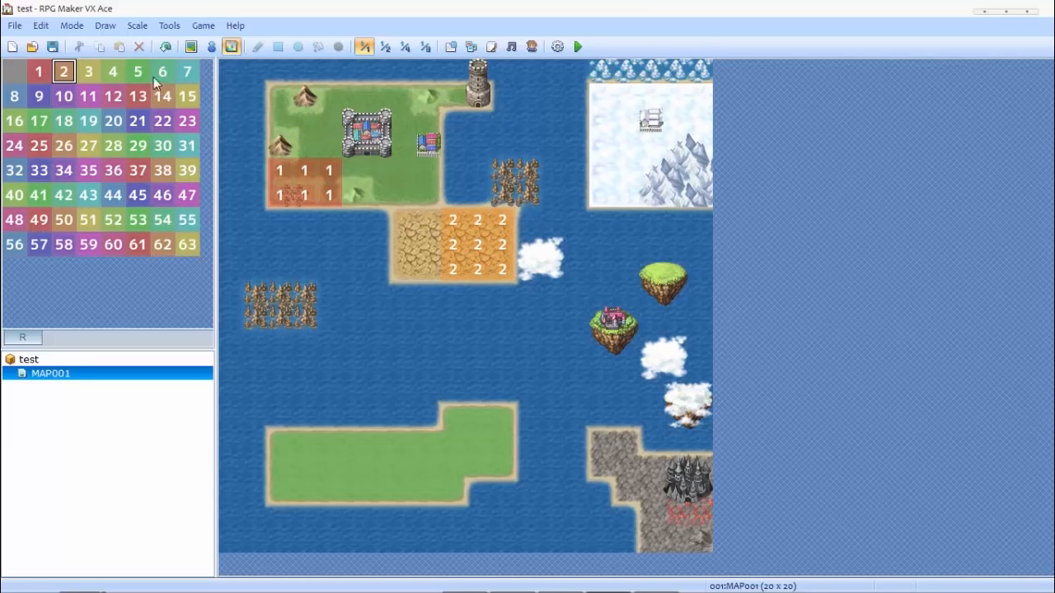
Assign region 3 to a 2 by 2 tile block in the grassland's northeast and return to map editing mode.
left_click(93, 70)
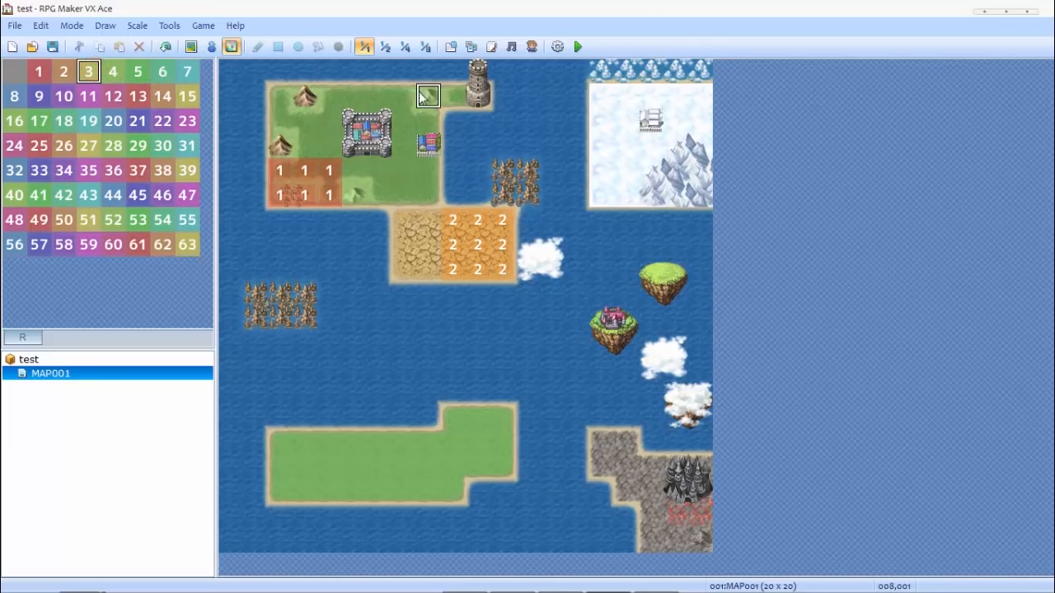
mouse_move(410, 95)
left_mouse_down()
mouse_move(430, 96)
mouse_move(425, 123)
mouse_move(414, 122)
mouse_move(418, 107)
left_mouse_up()
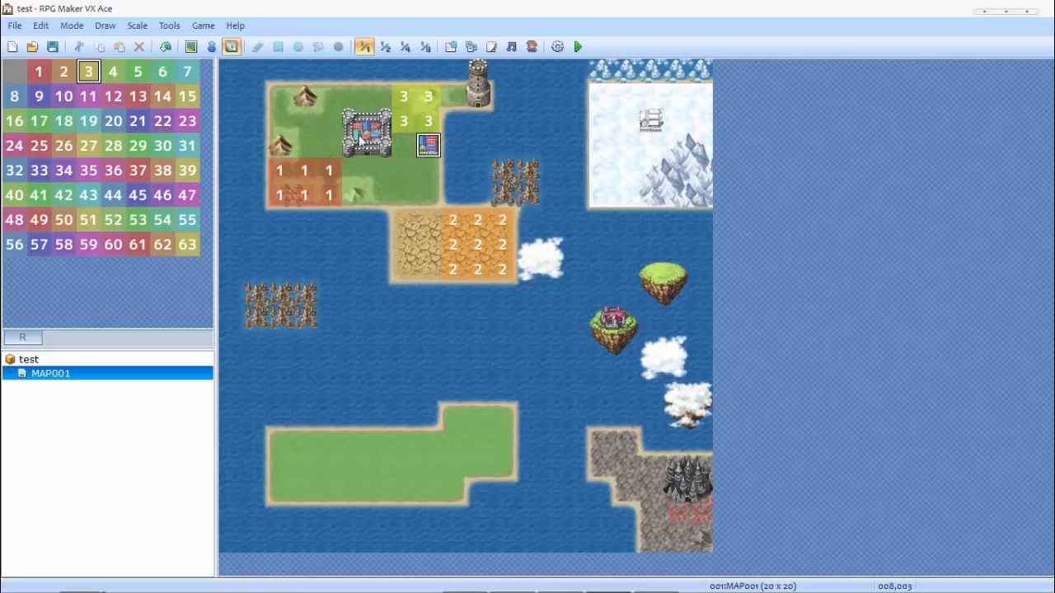
left_click(190, 47)
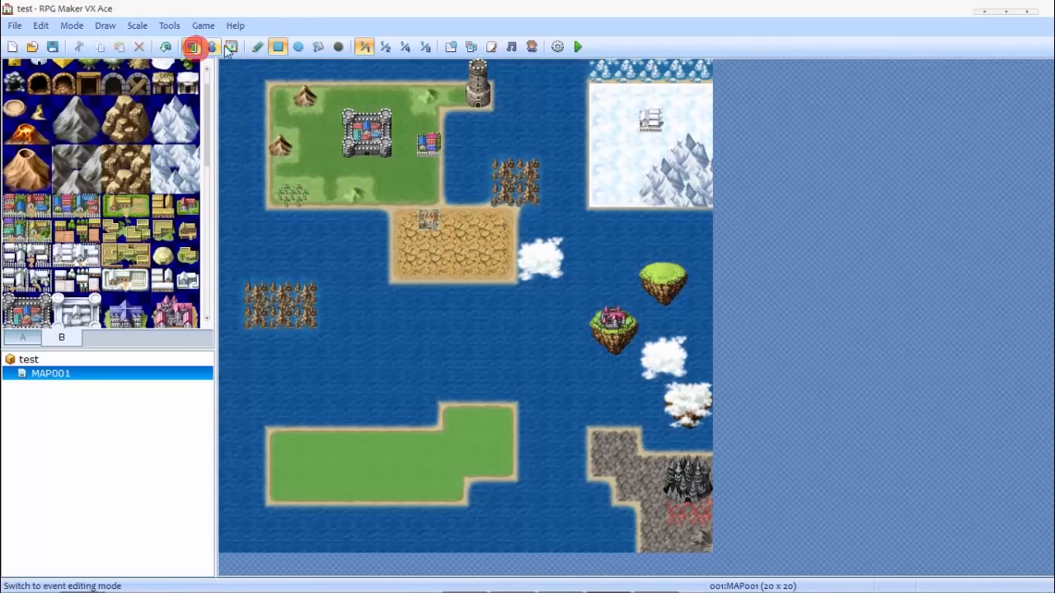
Compare how the map displays at 1:8, 1:4 and 1:2 scale, and restore the 1:1 scale.
left_click(425, 47)
left_click(404, 47)
left_click(385, 47)
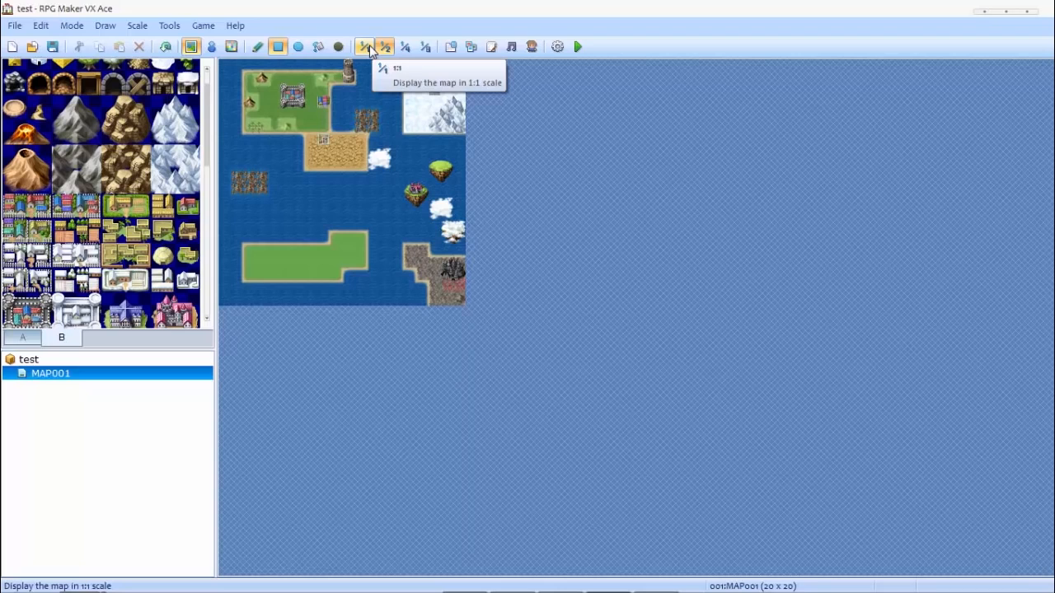
left_click(365, 47)
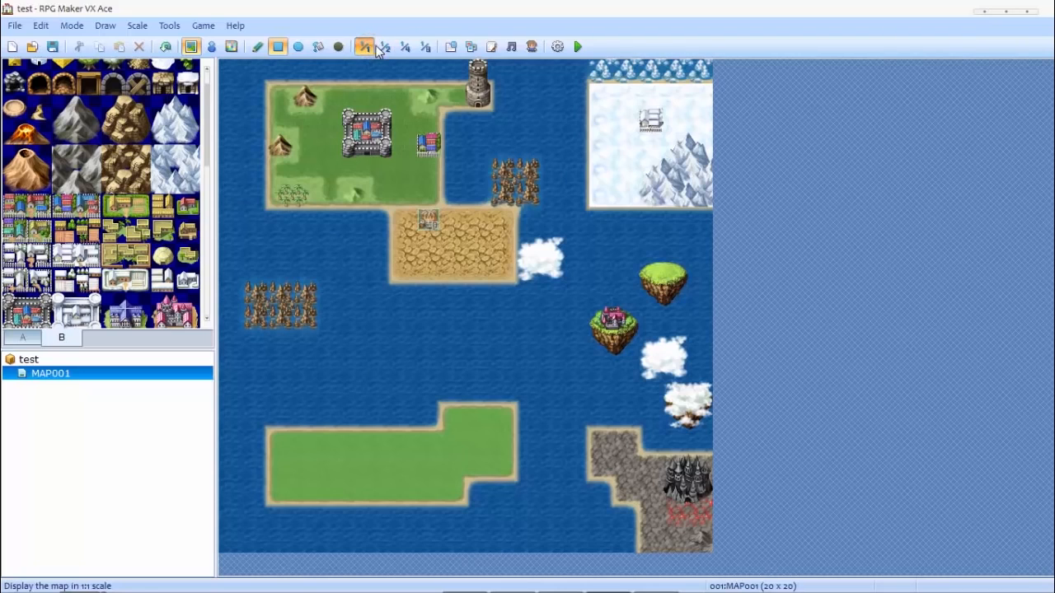
left_click(391, 46)
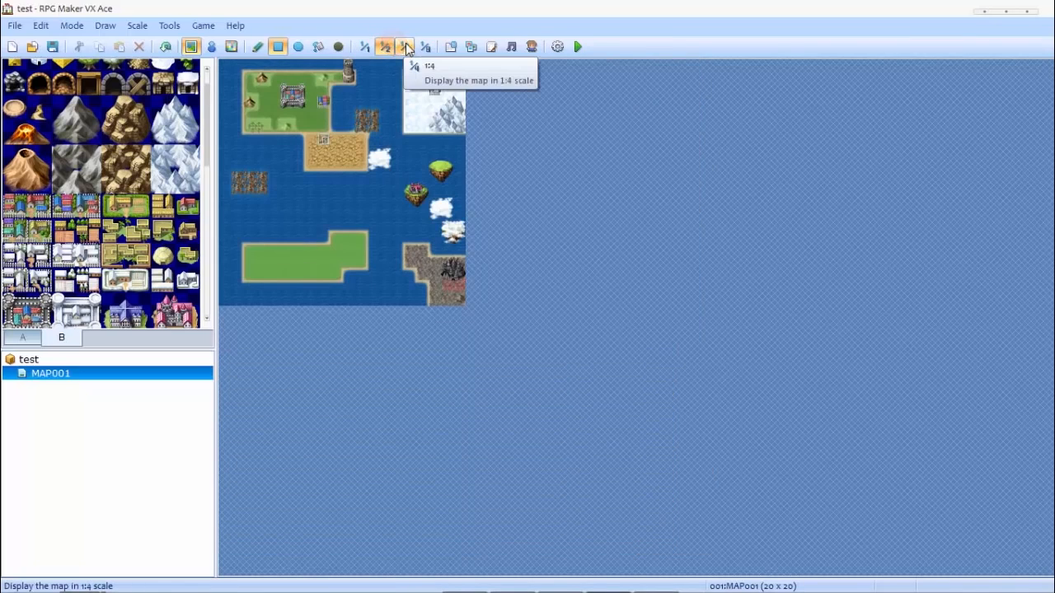
left_click(404, 46)
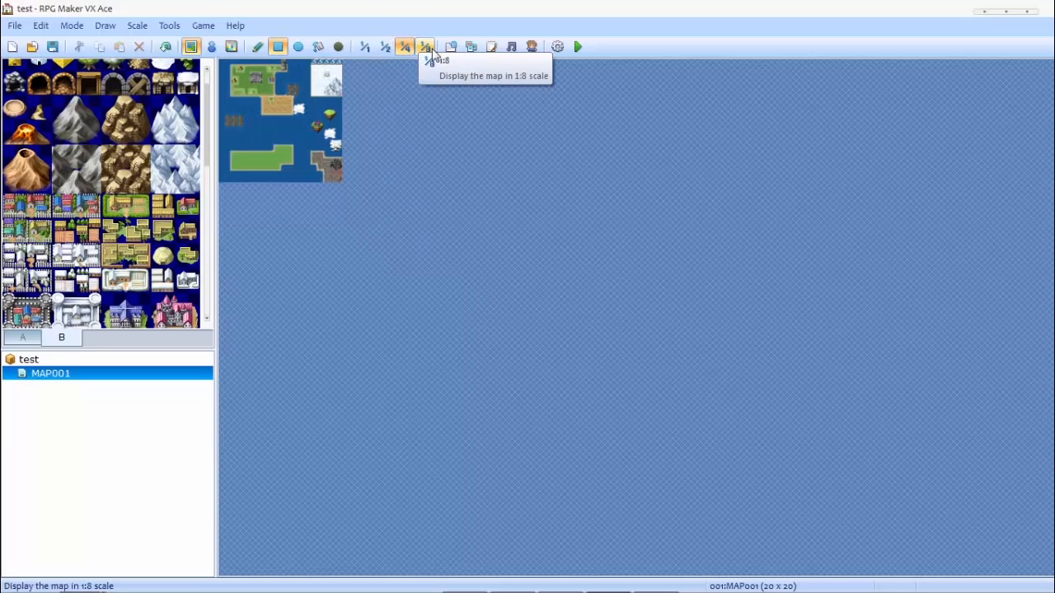
left_click(426, 47)
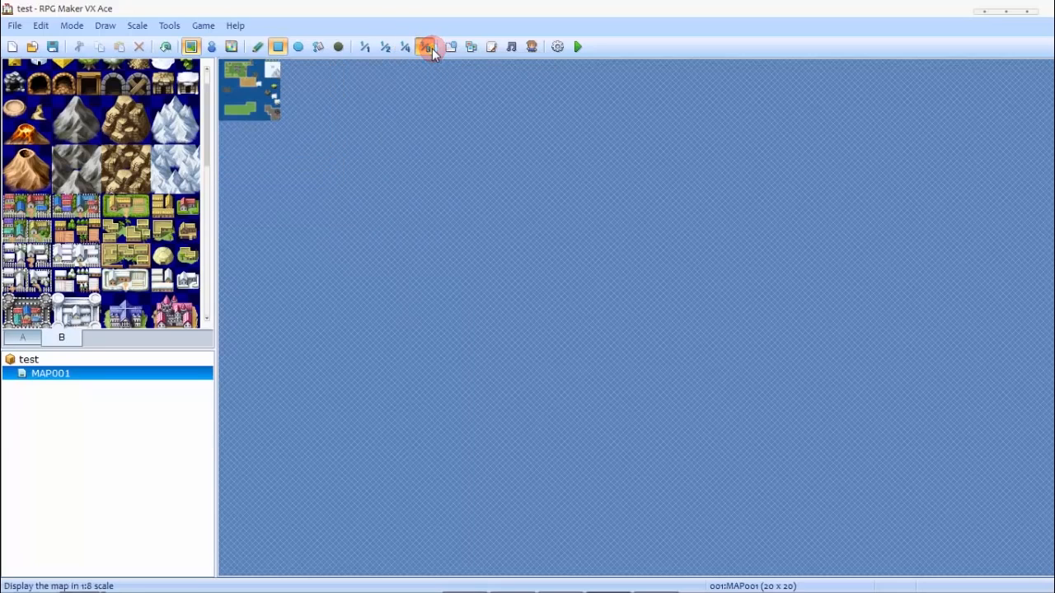
left_click(370, 47)
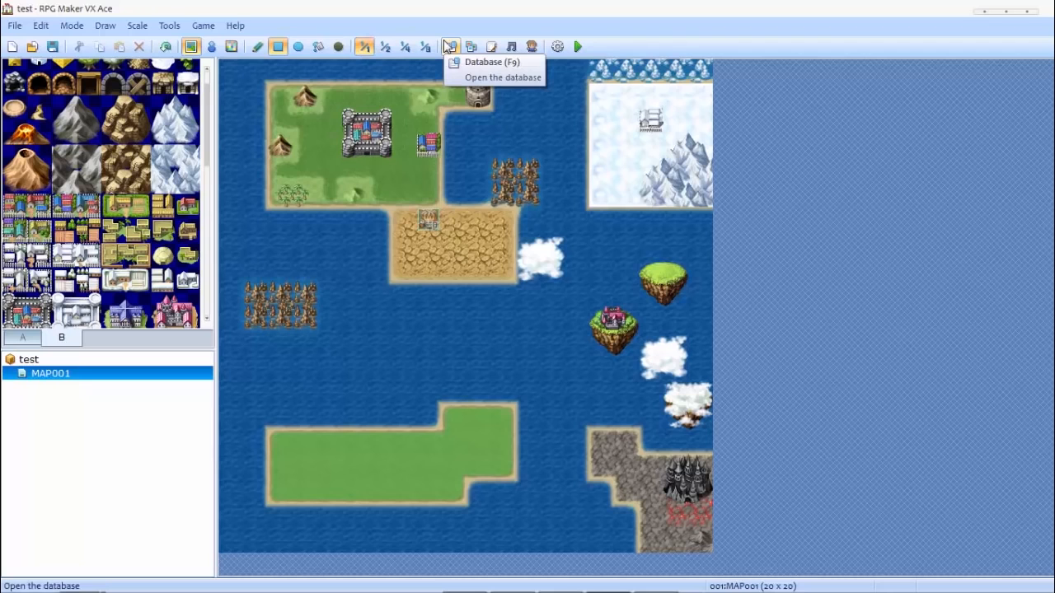
Open the database and compare the class, graphic and starting equipment settings of the first four actors.
left_click(450, 48)
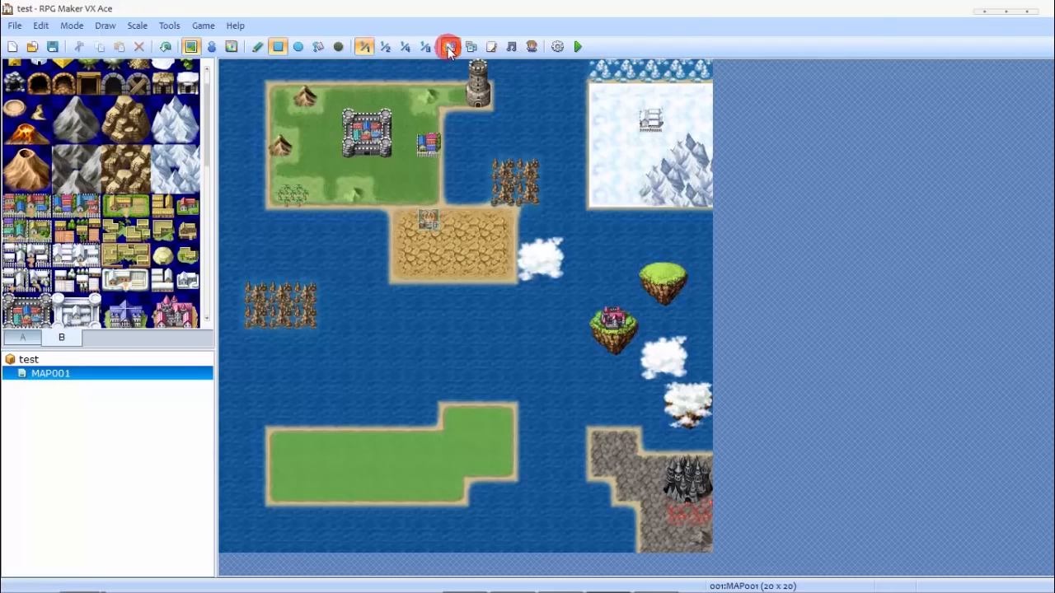
left_click_drag(470, 30, 566, 26)
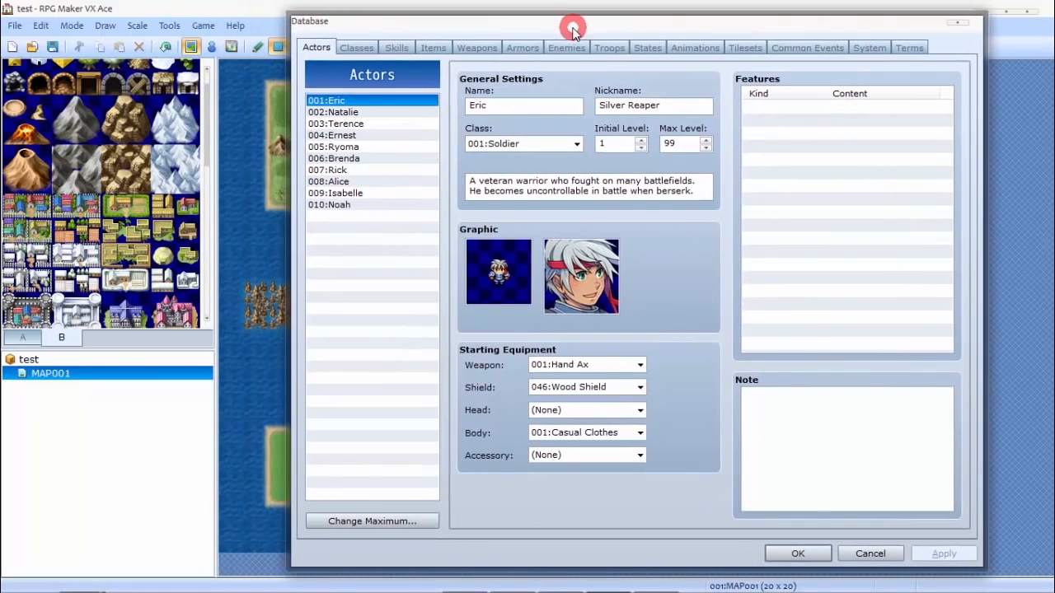
left_click(341, 113)
left_click(341, 123)
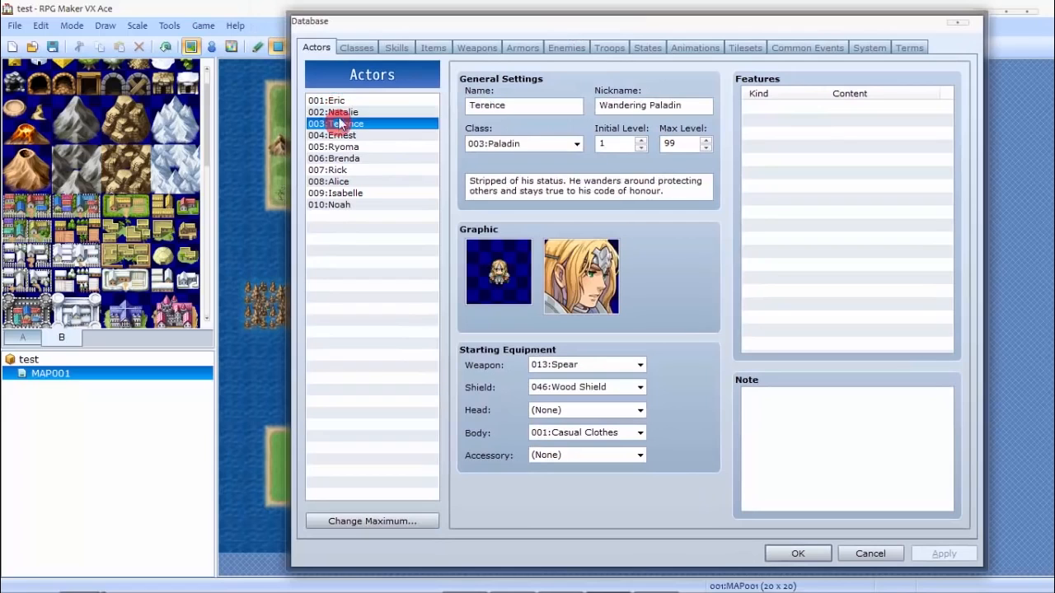
left_click(338, 100)
left_click(341, 112)
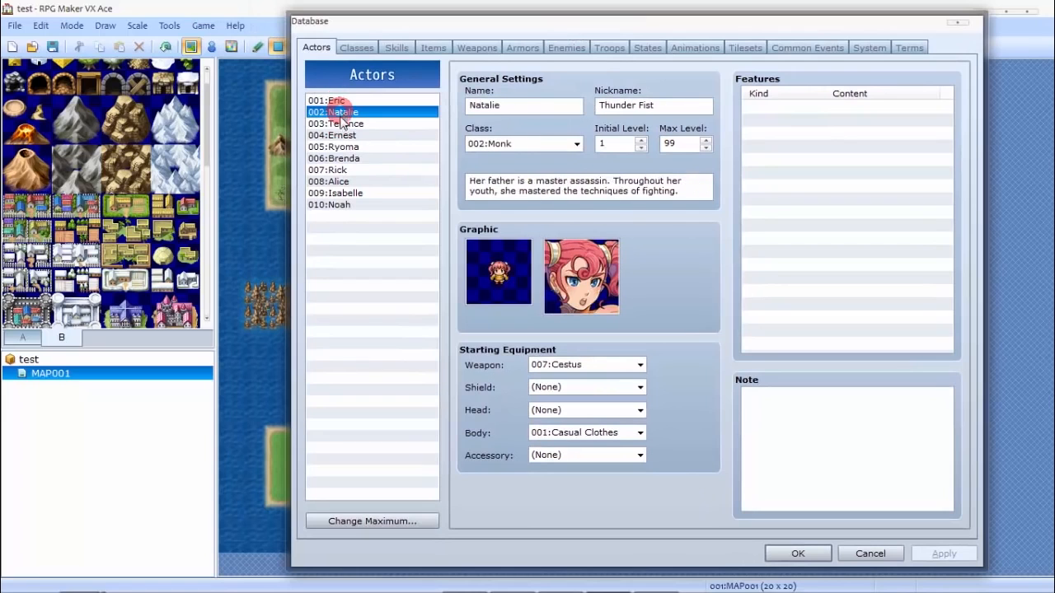
left_click(340, 123)
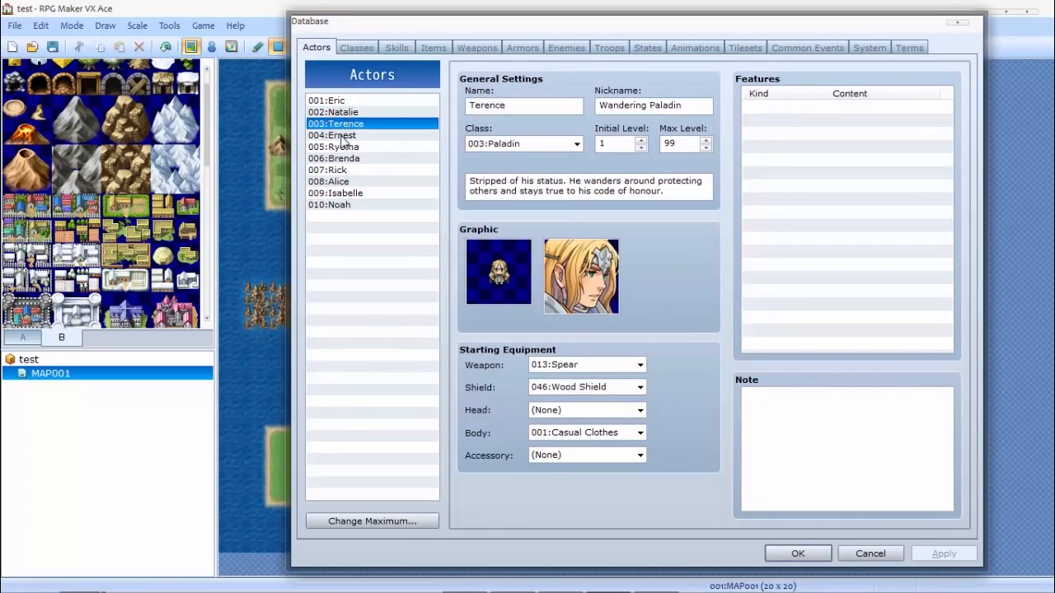
left_click(344, 137)
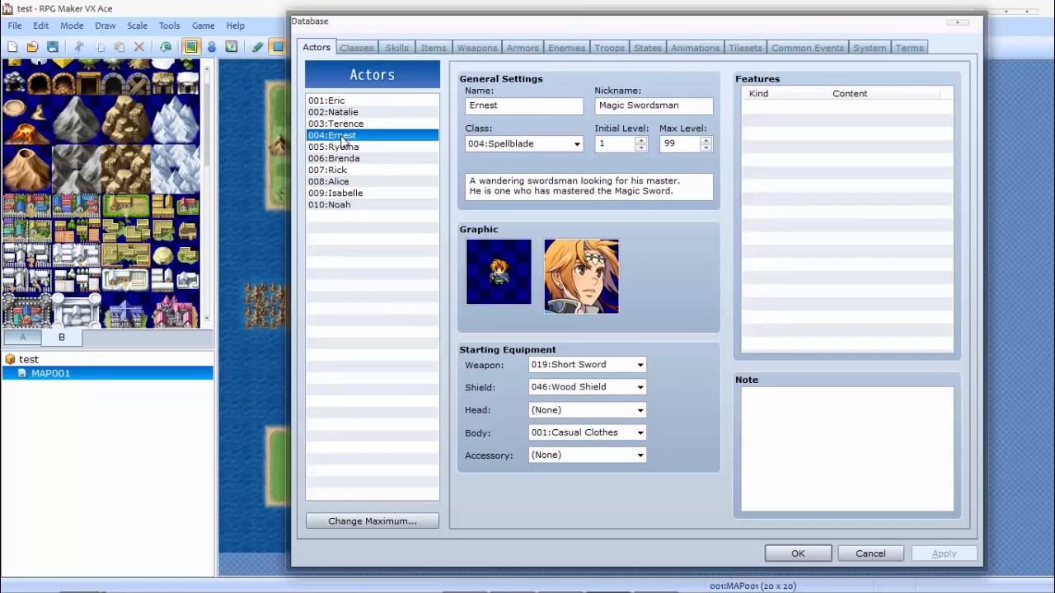
left_click(338, 100)
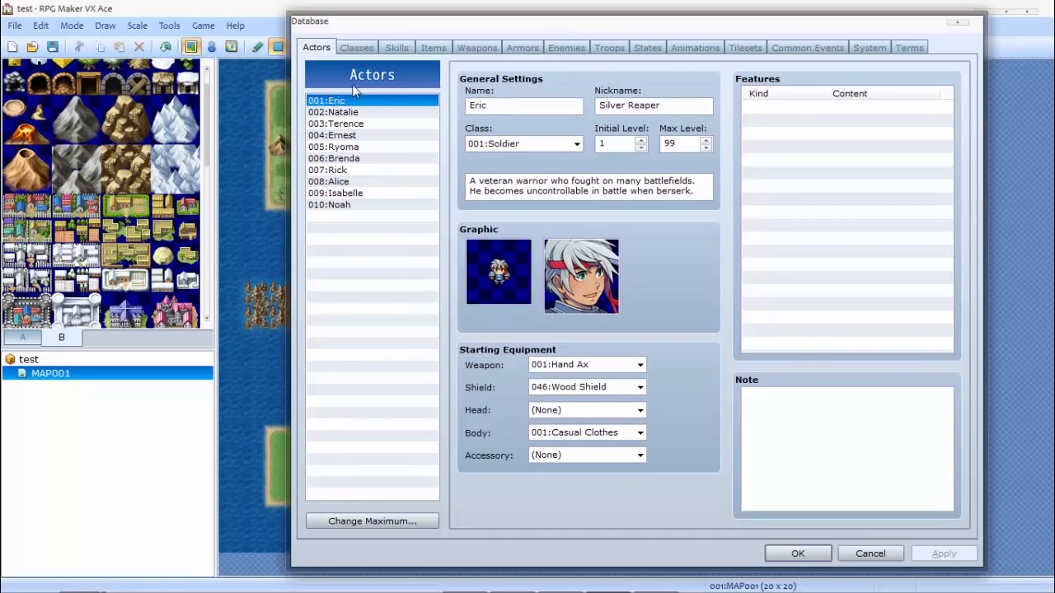
left_click_drag(379, 32, 616, 32)
left_click(433, 224)
left_click_drag(760, 20, 572, 40)
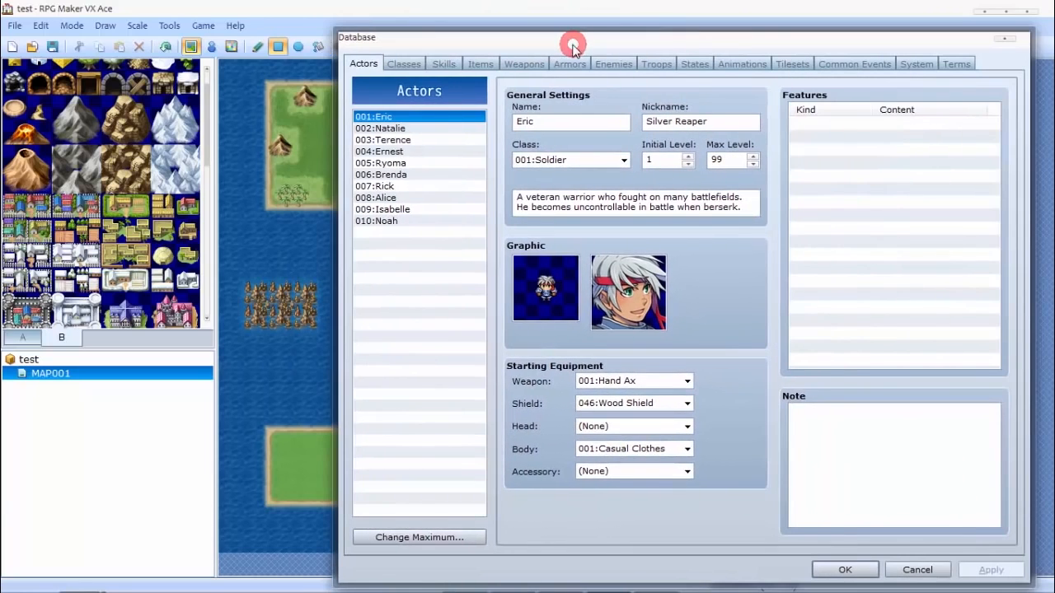
Compare the parameter curves, skills and features of the Soldier, Monk and Paladin classes in the database.
left_click(404, 64)
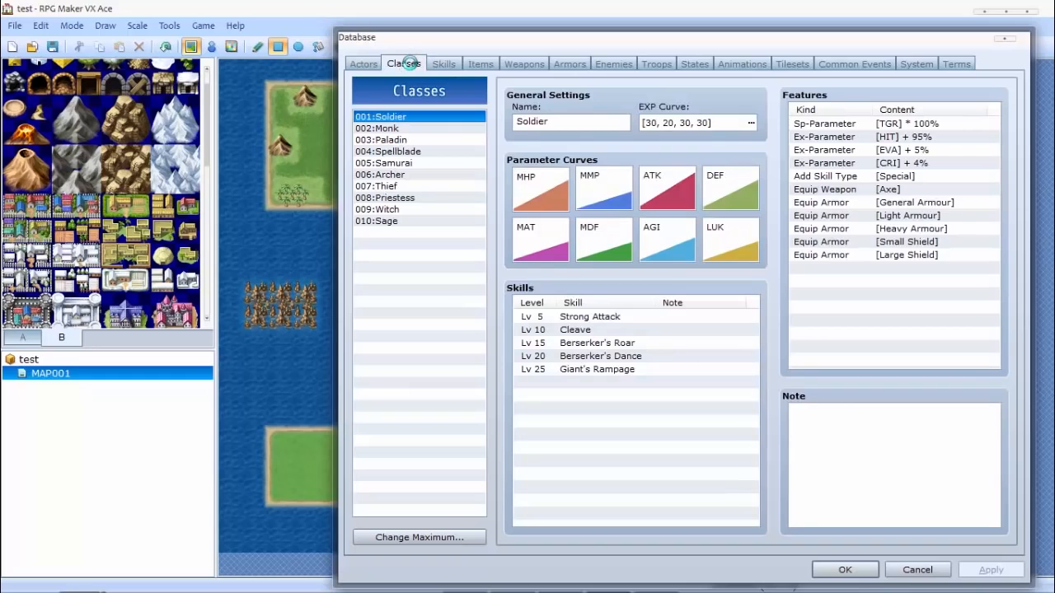
left_click(386, 129)
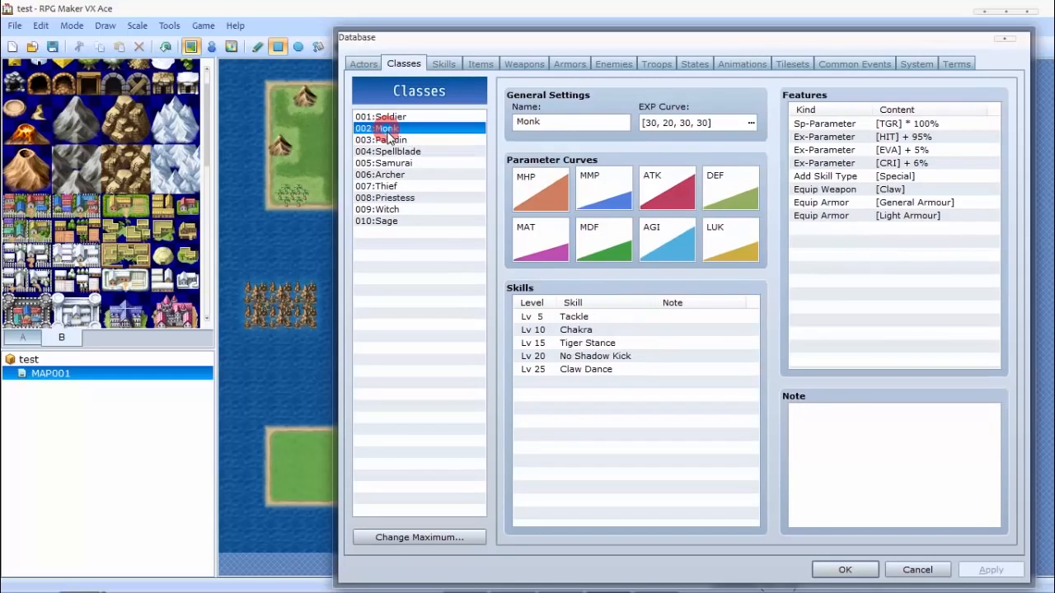
left_click(395, 141)
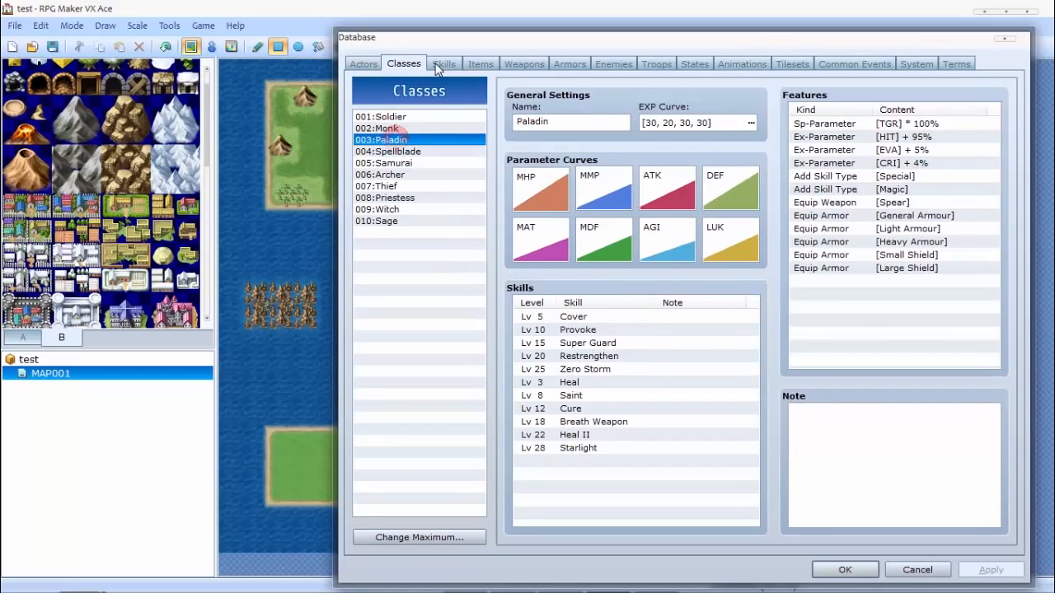
left_click(412, 151)
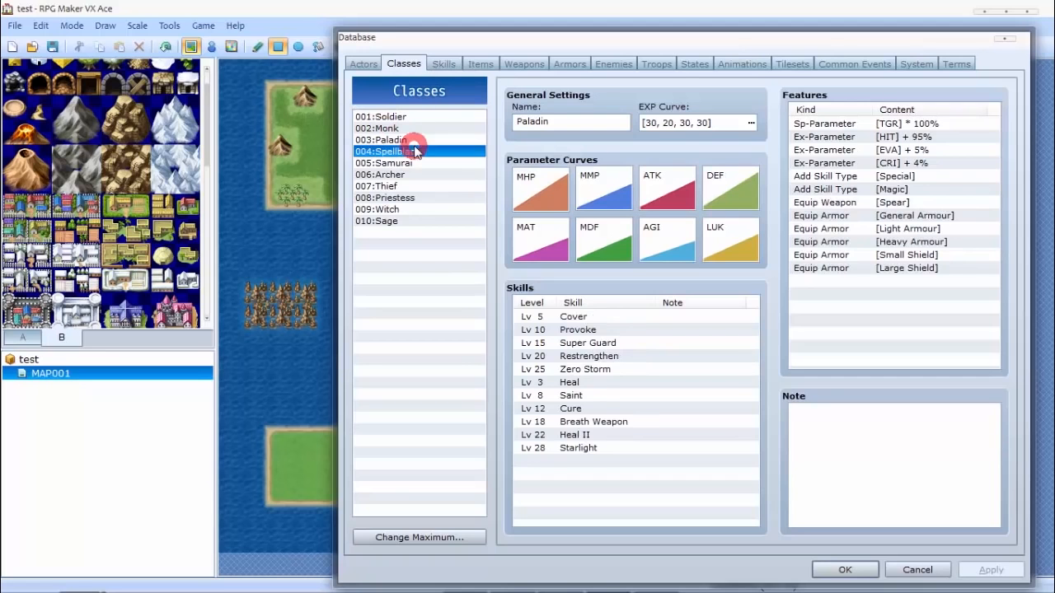
Browse the database's skills and examine the name and description of the Slow Move skill.
left_click(444, 64)
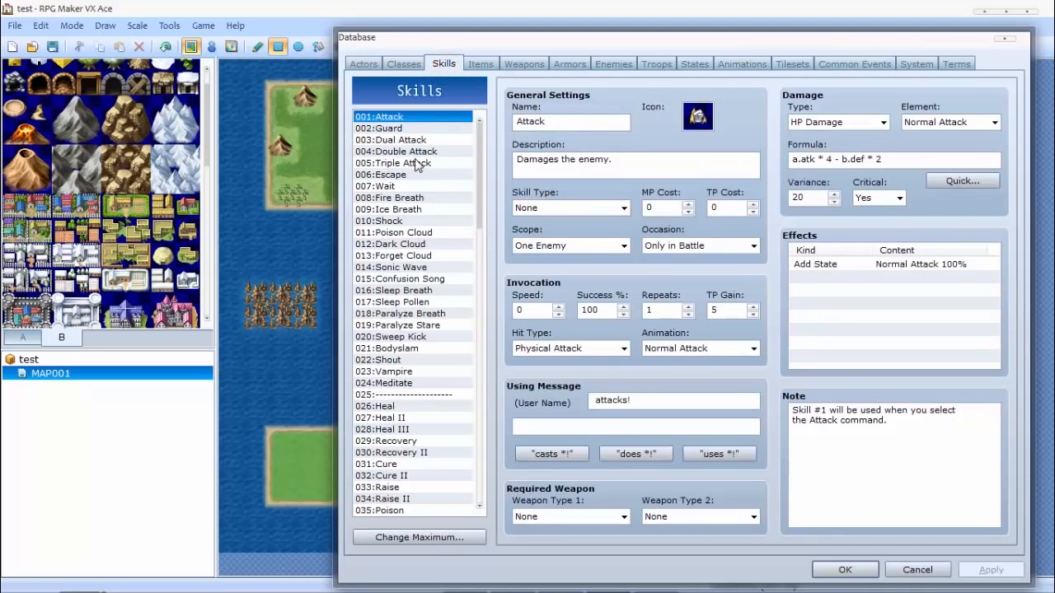
scroll(403, 189, "down", 13)
left_click(400, 211)
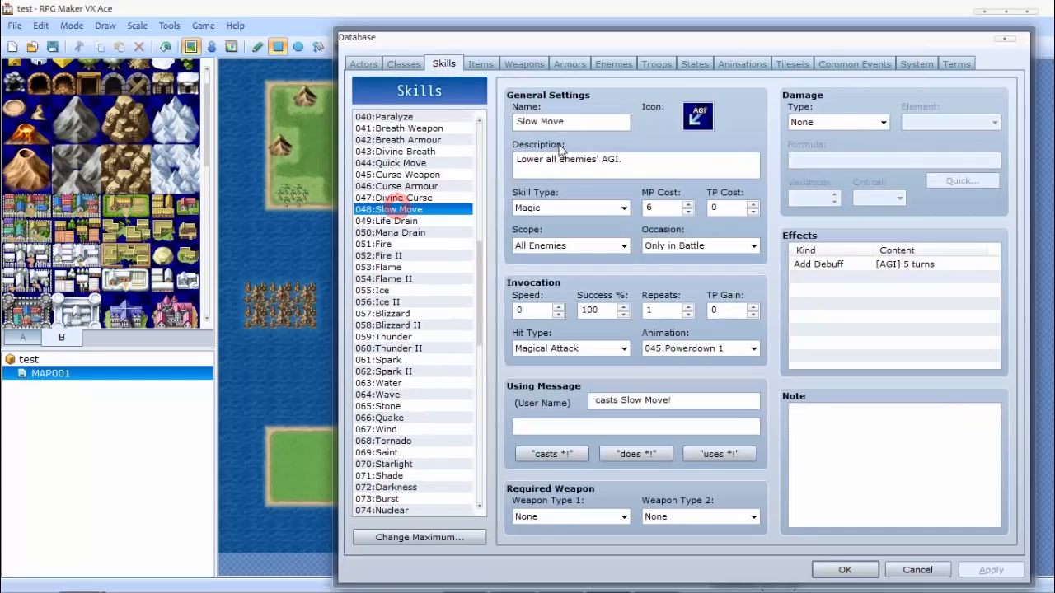
double_click(574, 121)
left_click(600, 159)
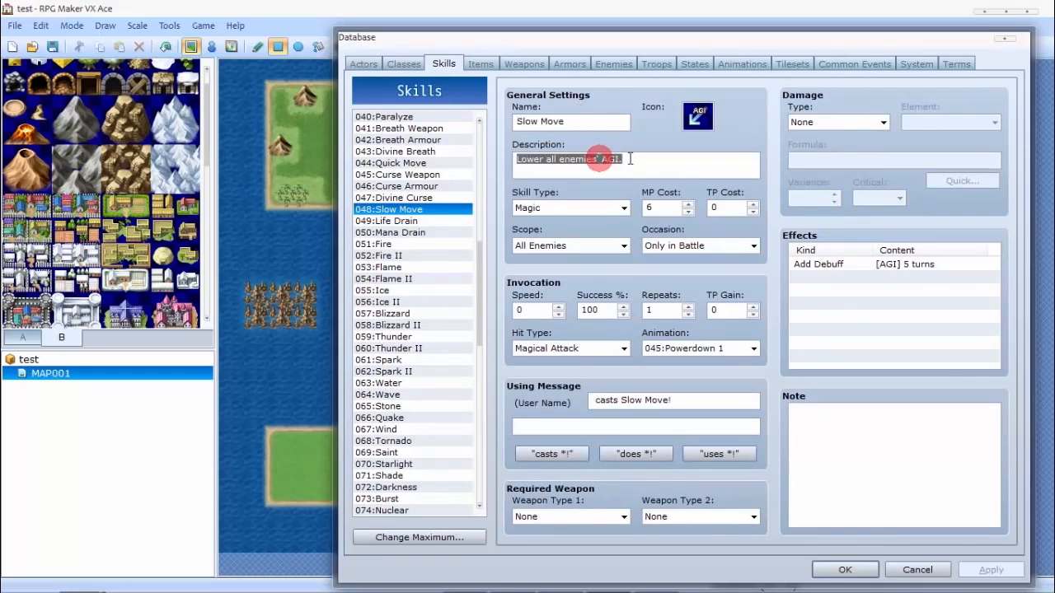
left_click(645, 158)
Examine the third, fourth and ninth entries among the database's items.
left_click(481, 63)
left_click(373, 140)
left_click(387, 152)
left_click(379, 209)
Raise the maximum number of weapons to 65 and check the added empty entries 061 and 065.
left_click(514, 64)
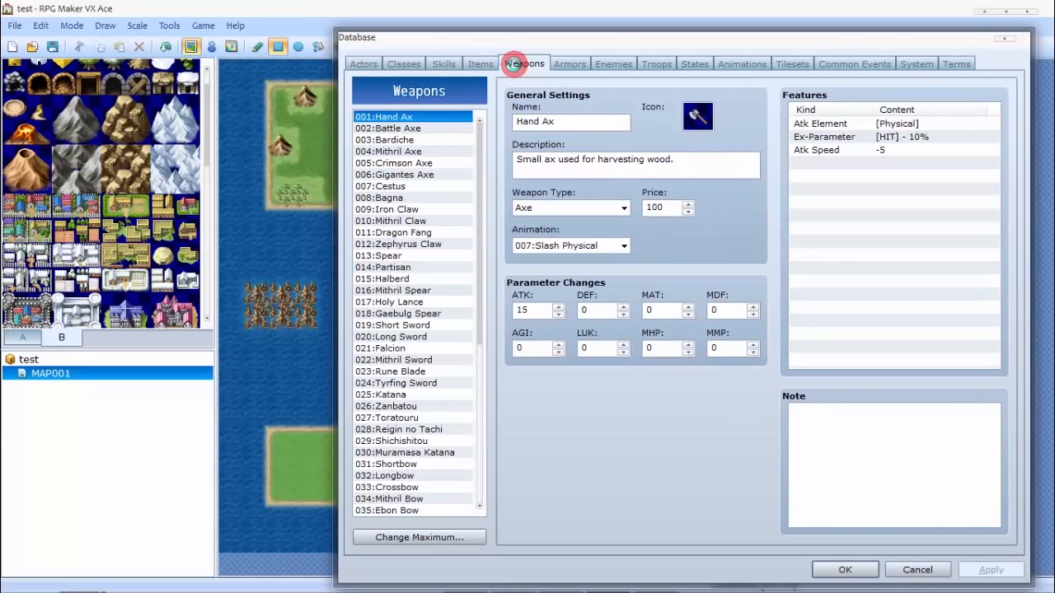
left_click_drag(479, 150, 485, 322)
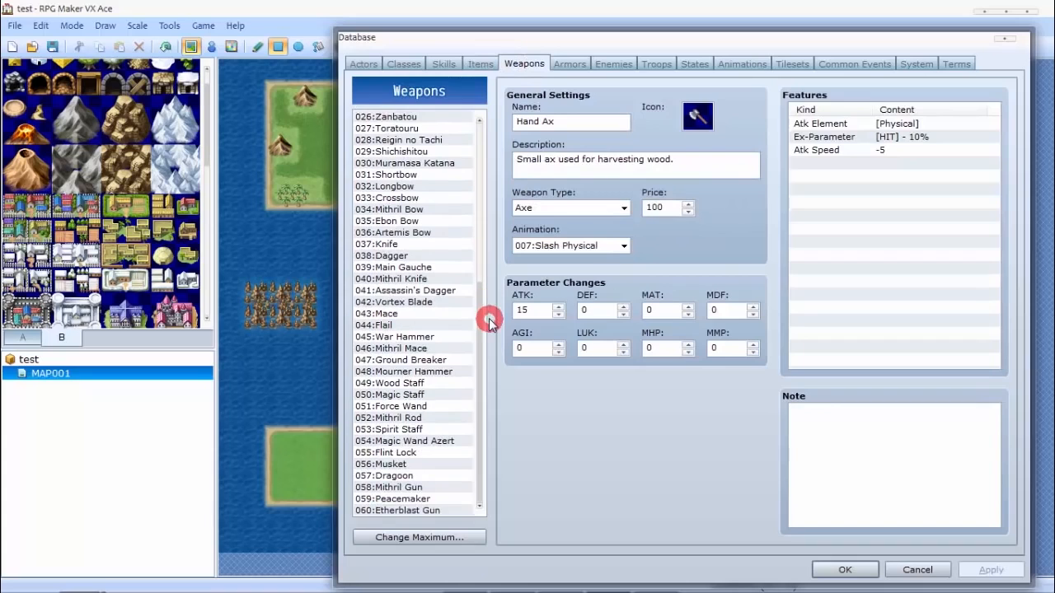
left_click(430, 510)
left_click(425, 536)
left_click(398, 543)
left_click(399, 544)
left_click(399, 544)
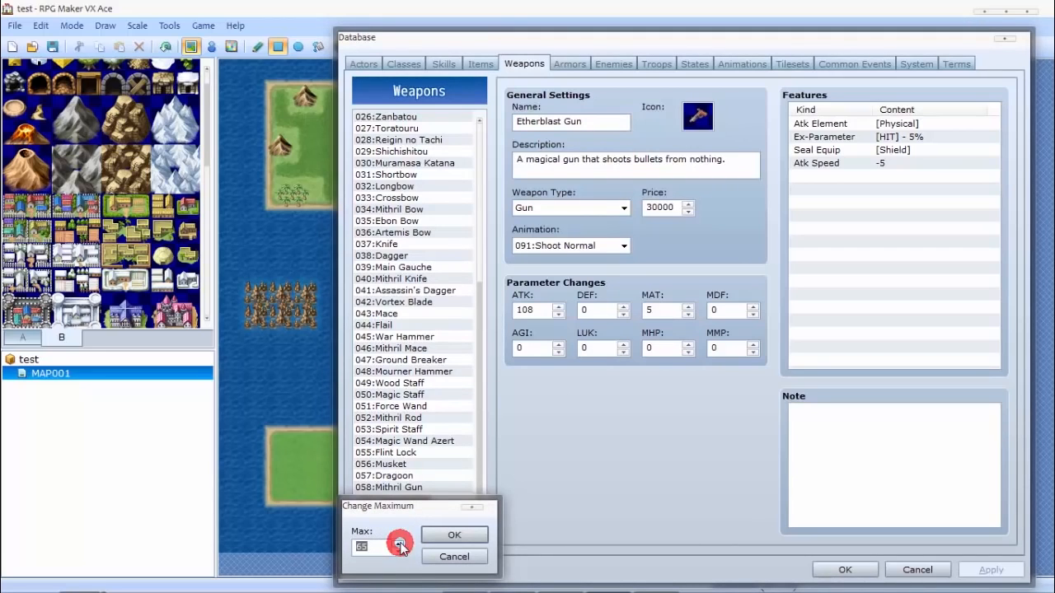
left_click(453, 536)
left_click_drag(479, 434, 480, 486)
left_click(406, 465)
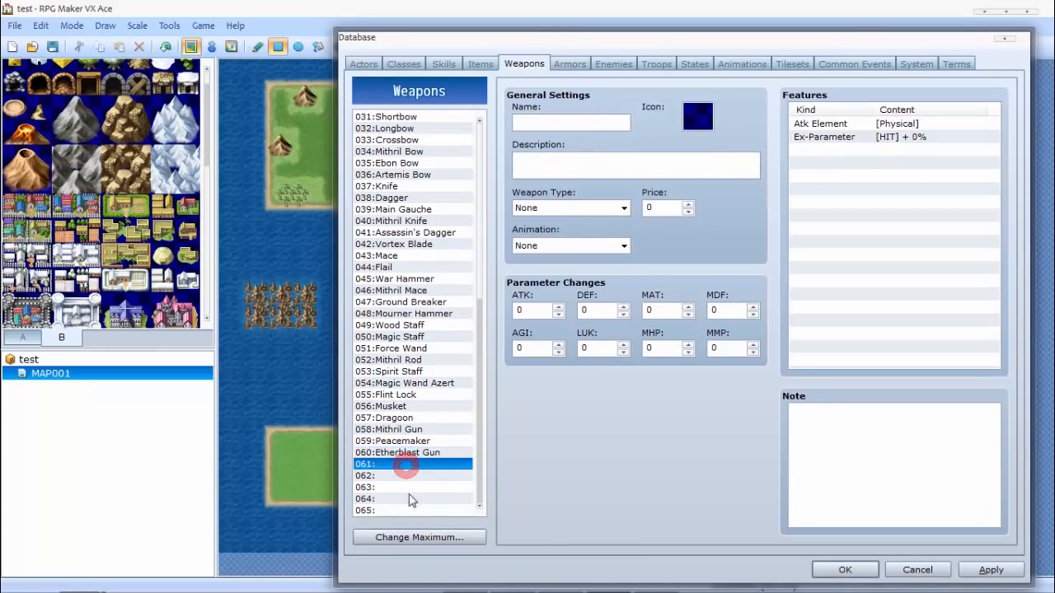
left_click(412, 510)
Look through the armors, and examine the enemies Demon God, Sahagin, Imp and Man-Eating Plant.
left_click(570, 64)
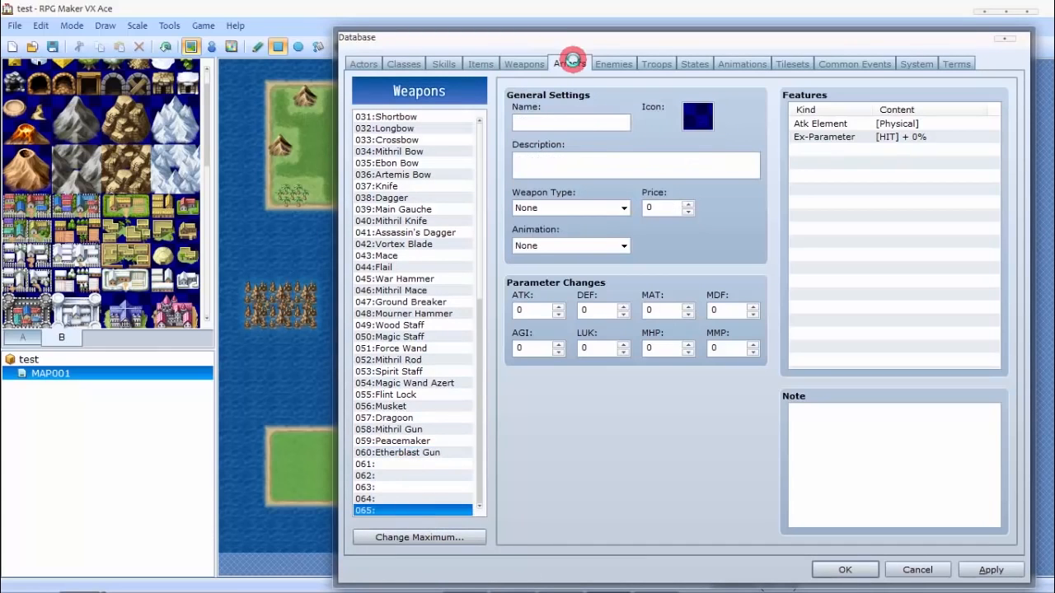
scroll(412, 385, "down", 5)
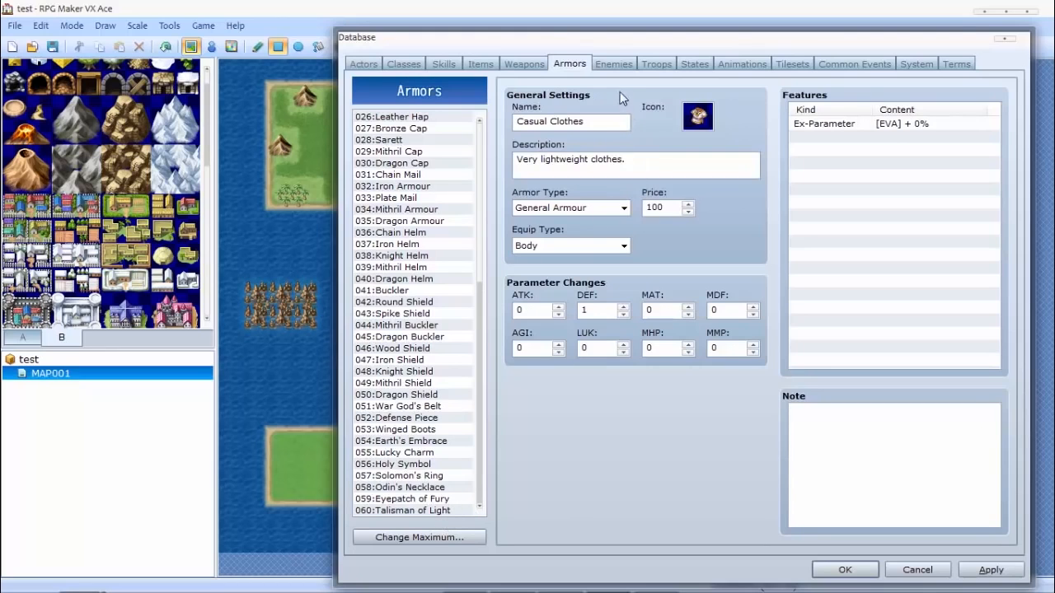
left_click(614, 64)
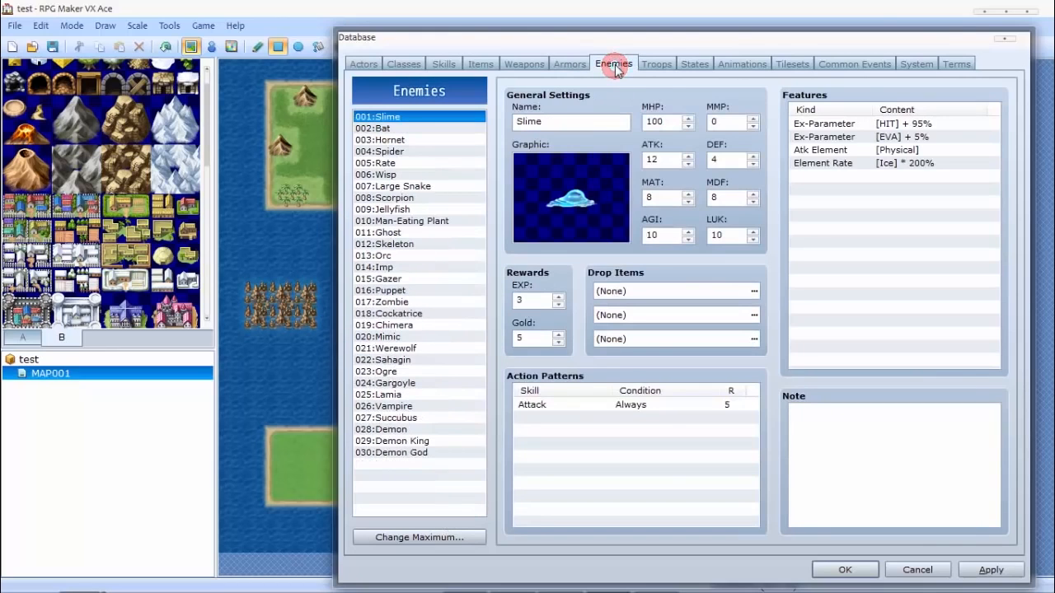
left_click(395, 452)
left_click(393, 360)
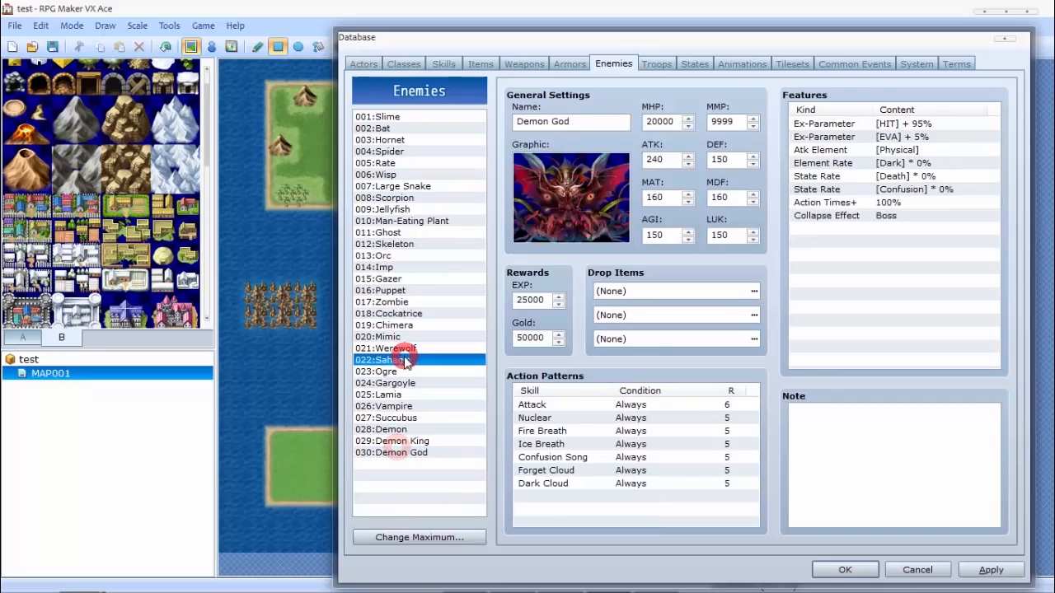
left_click(394, 267)
left_click(401, 221)
Compare the enemy line-ups of the Bat*2, Wisp*3 and Jellyfish*2 troops.
left_click(656, 64)
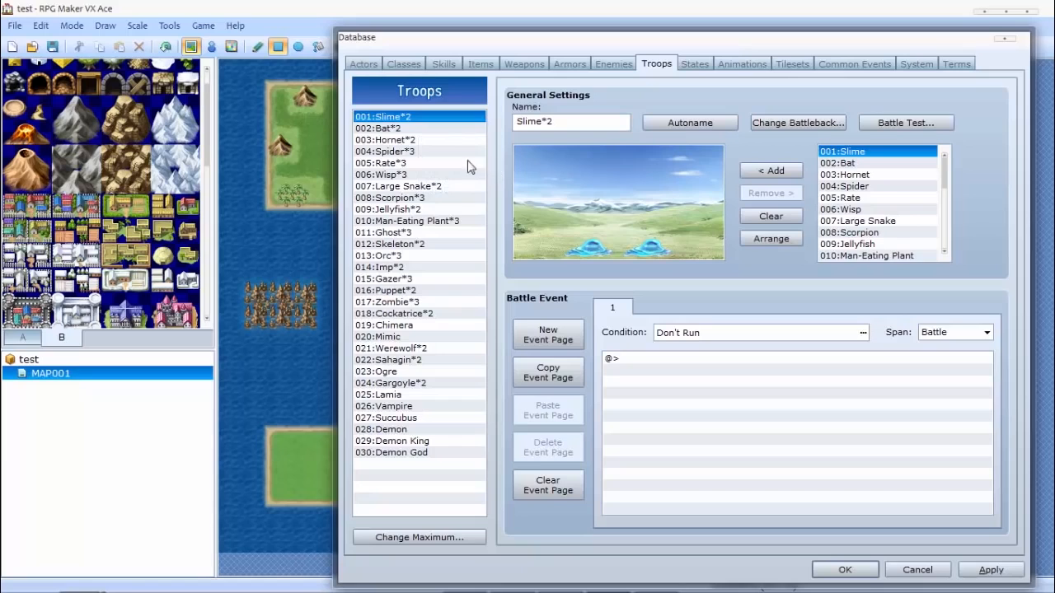
left_click(381, 129)
left_click(381, 173)
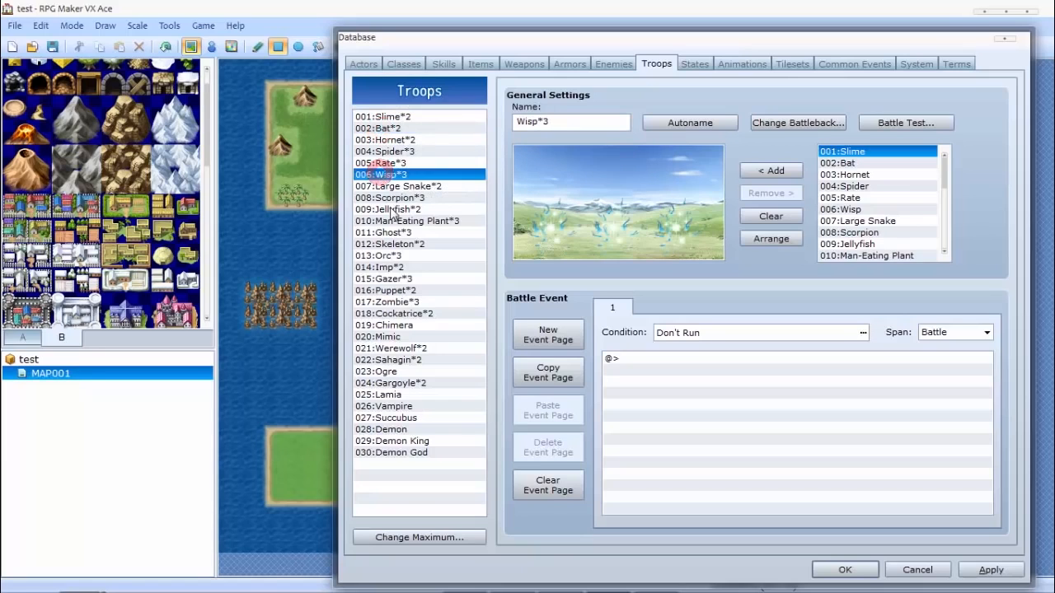
left_click(390, 208)
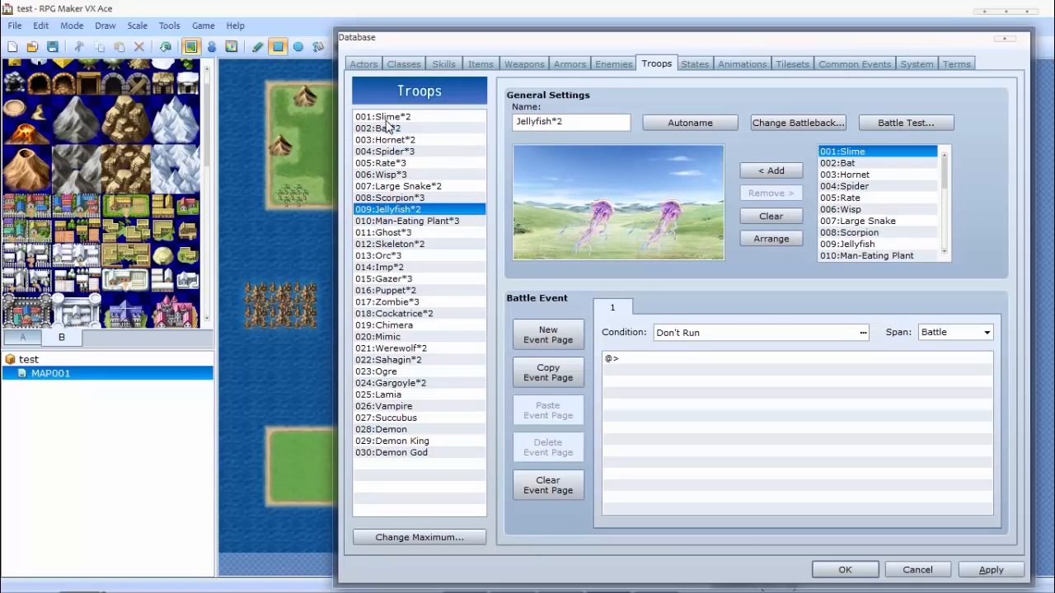
Add a Bat to the Slime*2 troop and place it centrally above the two slimes.
left_click(386, 117)
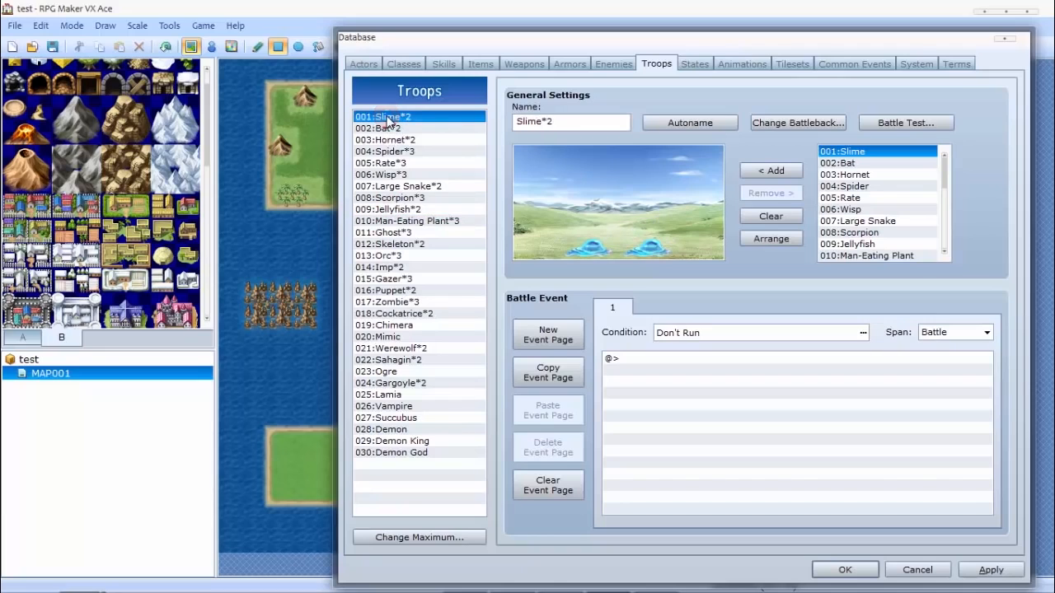
left_click(844, 164)
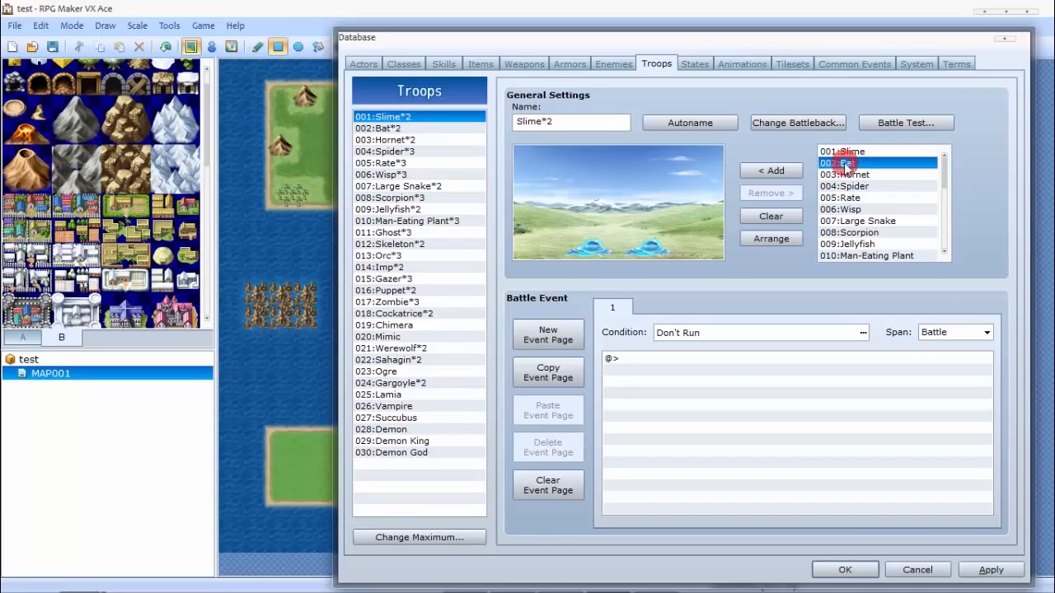
left_click(771, 171)
left_click_drag(688, 212, 593, 227)
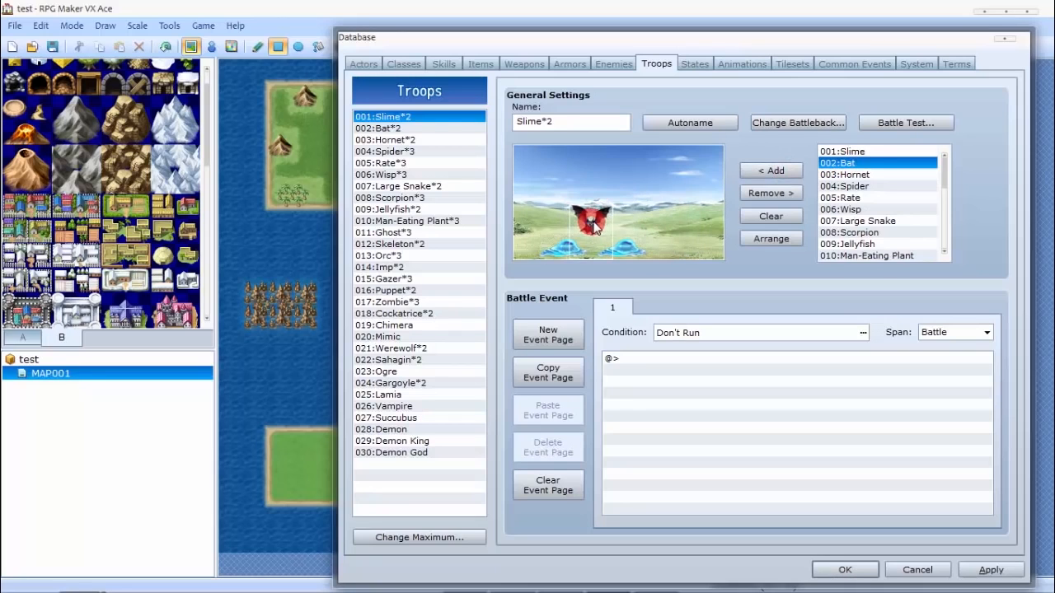
Examine the restrictions, removal conditions and messages of states such as Confusion, Hide, Stun, Guard, Sleep and Paralysis.
left_click(695, 65)
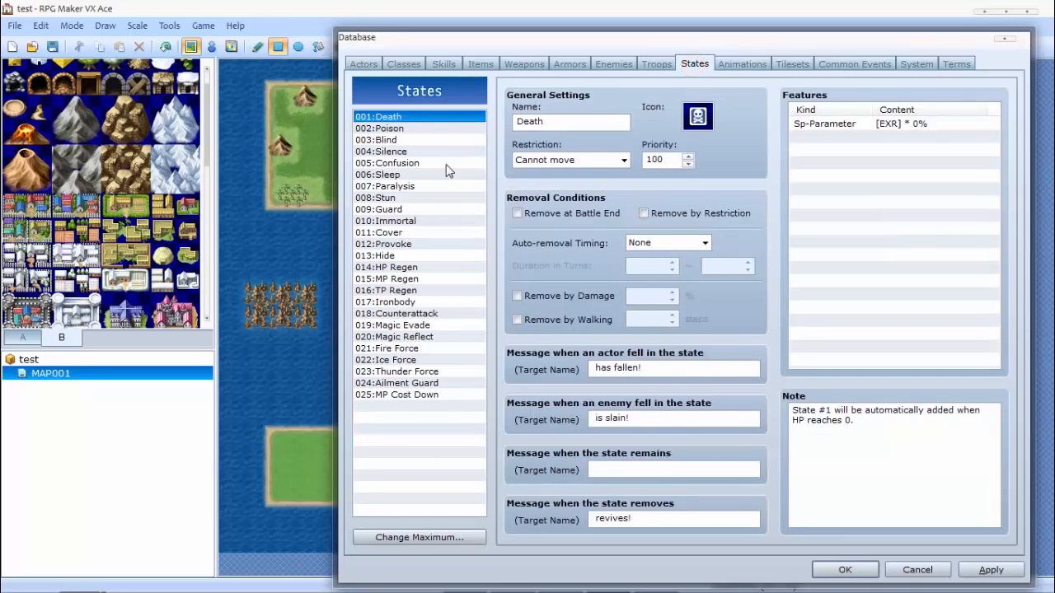
left_click(401, 163)
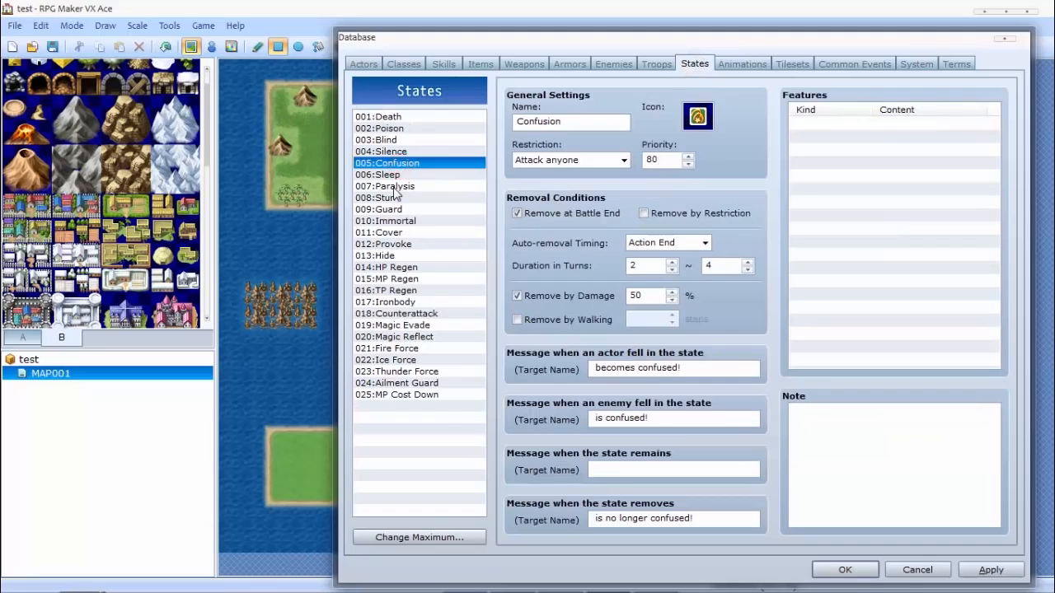
left_click(387, 210)
left_click(384, 255)
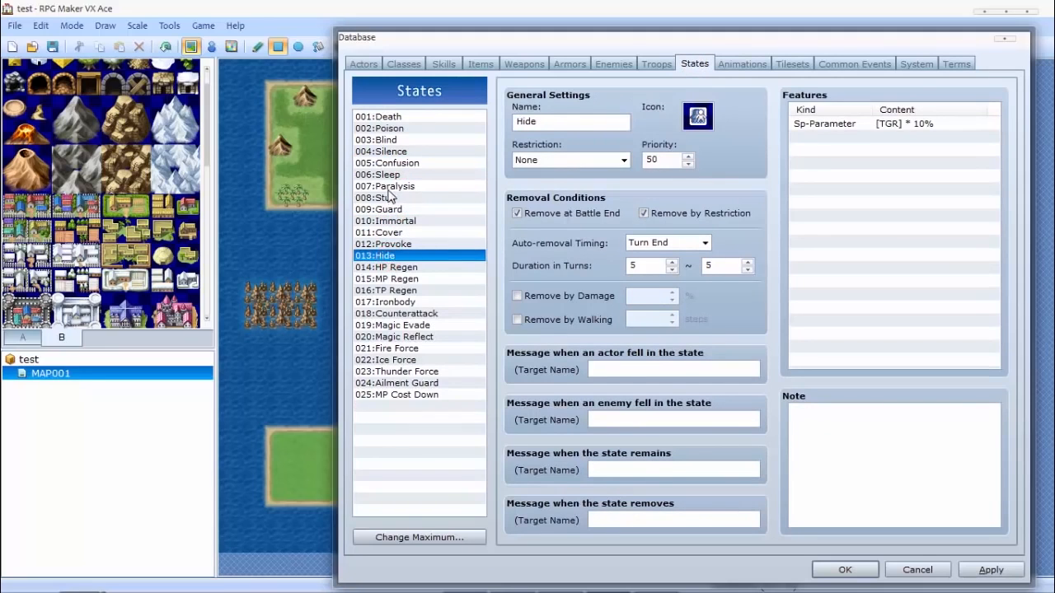
left_click(388, 188)
left_click(386, 198)
left_click(387, 210)
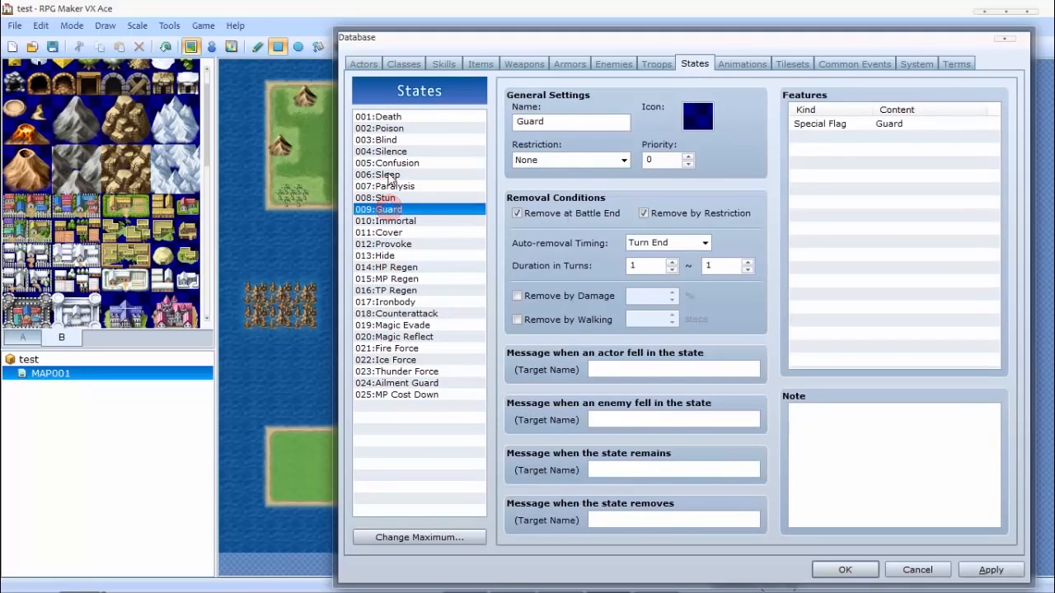
left_click(401, 173)
left_click(402, 186)
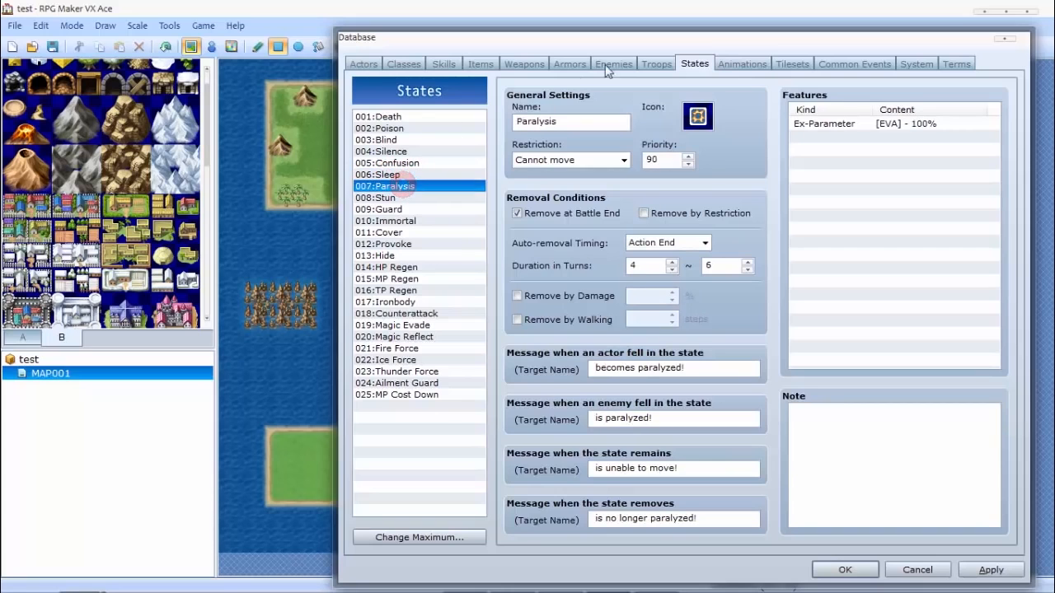
Examine the graphics, frames and sound timing of battle animations such as Hit Physical, Slash Special 2 and Pierce Fire.
left_click(738, 63)
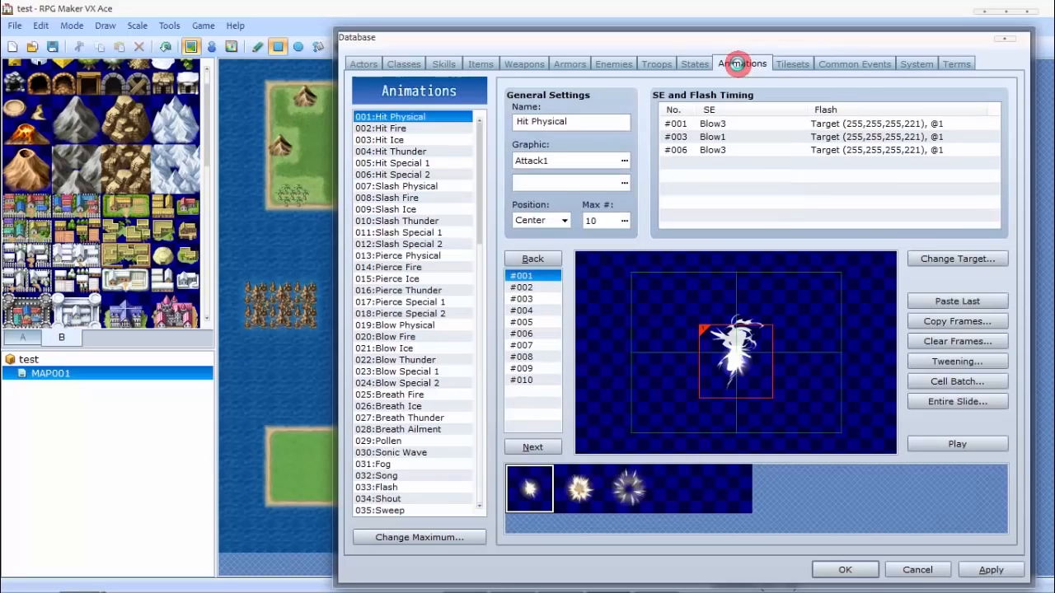
left_click(406, 188)
left_click(406, 246)
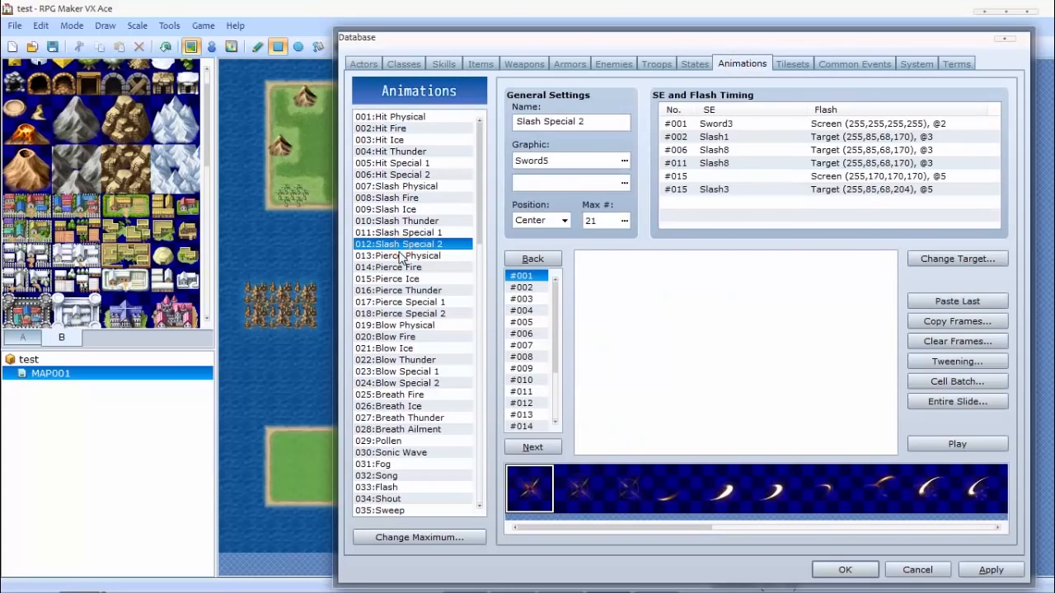
left_click(393, 268)
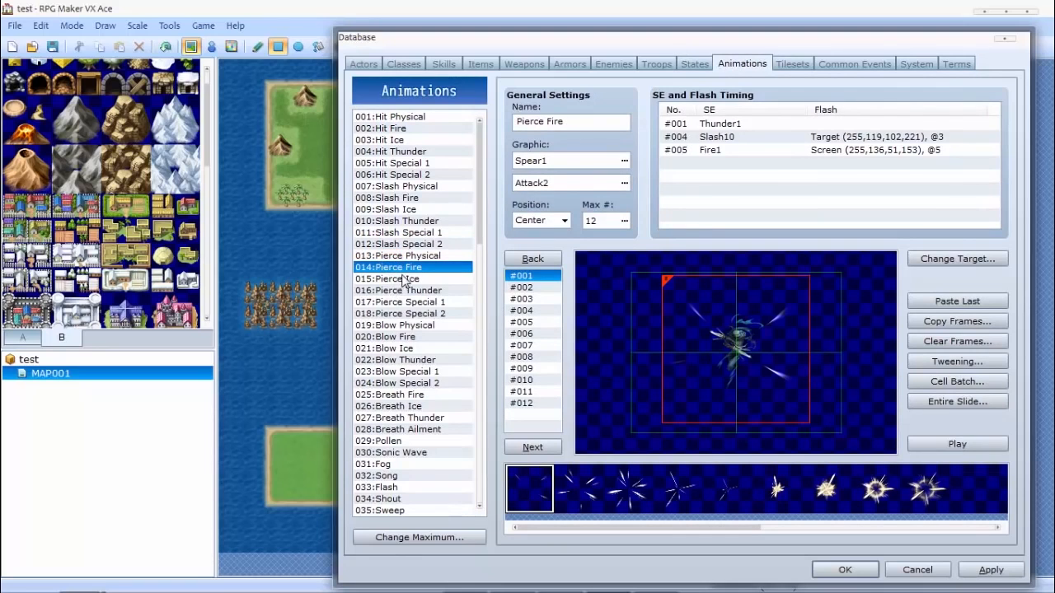
left_click(410, 117)
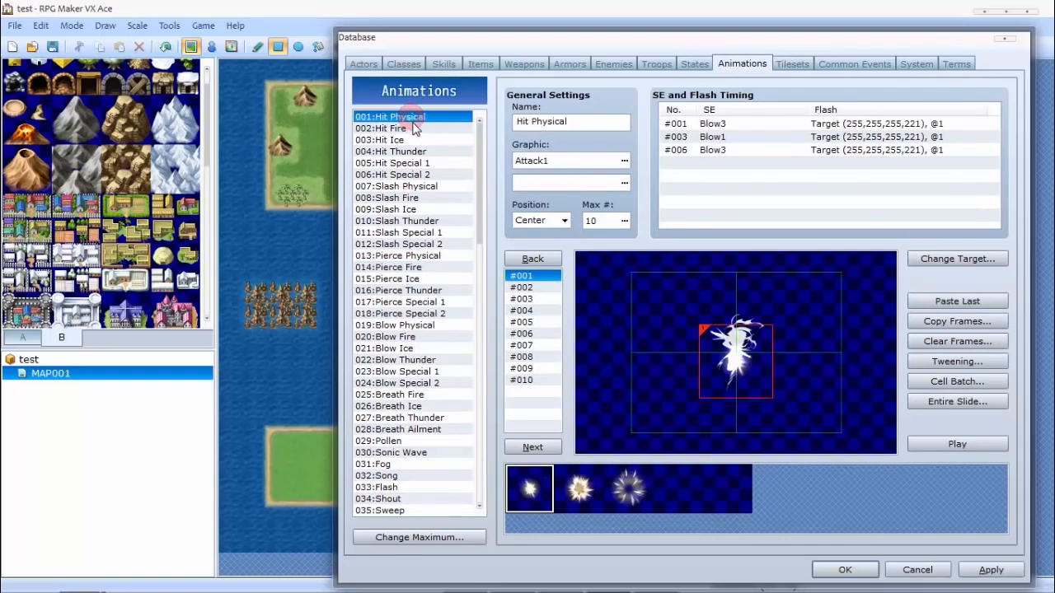
Compare the modes, graphics and tiles of the Field, Exterior, Interior and Dungeon tilesets.
left_click(793, 65)
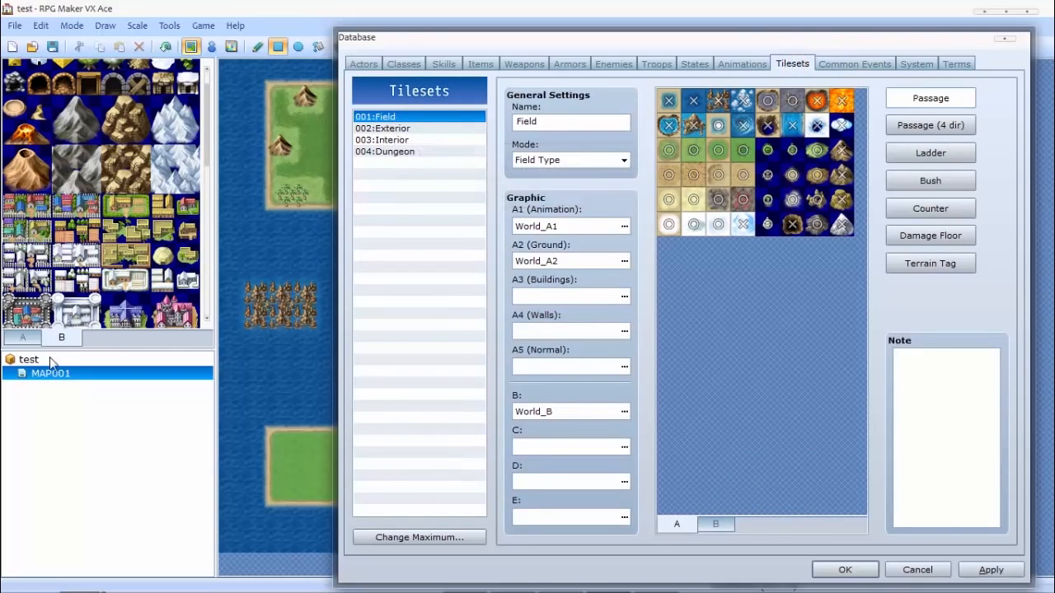
left_click(395, 130)
left_click(391, 140)
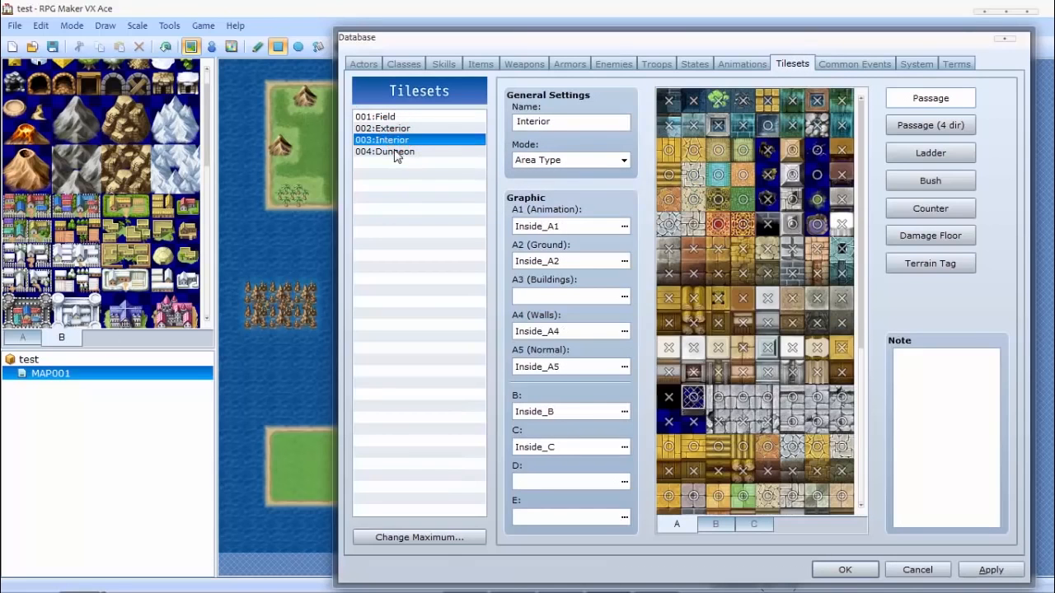
left_click(395, 153)
left_click(380, 116)
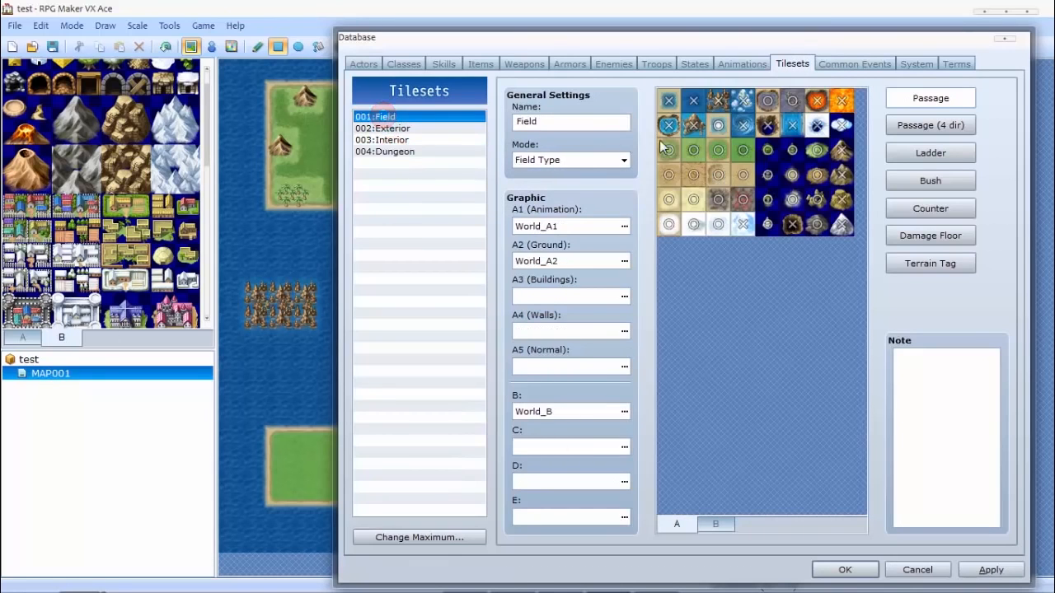
Examine the passage settings of the Field and Exterior tiles and the mode options of the Field tileset.
left_click(669, 100)
left_click(694, 101)
left_click(702, 104)
left_click(536, 160)
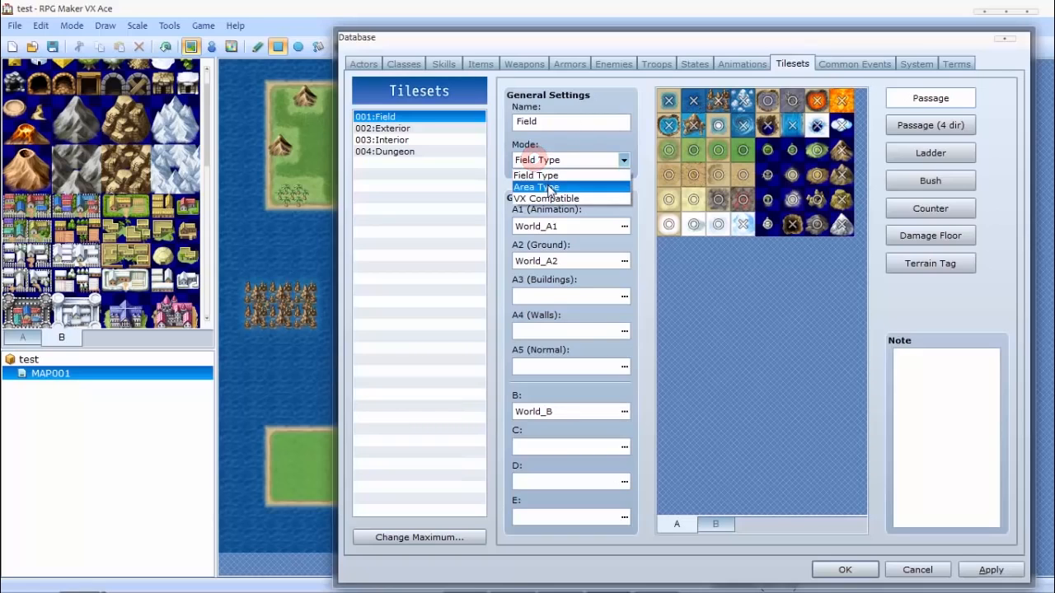
left_click(391, 134)
left_click(383, 132)
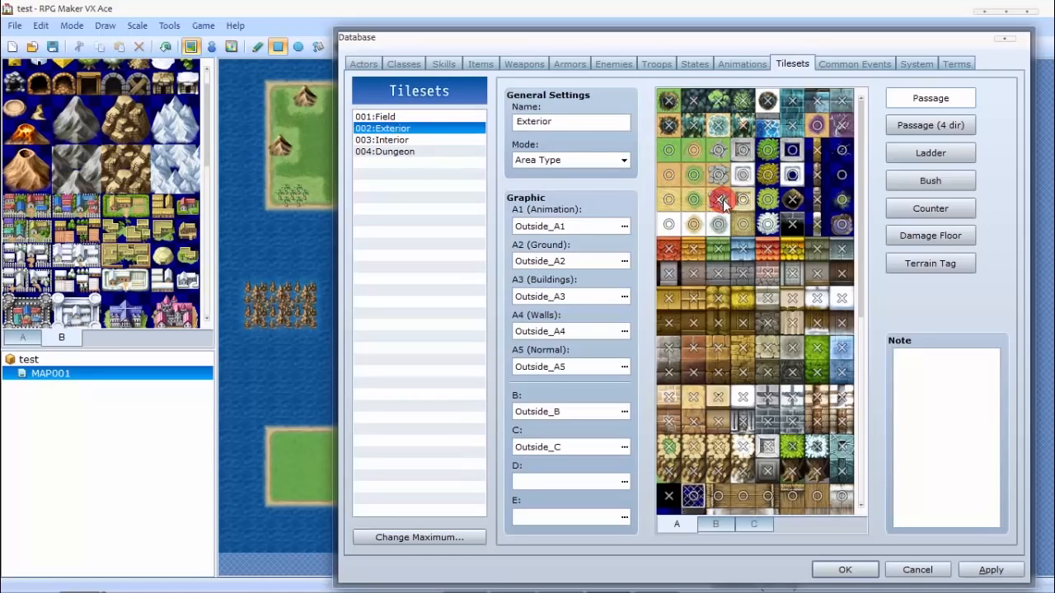
scroll(723, 235, "down", 2)
scroll(723, 232, "down", 2)
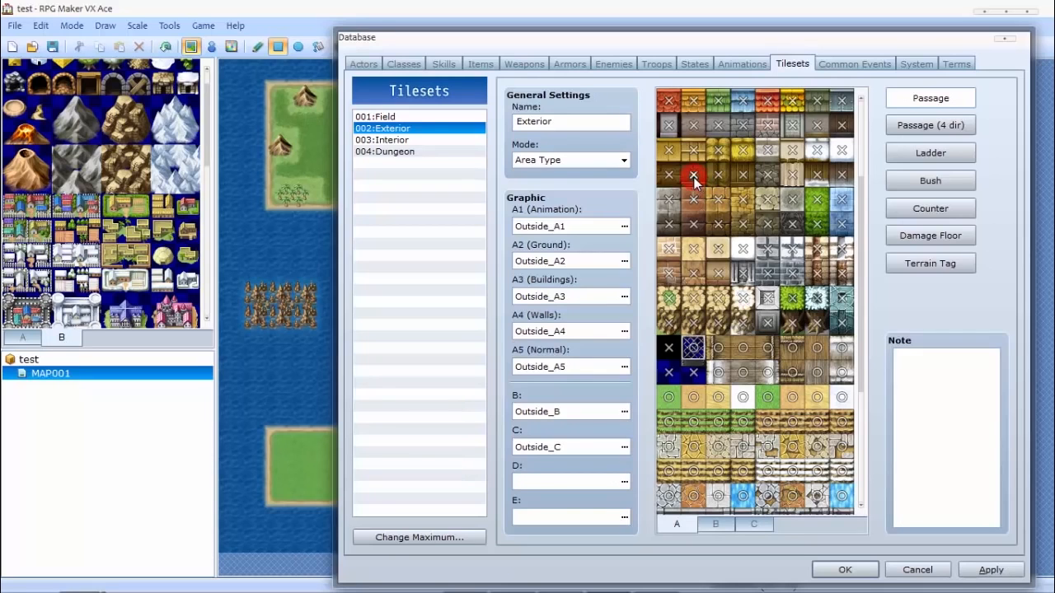
scroll(693, 178, "up", 3)
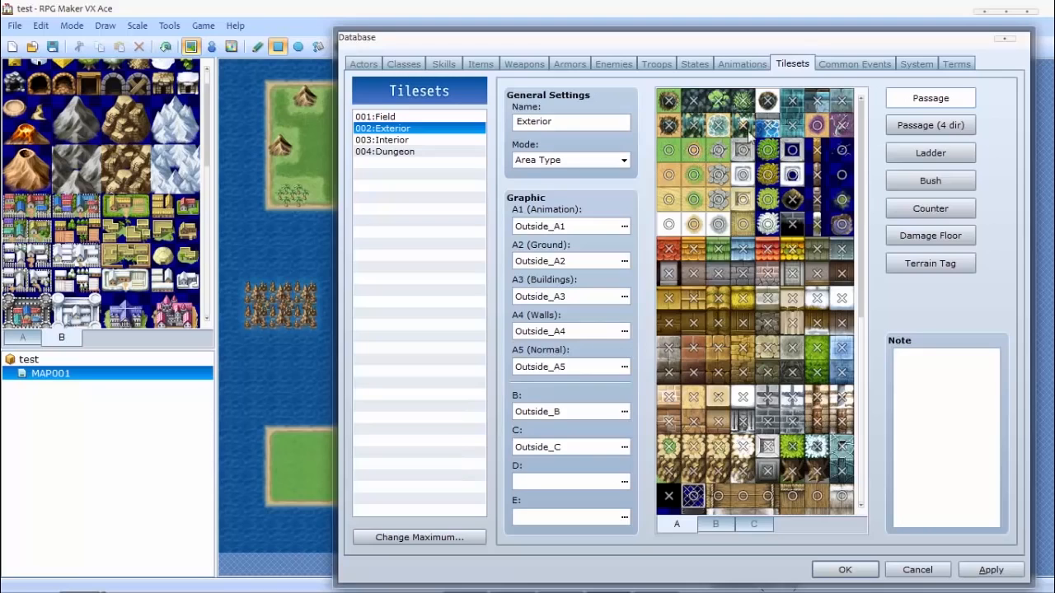
Look at the name, trigger and contents settings of common events 001 and 002.
left_click(860, 65)
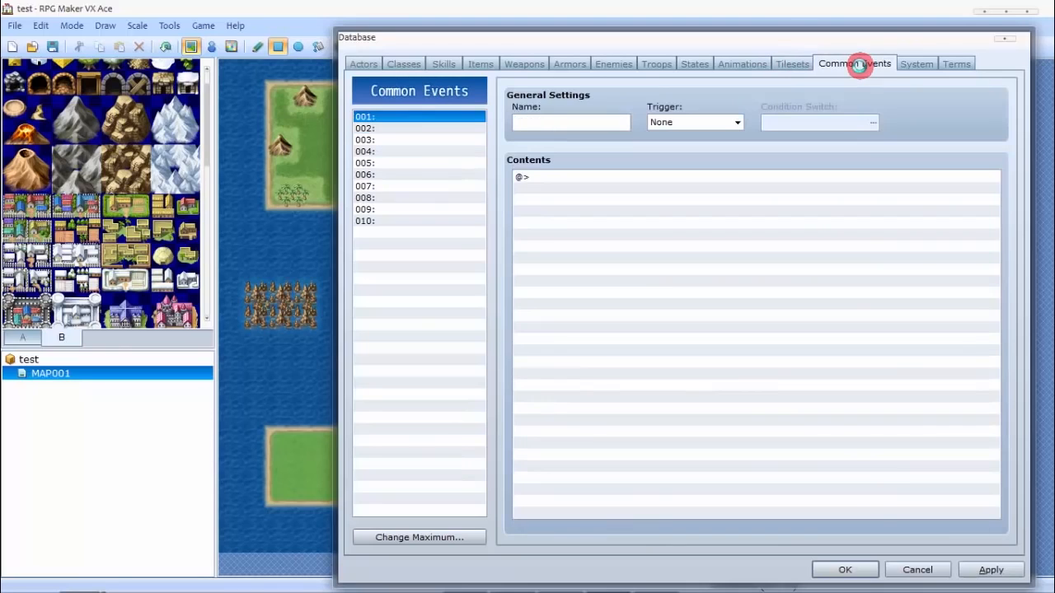
left_click(405, 128)
left_click(406, 116)
Preview the title screen music, lower its volume to about 80%, and set the track to Theme2.
left_click(919, 60)
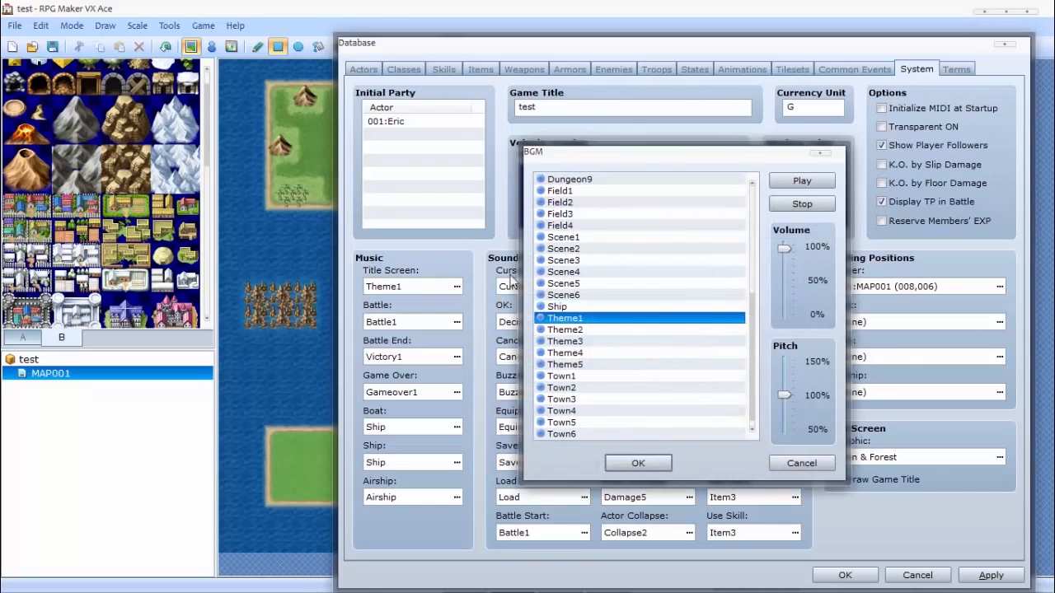
left_click(802, 180)
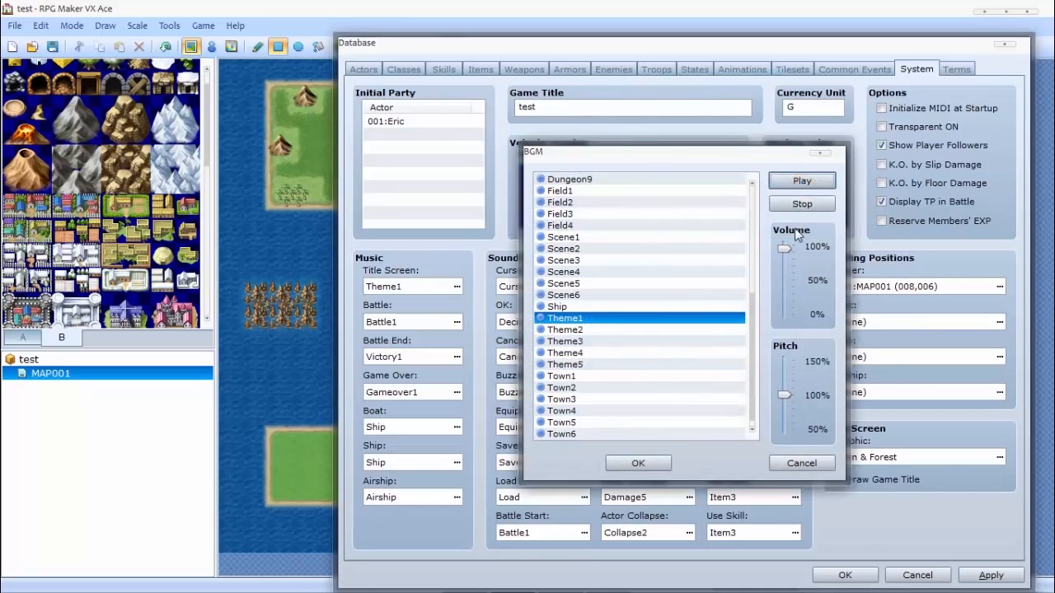
left_click_drag(785, 246, 785, 263)
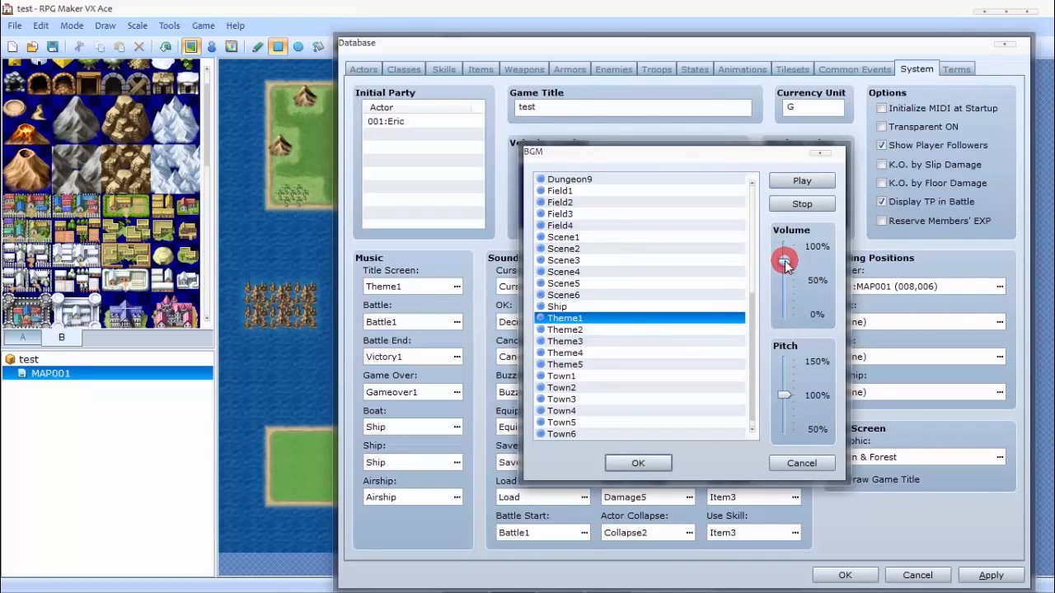
left_click(801, 180)
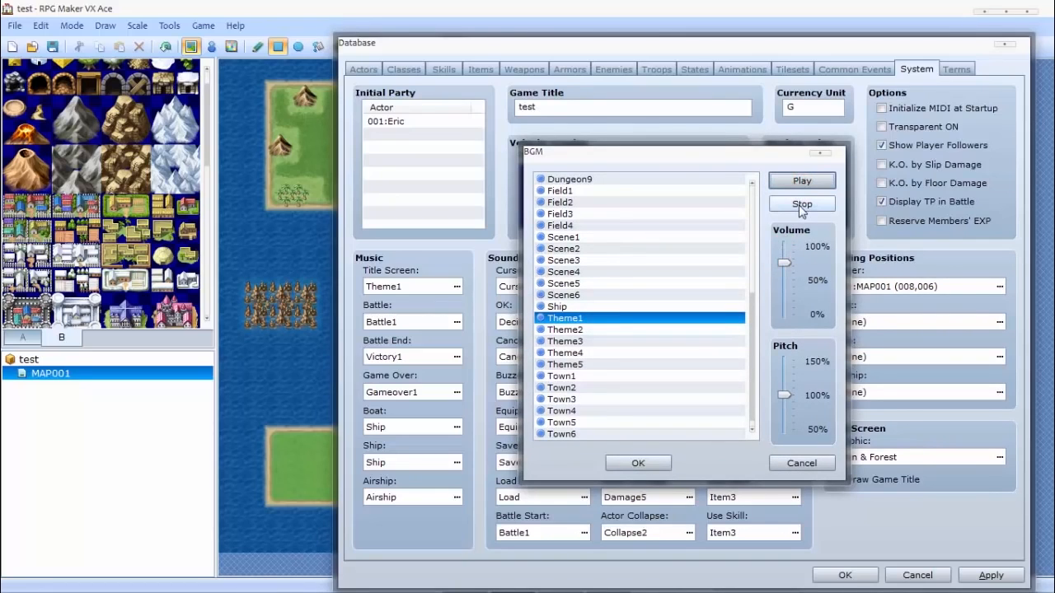
left_click(801, 206)
left_click(563, 333)
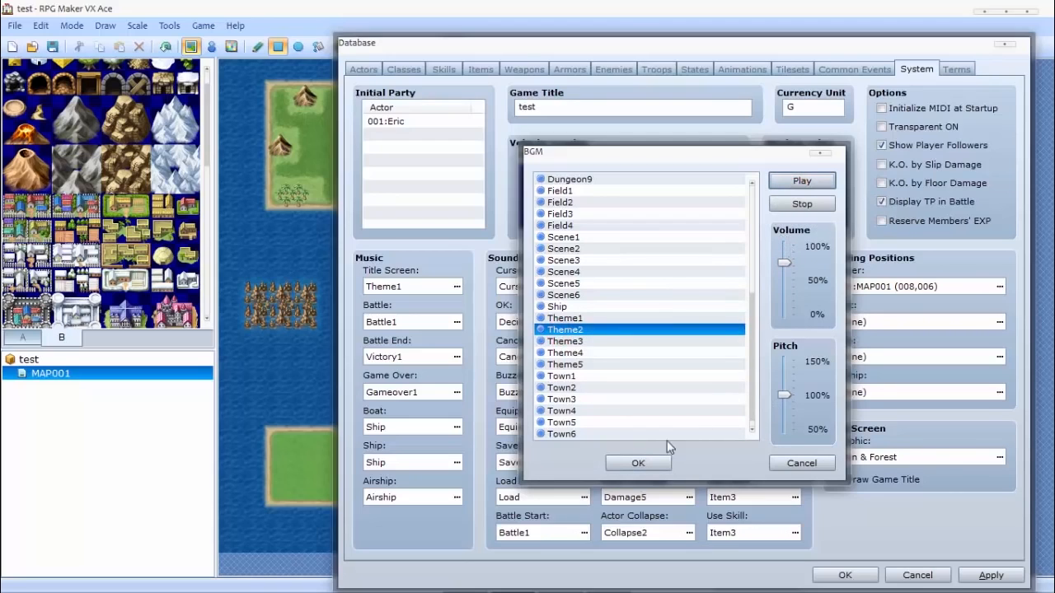
left_click(637, 463)
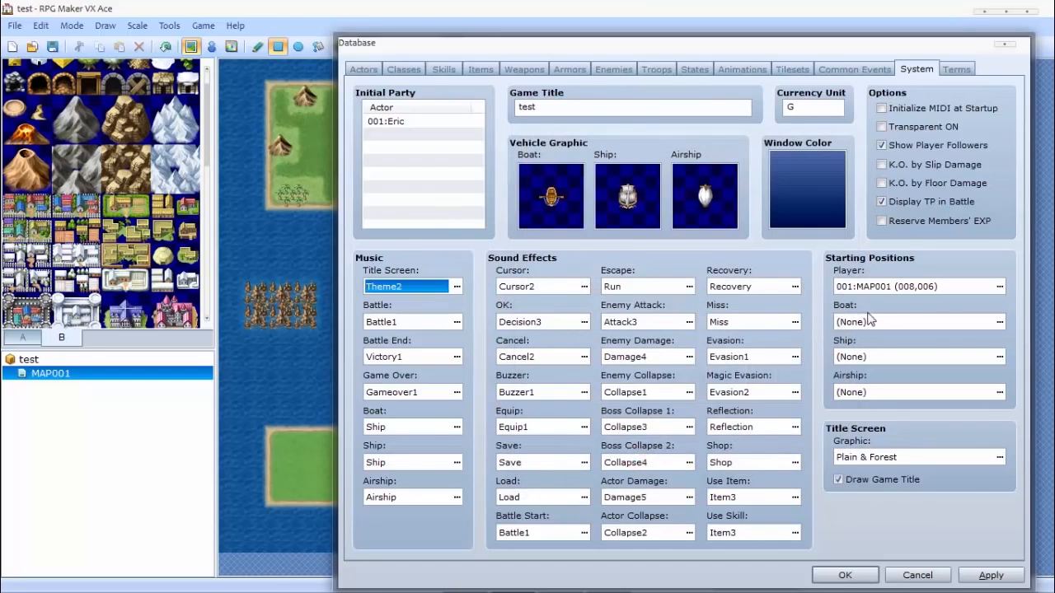
Look over the database terms for elements, weapon and armor types, parameters and commands.
left_click(956, 69)
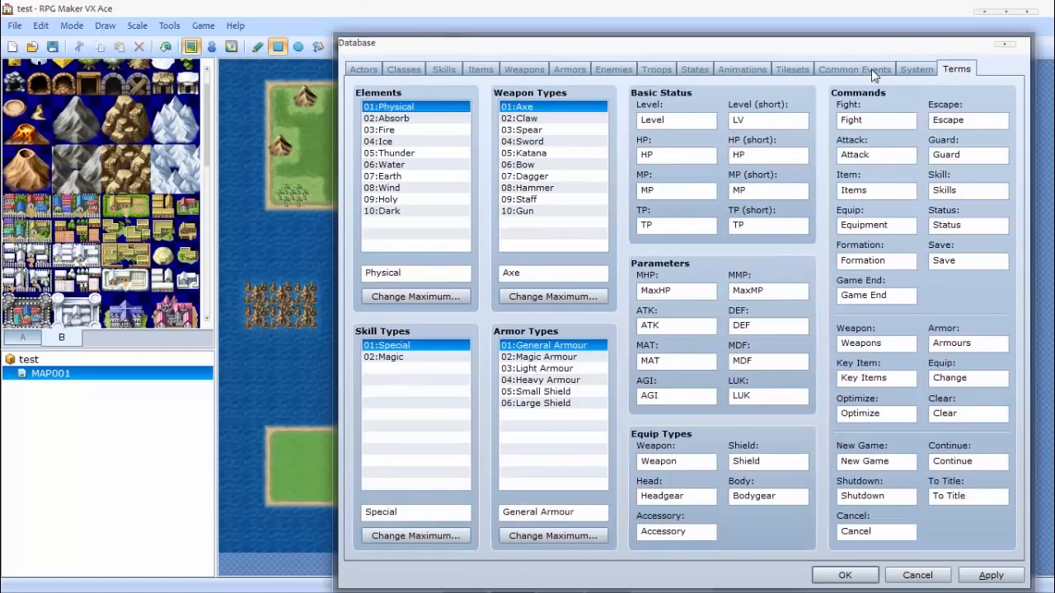
Stop the title screen music preview and accept the database changes.
left_click(914, 69)
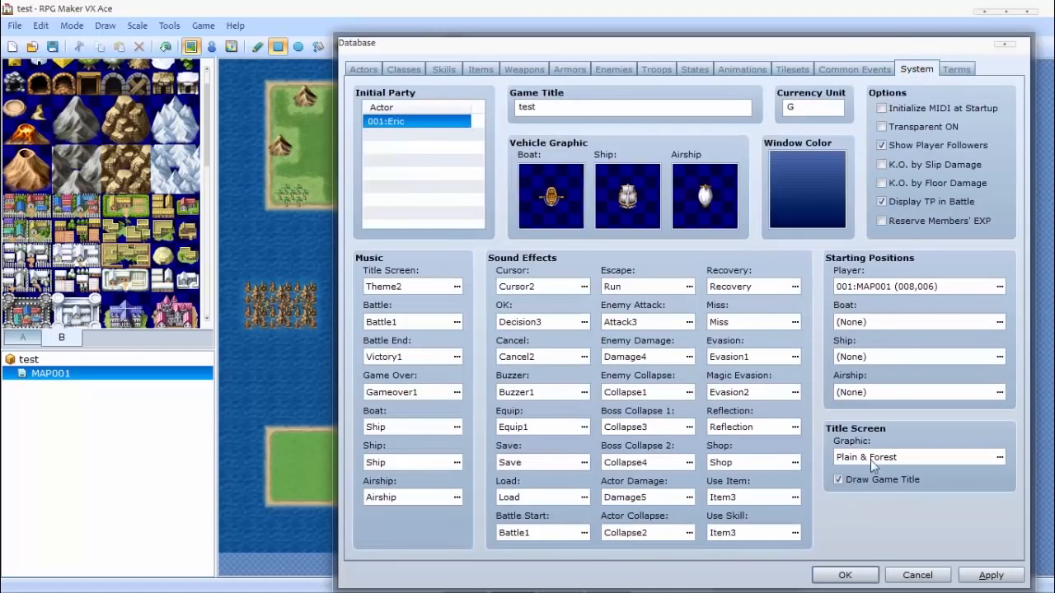
left_click(456, 286)
left_click(798, 204)
left_click(638, 463)
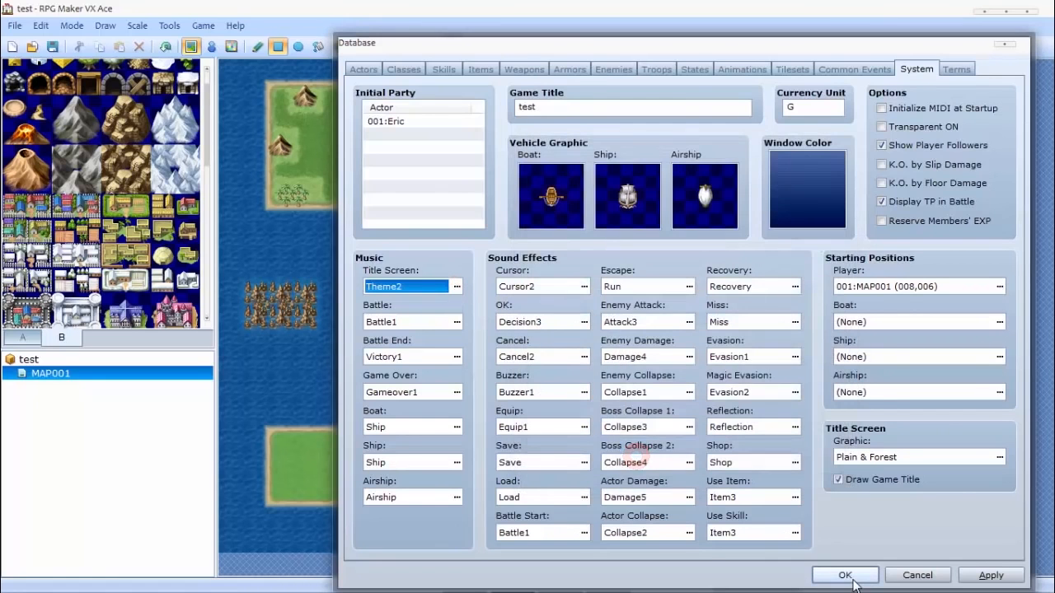
left_click(849, 576)
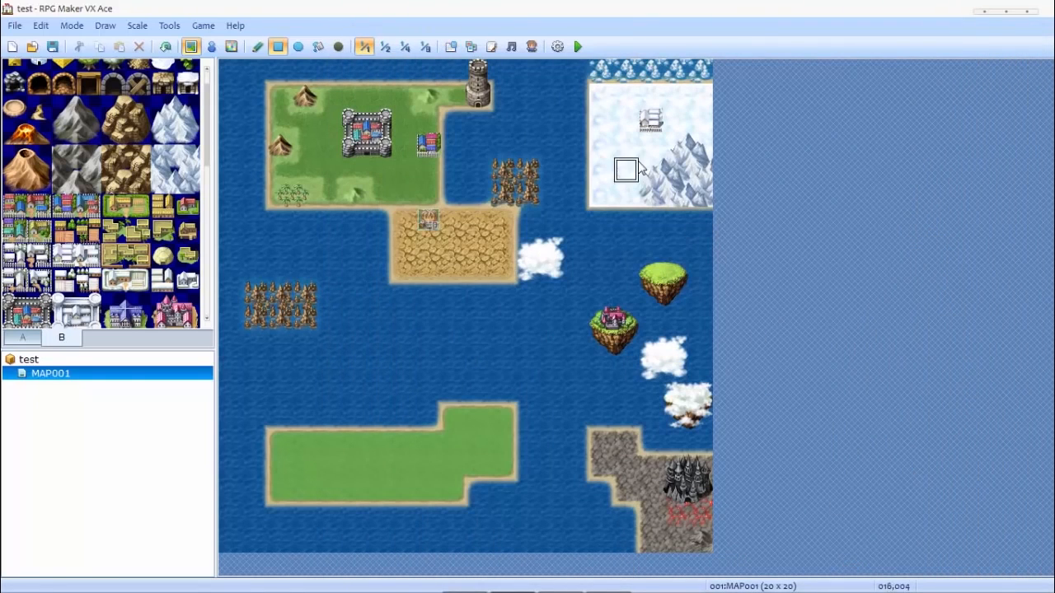
Look through the Resource Manager's graphics folders, including Battlebacks1, Battlebacks2, Battlers, Faces, Parallaxes, Pictures and Titles2.
left_click(472, 47)
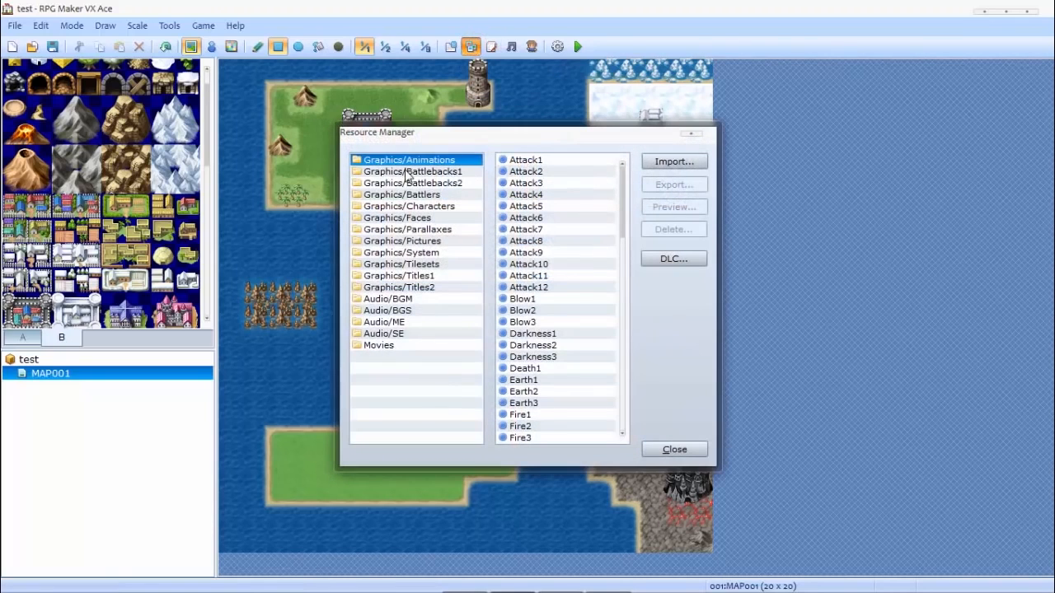
left_click(406, 171)
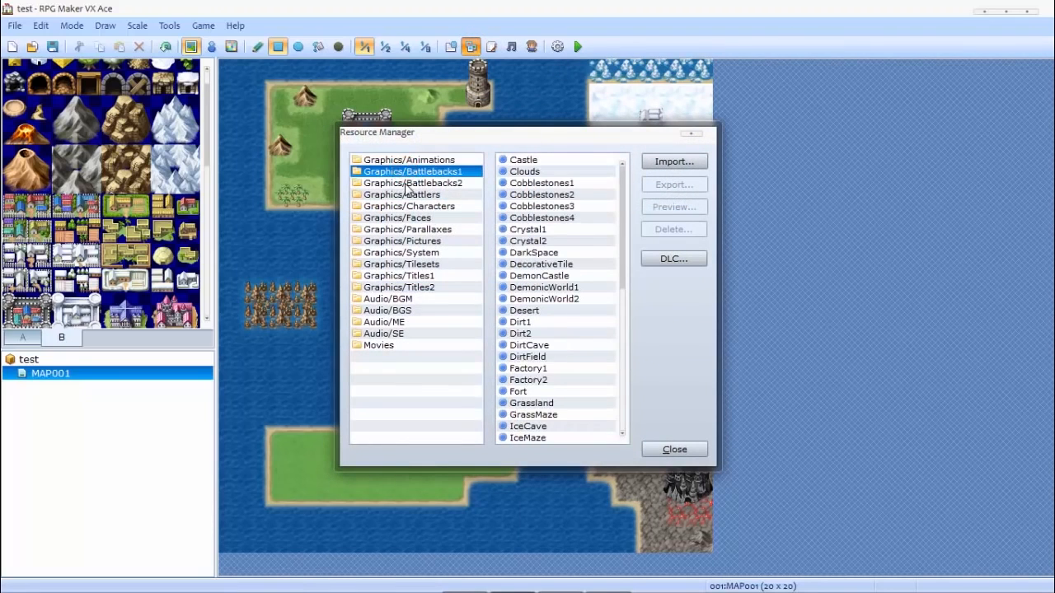
left_click(405, 185)
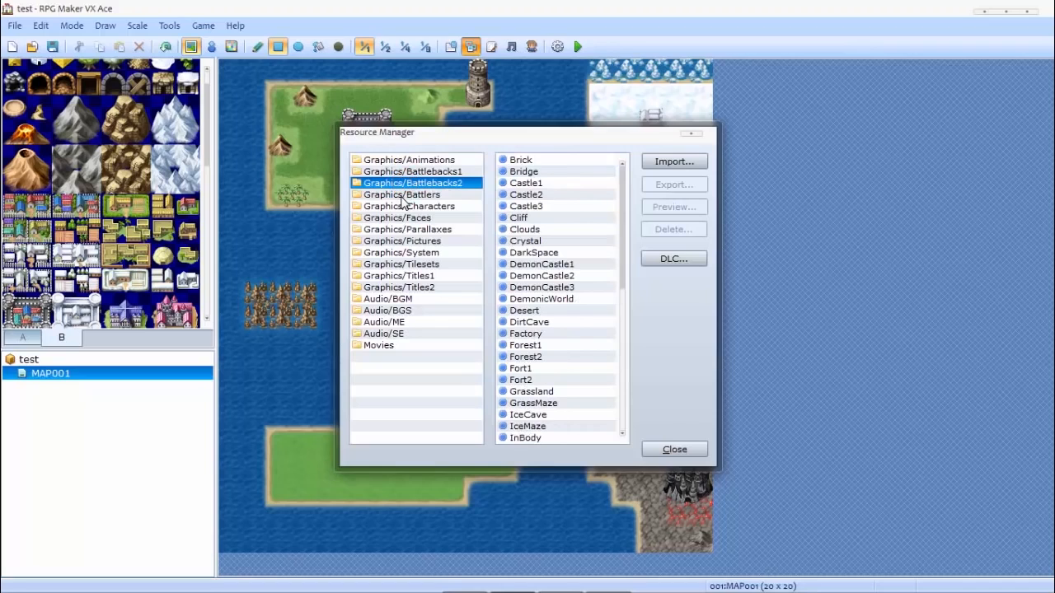
left_click(403, 195)
left_click(405, 218)
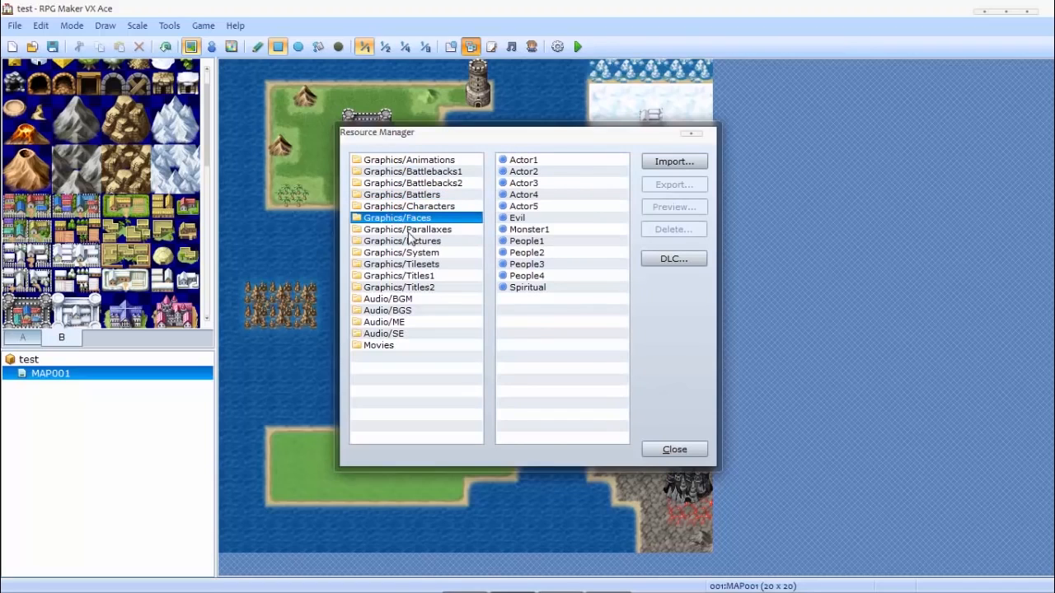
left_click(408, 231)
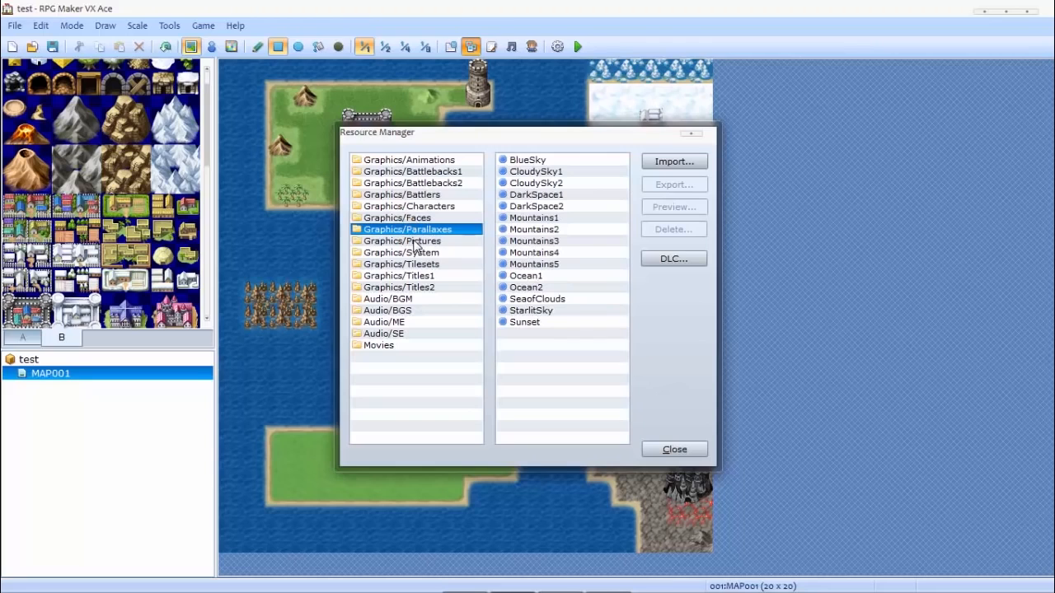
left_click(412, 241)
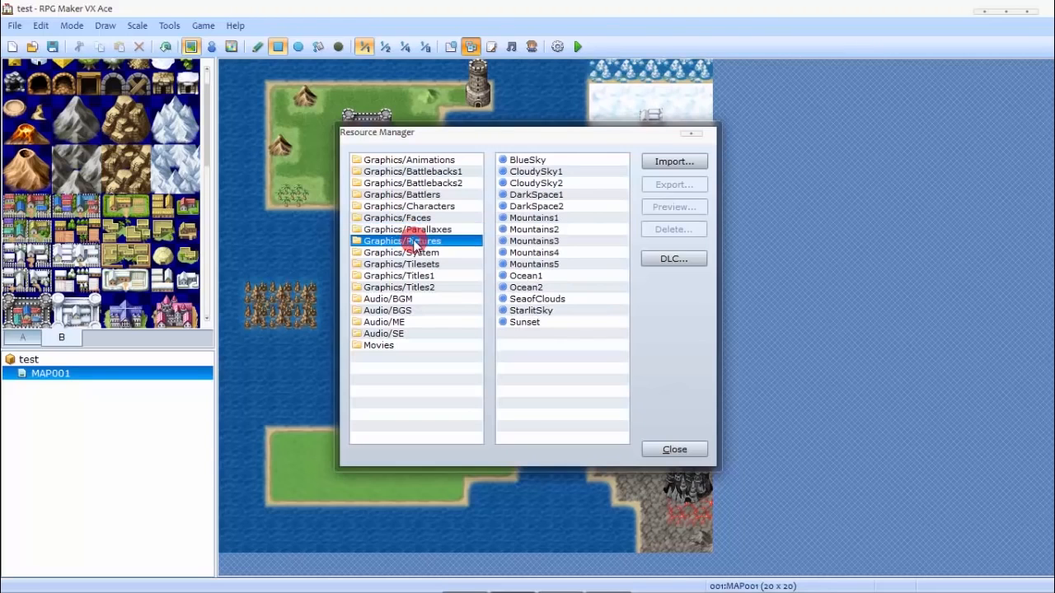
left_click(389, 287)
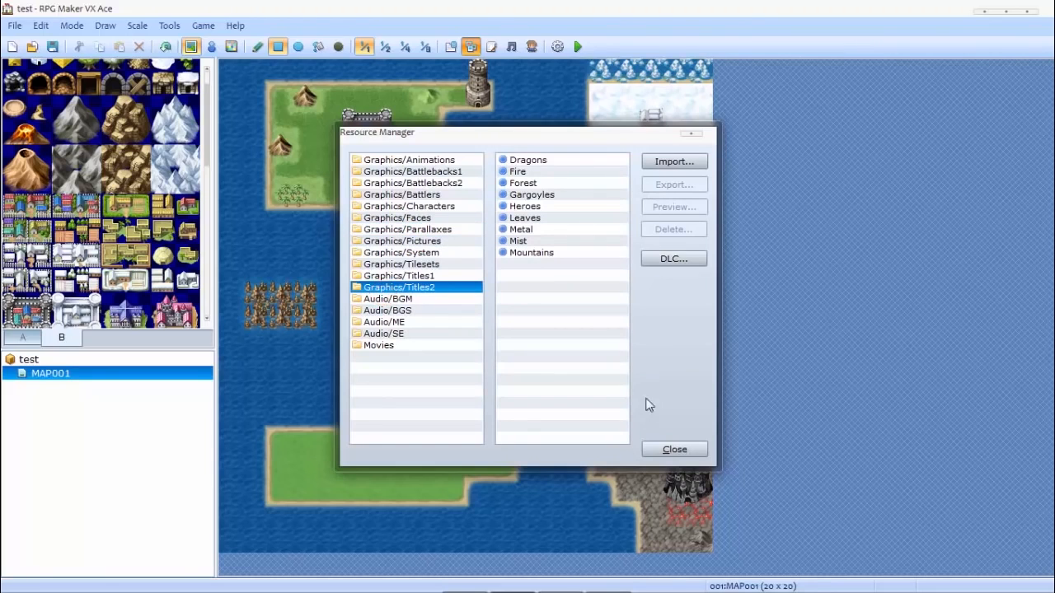
left_click(672, 449)
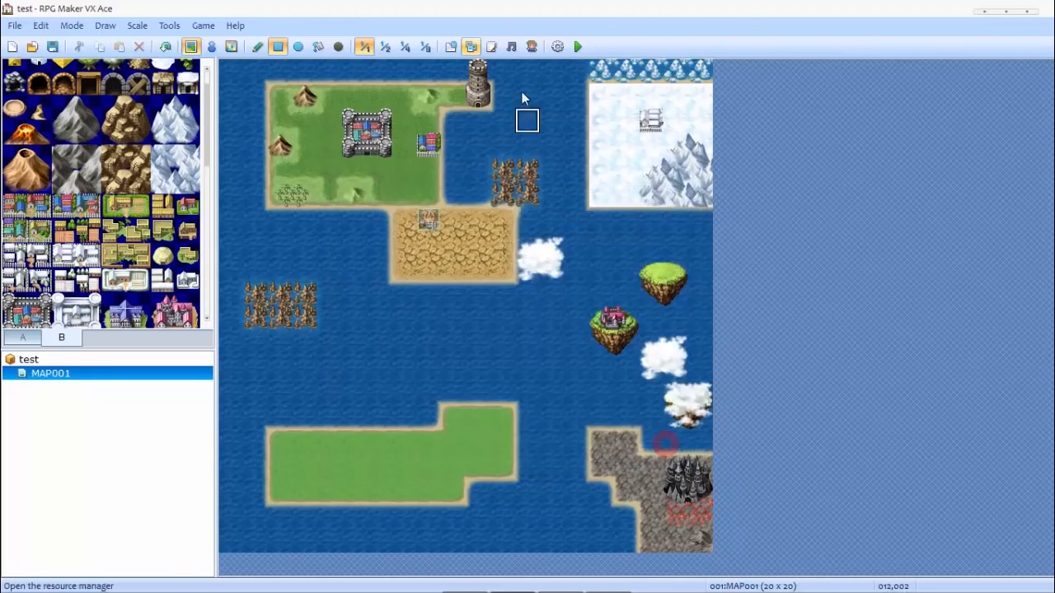
Look through the Script Editor's script list, from Game_System and Game_CommonEvent to the Sprites and Windows sections.
left_click(489, 47)
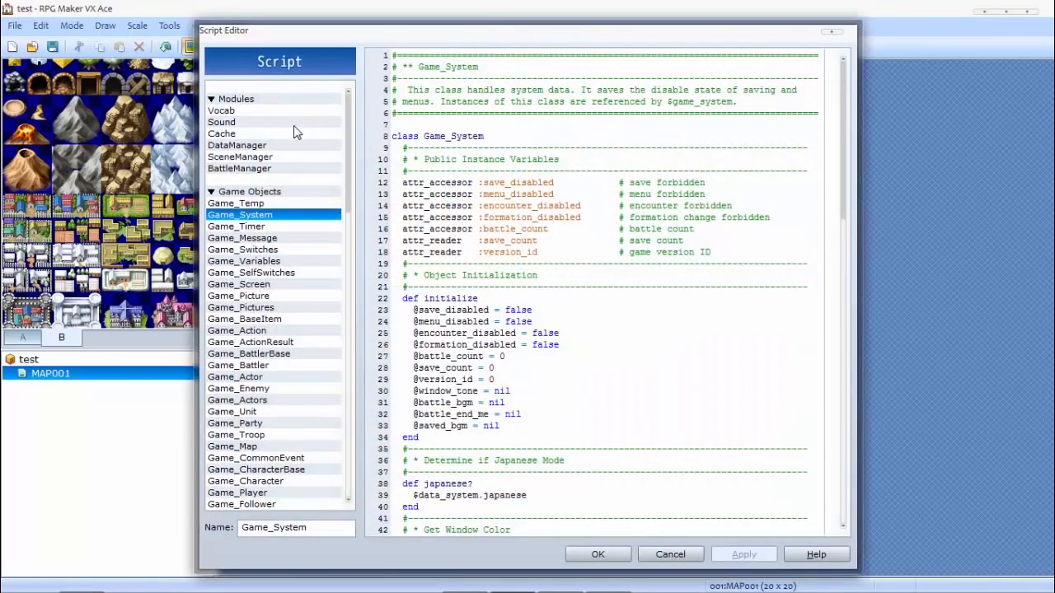
scroll(245, 177, "down", 4)
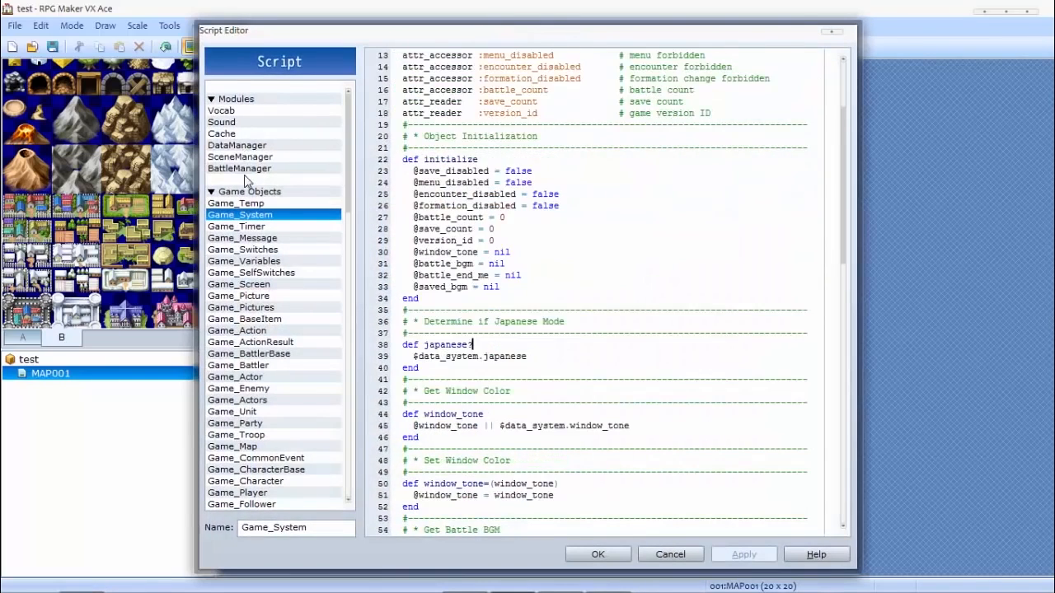
scroll(264, 181, "up", 3)
left_click_drag(347, 162, 346, 217)
left_click(258, 227)
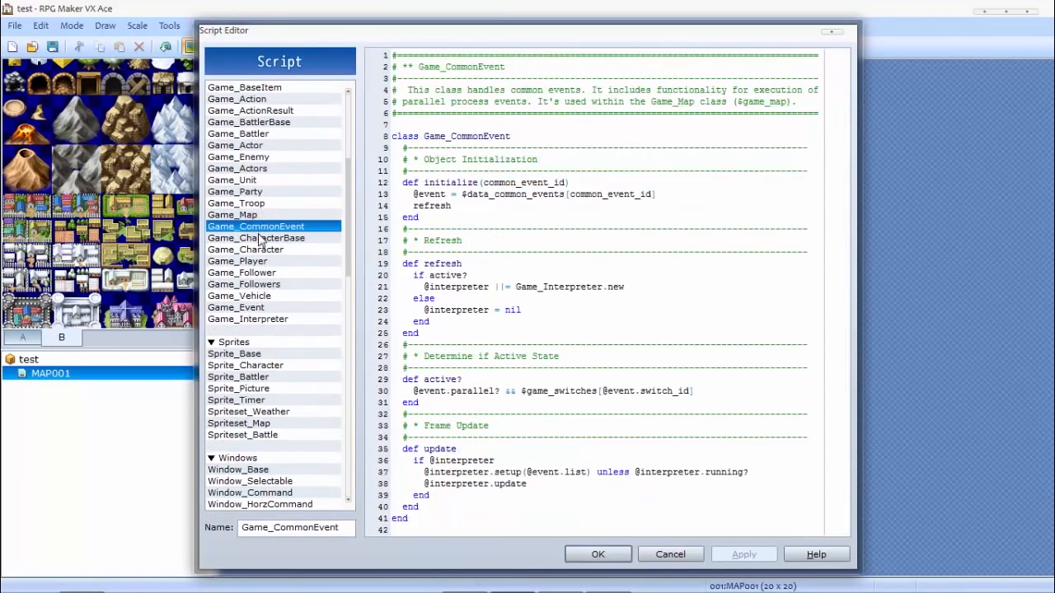
scroll(263, 239, "down", 2)
scroll(301, 244, "down", 10)
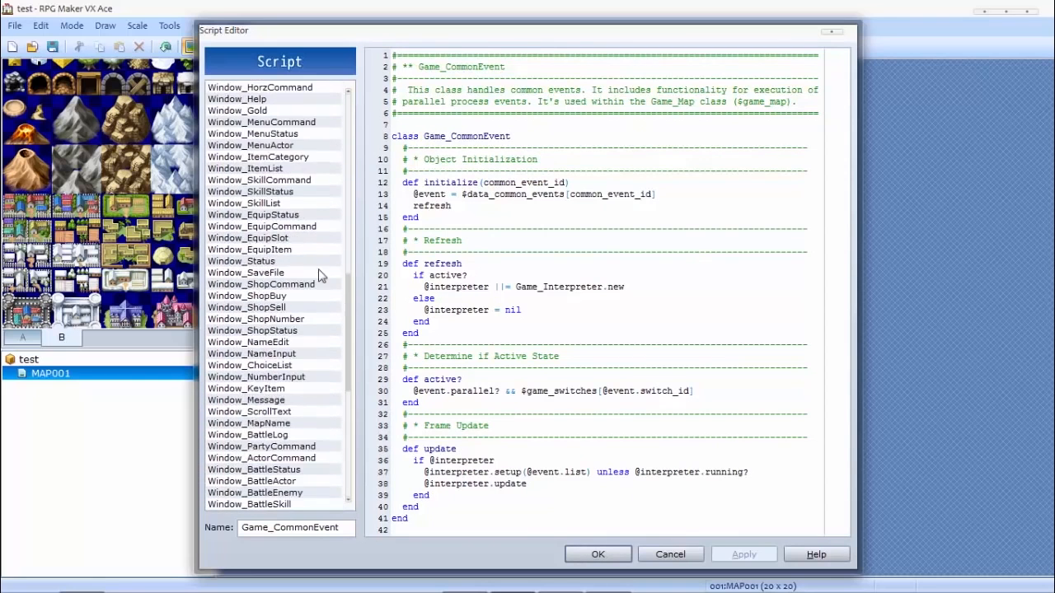
left_click_drag(349, 302, 341, 137)
left_click(298, 168)
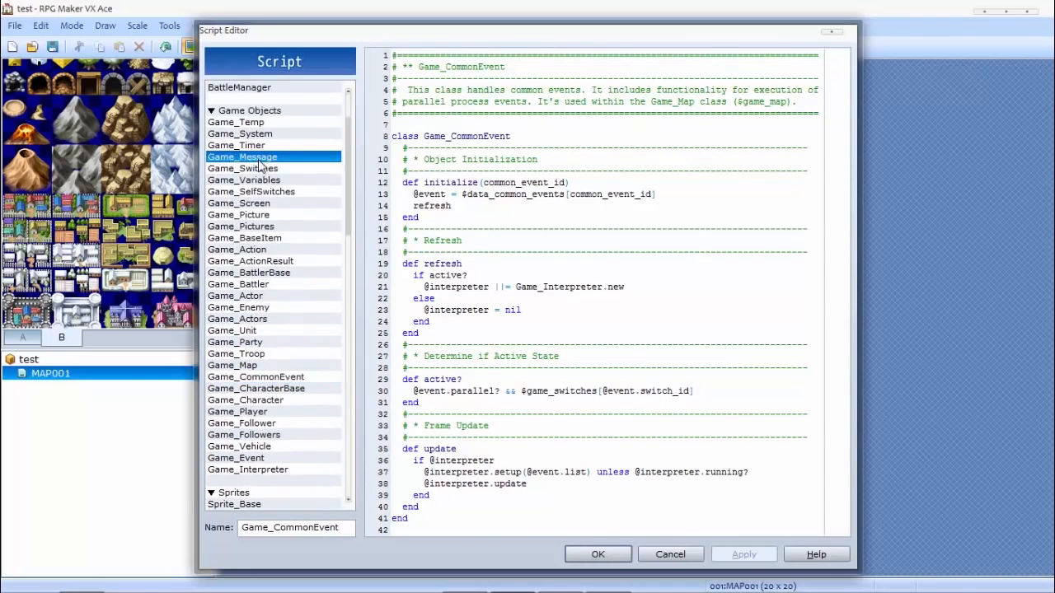
Examine the terms and messages defined in the Vocab module and close the Script Editor with OK.
scroll(259, 164, "up", 2)
left_click(229, 111)
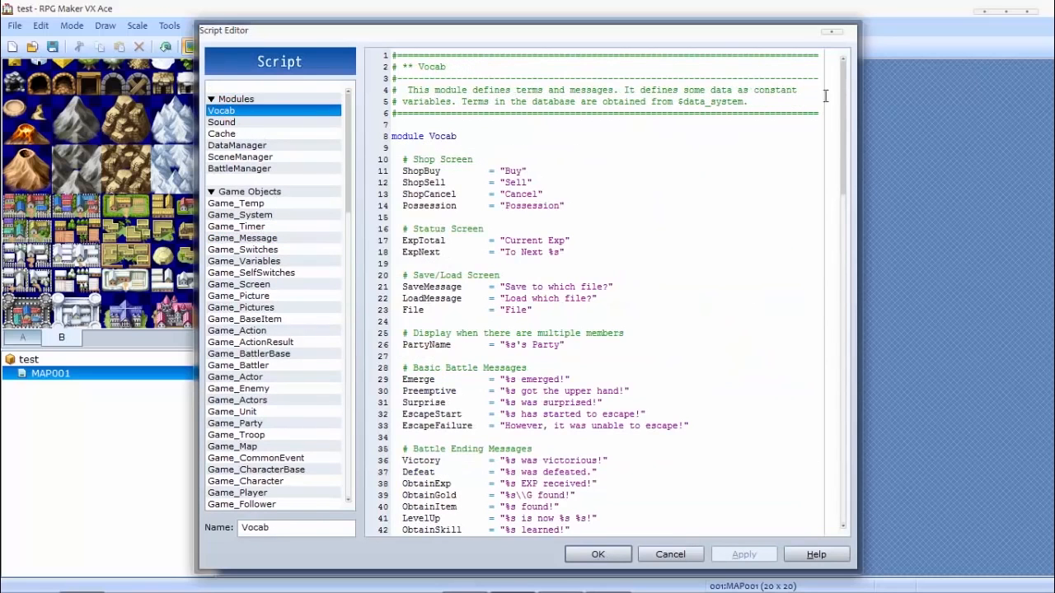
left_click_drag(842, 85, 841, 228)
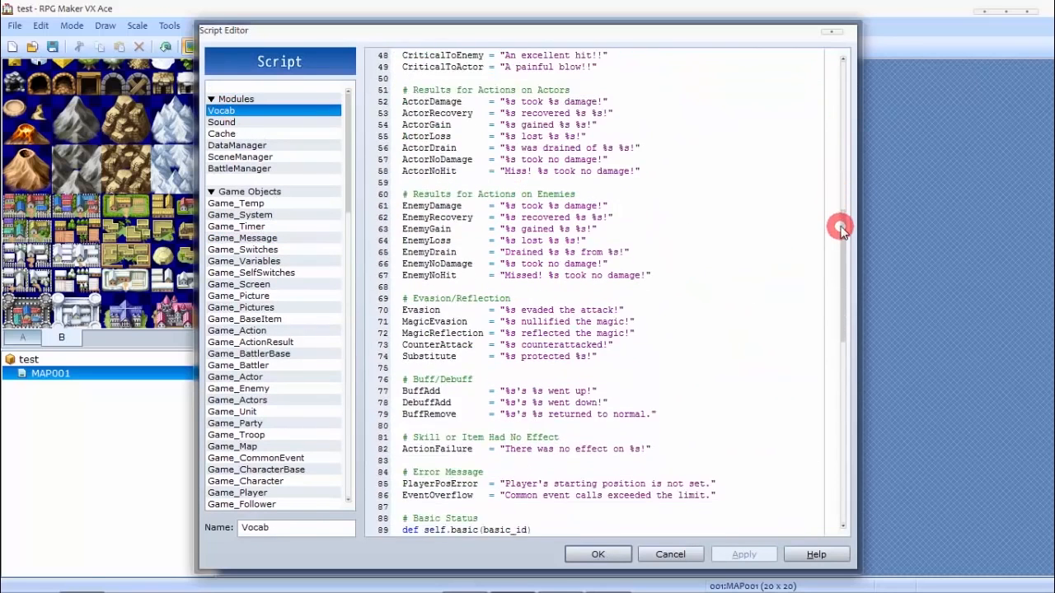
left_click(613, 557)
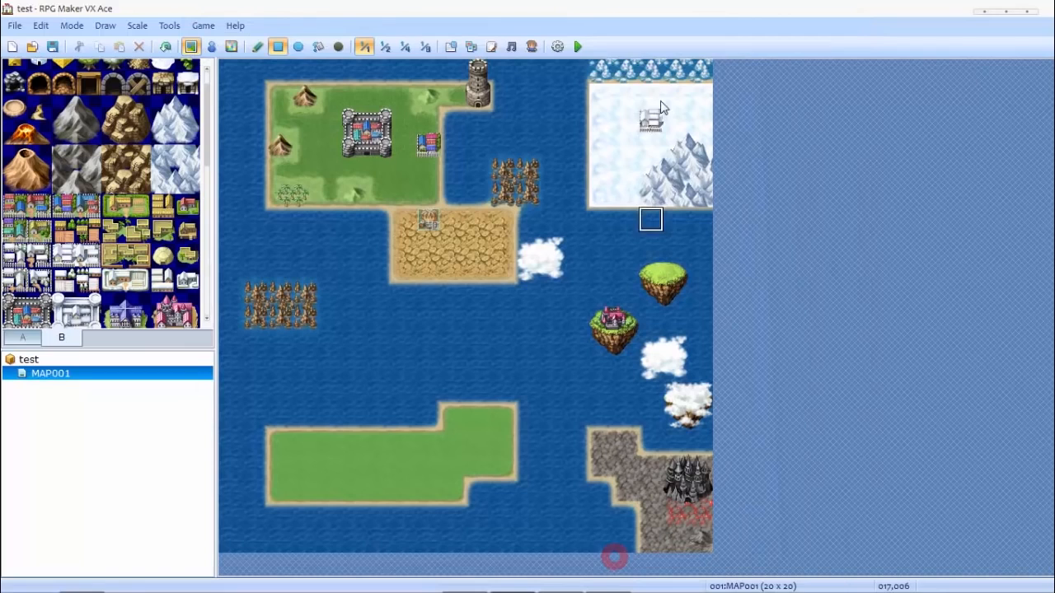
Look over the BGM, BGS, ME and SE lists in the Sound Test and close it.
left_click(511, 47)
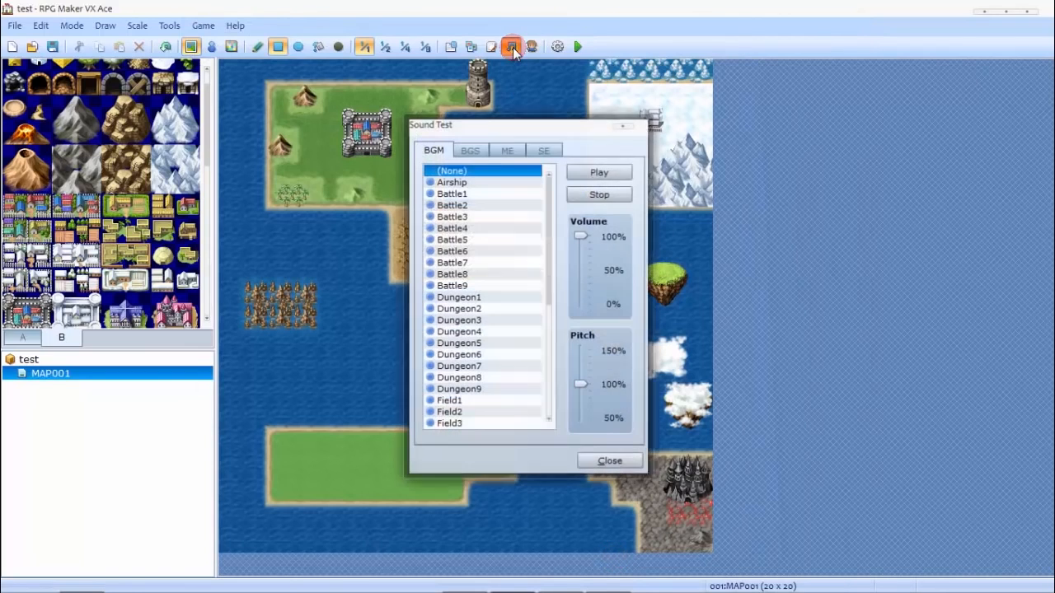
left_click(486, 149)
left_click(514, 148)
left_click(544, 148)
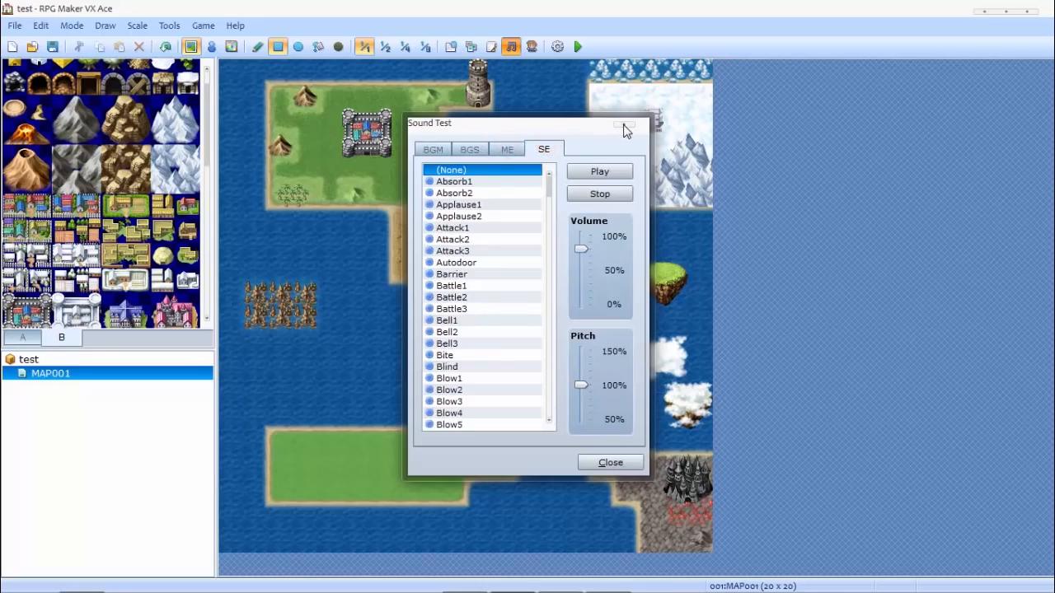
left_click(625, 126)
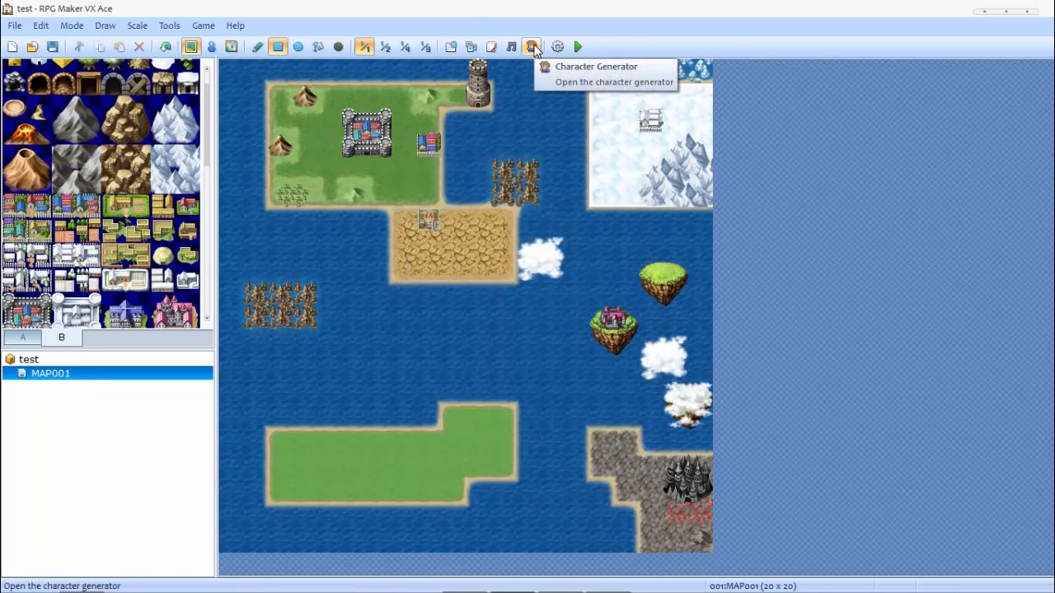
Open the Character Generator and compare the default female and male characters.
left_click(533, 47)
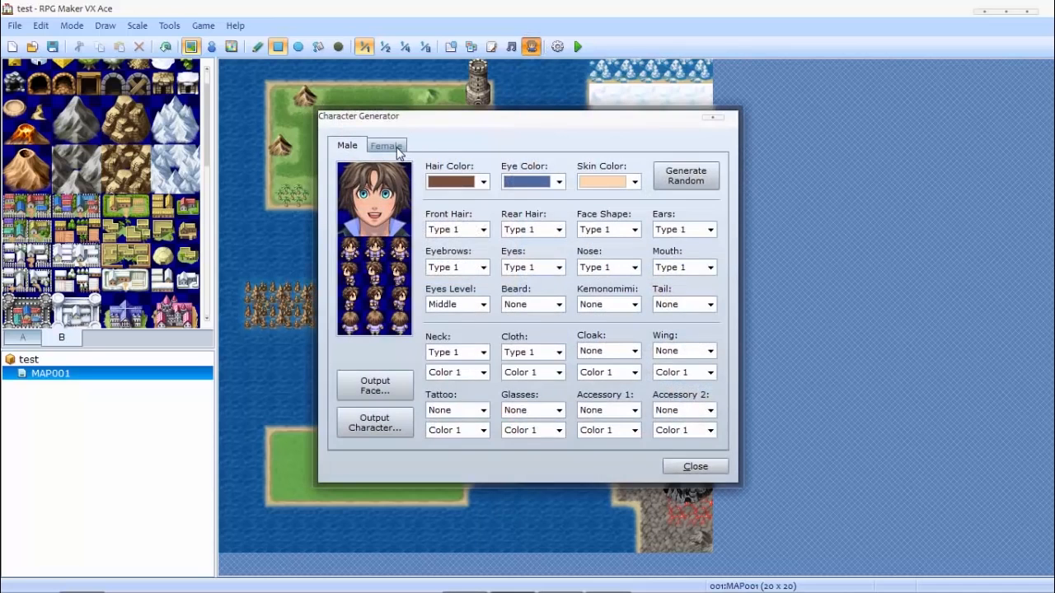
left_click(390, 145)
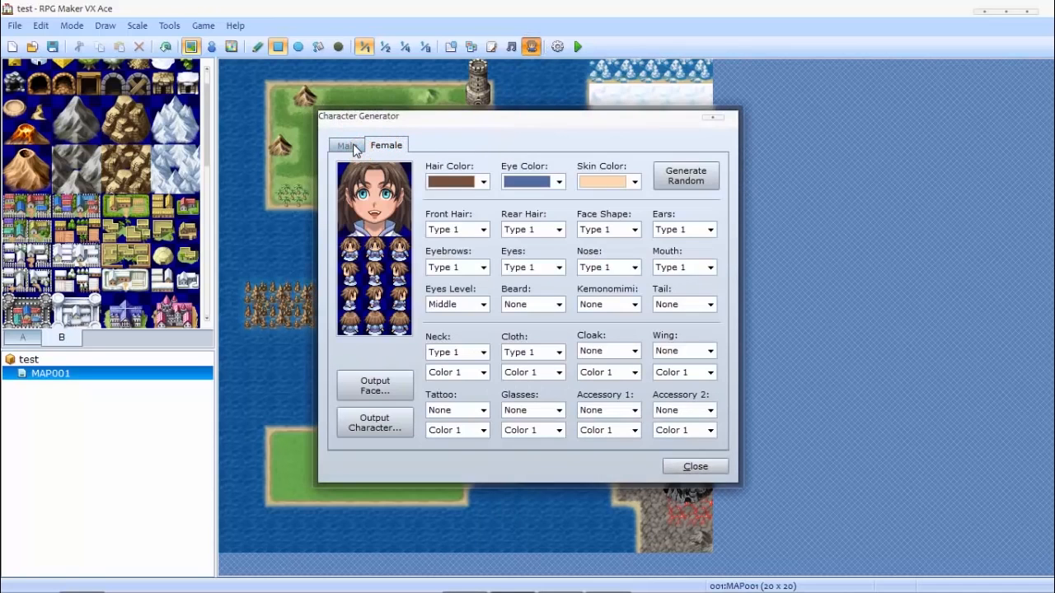
left_click(353, 146)
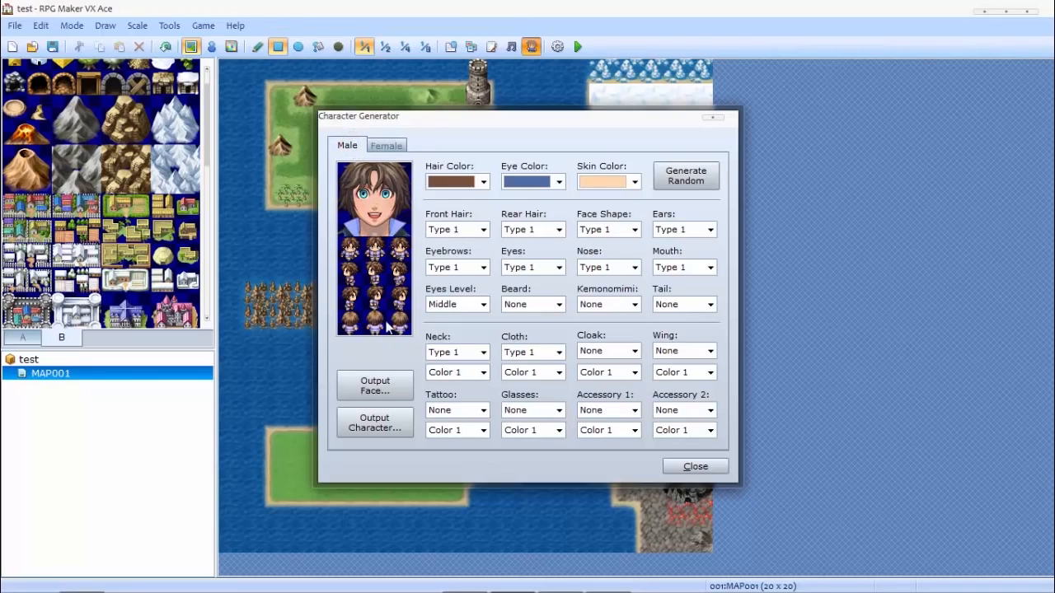
Try front hair Type 2 and Type 4 on the male character and close the generator without outputting it.
left_click(477, 229)
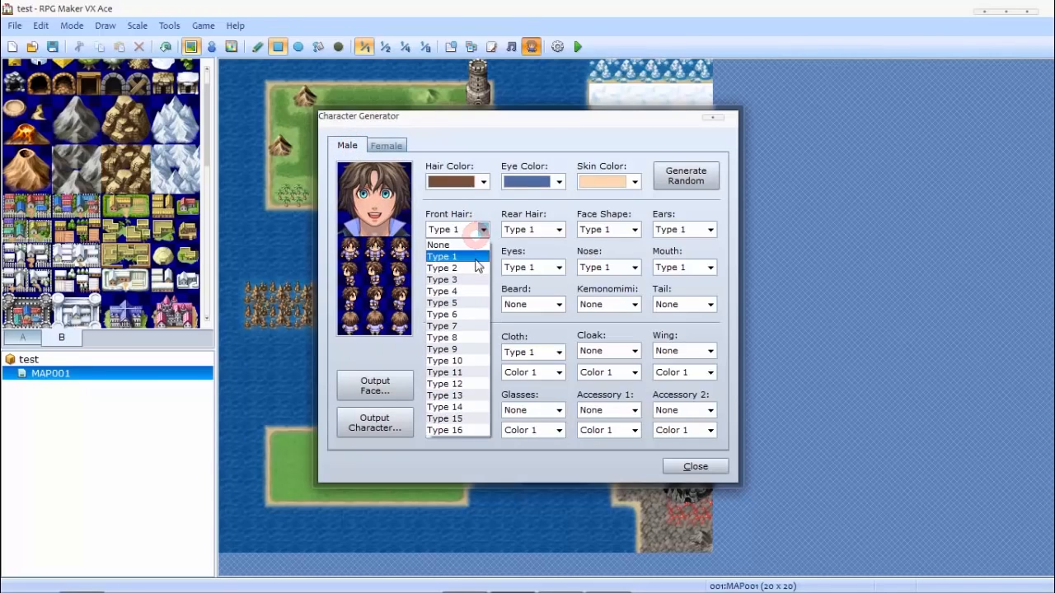
left_click(472, 266)
left_click(483, 230)
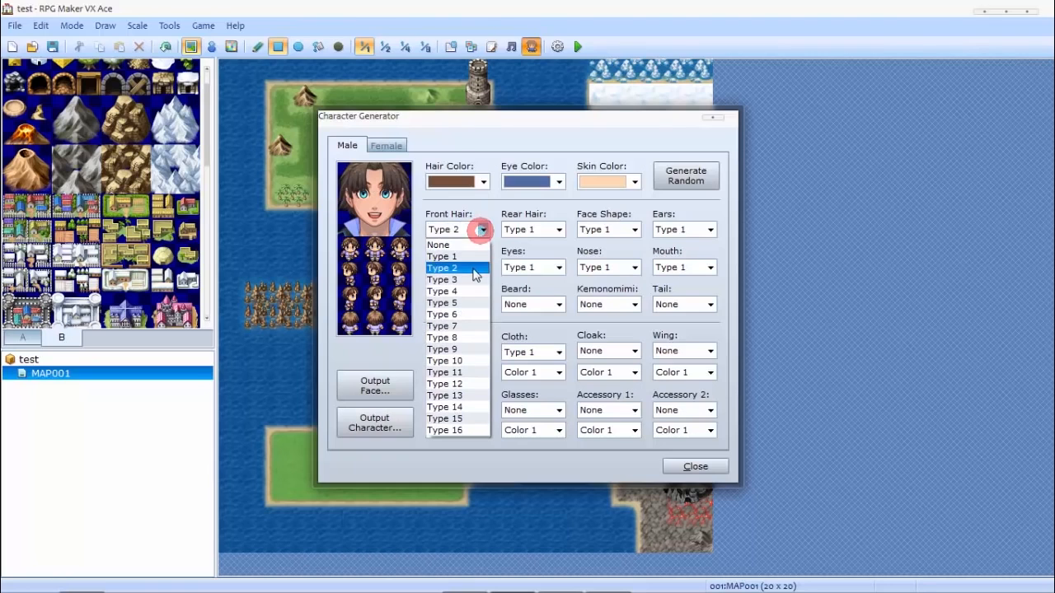
left_click(467, 293)
left_click(712, 118)
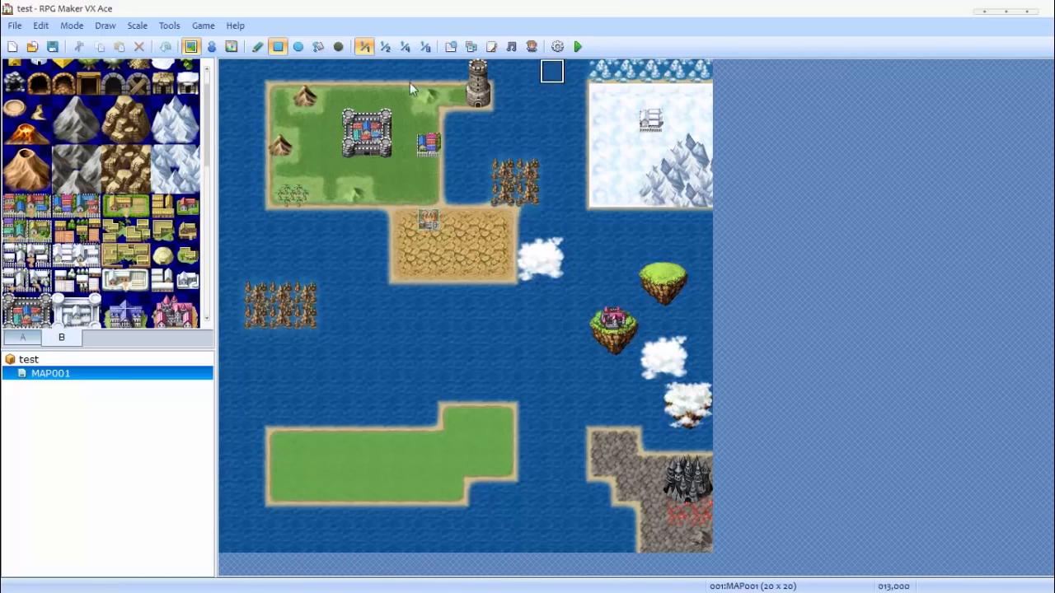
Place a Volcano Crater on the northeastern part of the southern grass island.
left_click(13, 155)
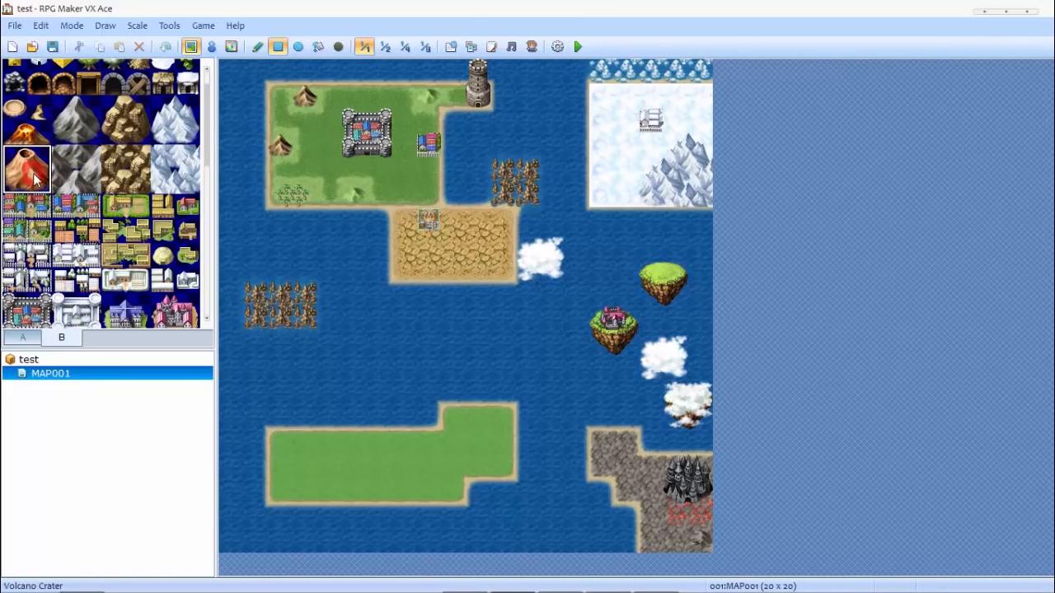
left_click(473, 430)
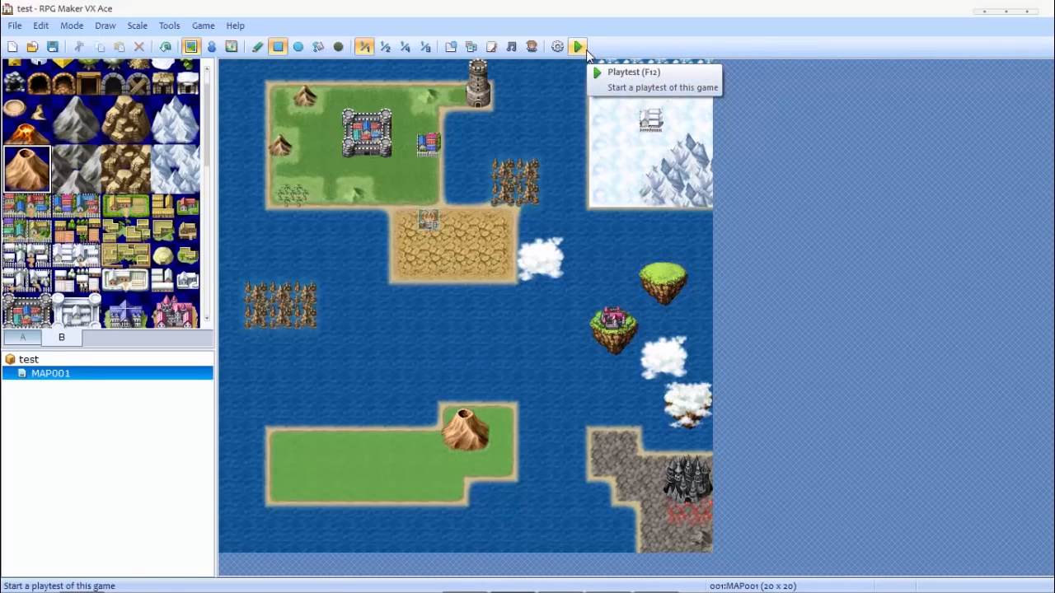
Start a playtest, saving the changes to test, and begin a new game from the title screen.
left_click(578, 47)
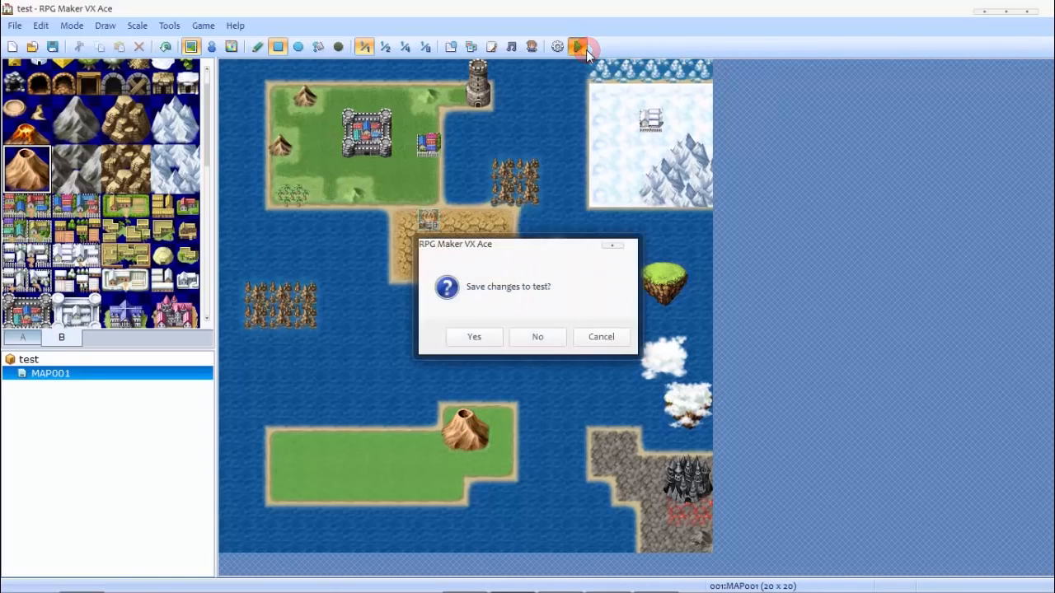
left_click(492, 338)
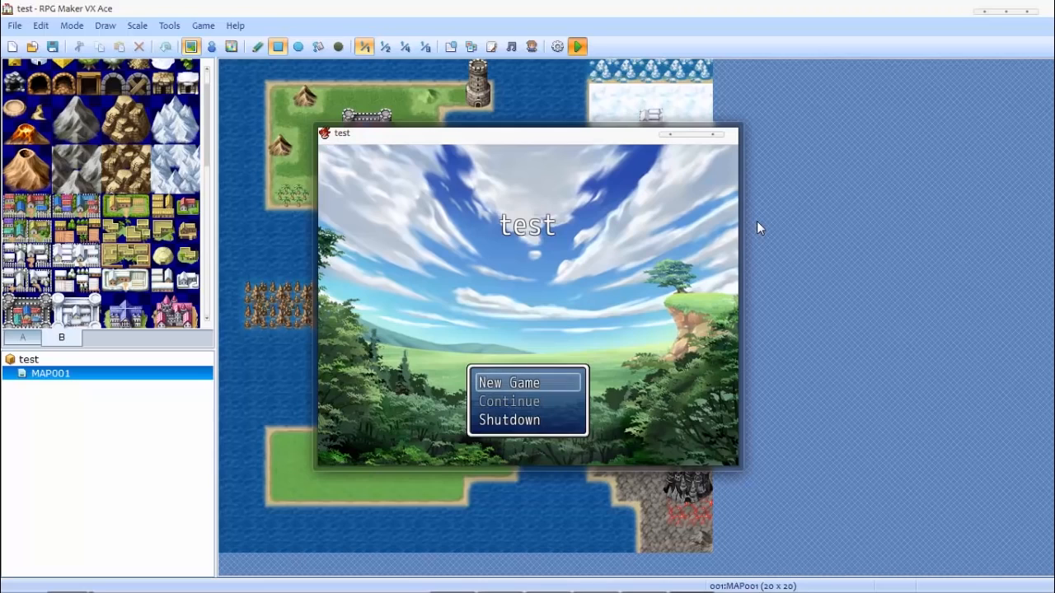
key("Down")
key("Down")
key("Up")
key("Up")
key("Return")
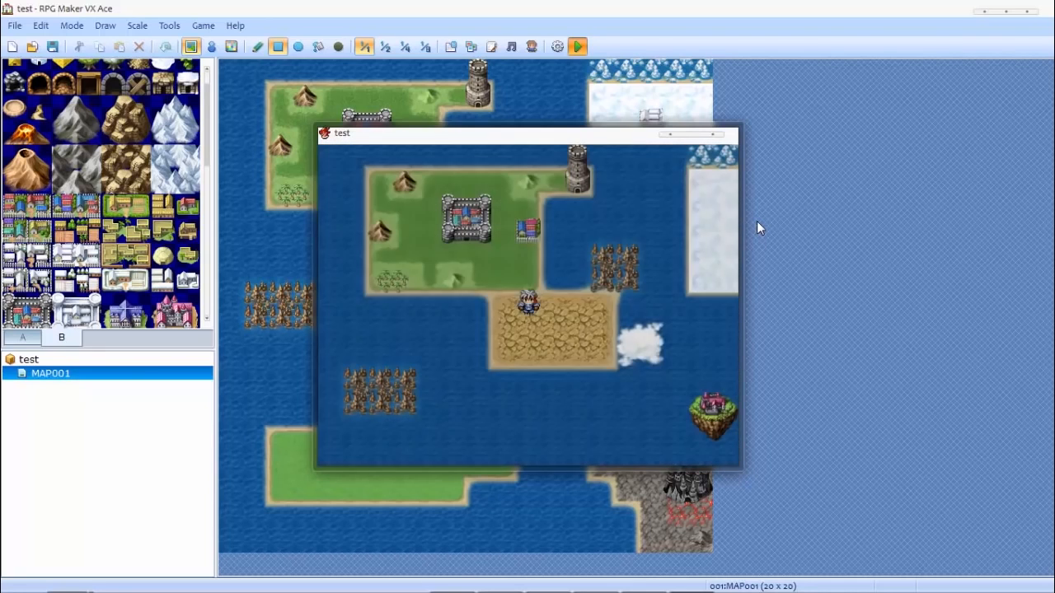
Walk the hero from the desert's edge north to the grass beside the northern brown mountain.
key("Up")
key("Left")
key("Up")
key("Up")
key("Up")
key("Up")
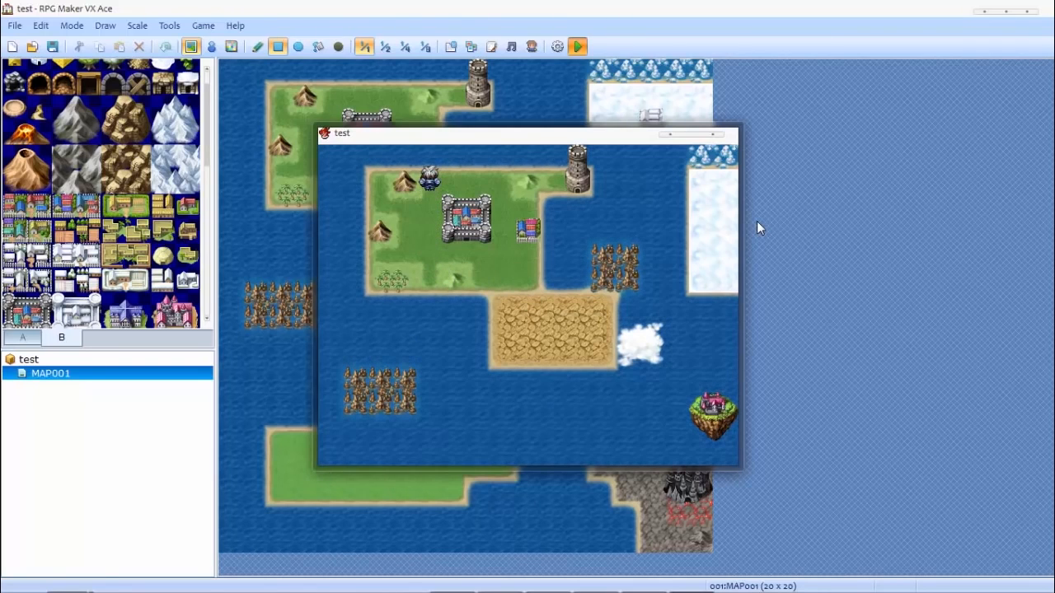
Walk and dash the hero around the grassland and desert, ending on the desert just south of the starting point.
key("Right")
key("Right")
key("Right")
key("Down")
key("Down")
key("Down")
key("Down")
key("Down")
key("shift+Right")
key("shift+Right")
key("shift+Left")
key("shift+Left")
key("shift+Left")
key("shift+Up")
key("shift+Up")
key("shift+Up")
key("shift+Up")
key("shift+Left")
key("shift+Left")
key("shift+Left")
key("shift+Left")
key("shift+Up")
key("shift+Right")
key("shift+Right")
key("shift+Right")
key("shift+Up")
key("shift+Right")
key("shift+Right")
key("shift+Down")
key("shift+Down")
key("Up")
key("Left")
key("Down")
key("Right")
key("Left")
key("Left")
key("Down")
key("Right")
key("Right")
key("Down")
key("Down")
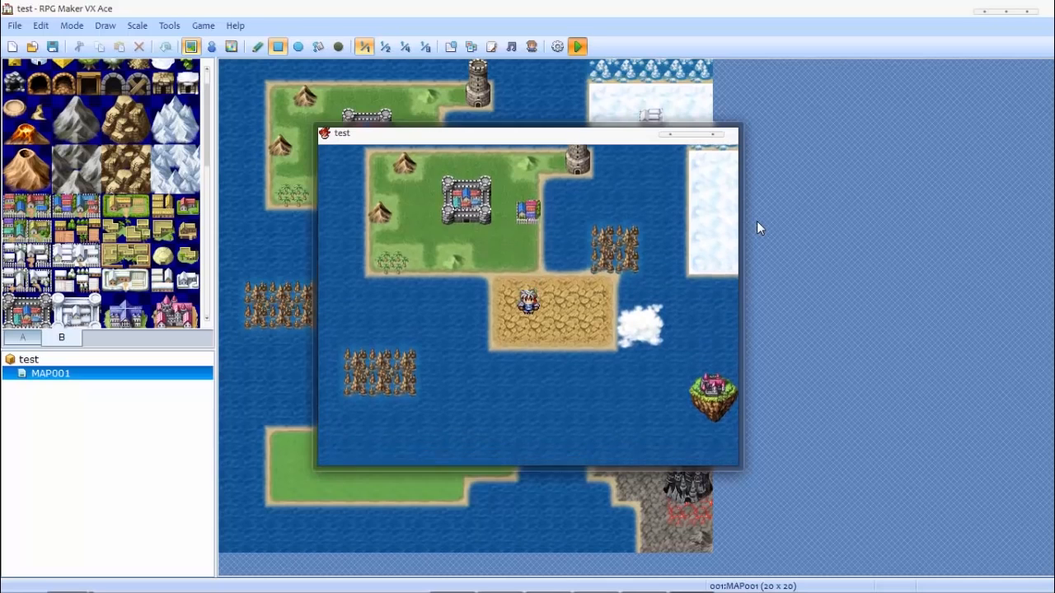
Walk the hero across the desert and back onto the grassland, to the spot southeast of the western mountain.
key("Right")
key("Right")
key("Left")
key("Left")
key("Left")
key("Up")
key("Up")
key("Up")
key("Up")
key("Left")
key("Left")
key("Left")
key("Left")
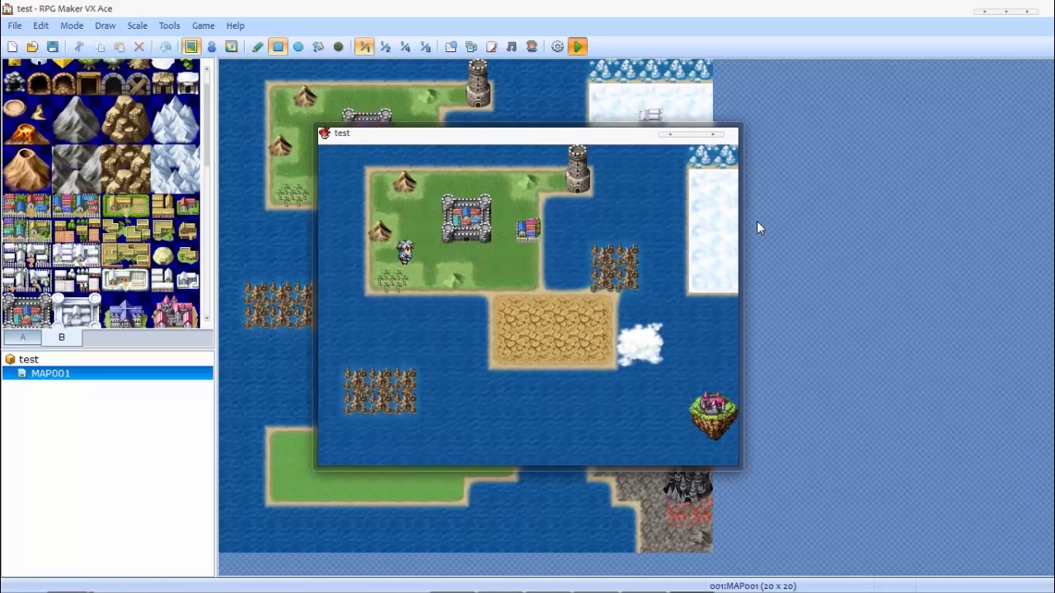
Open the in-game menu, choose Game End and shut down the playtest.
key("Escape")
key("Down")
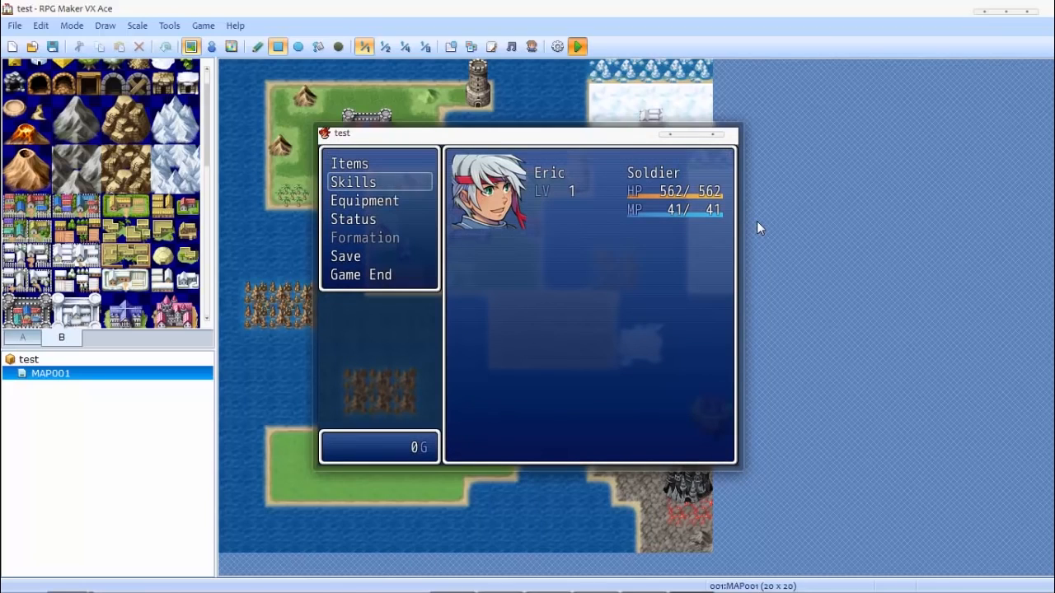
key("Up")
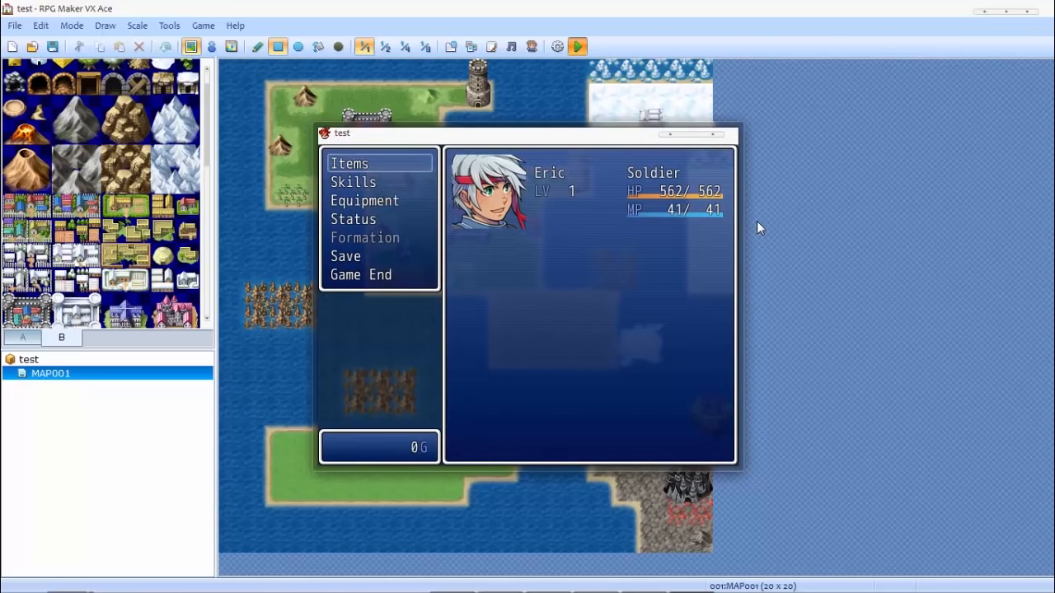
key("Up")
key("Return")
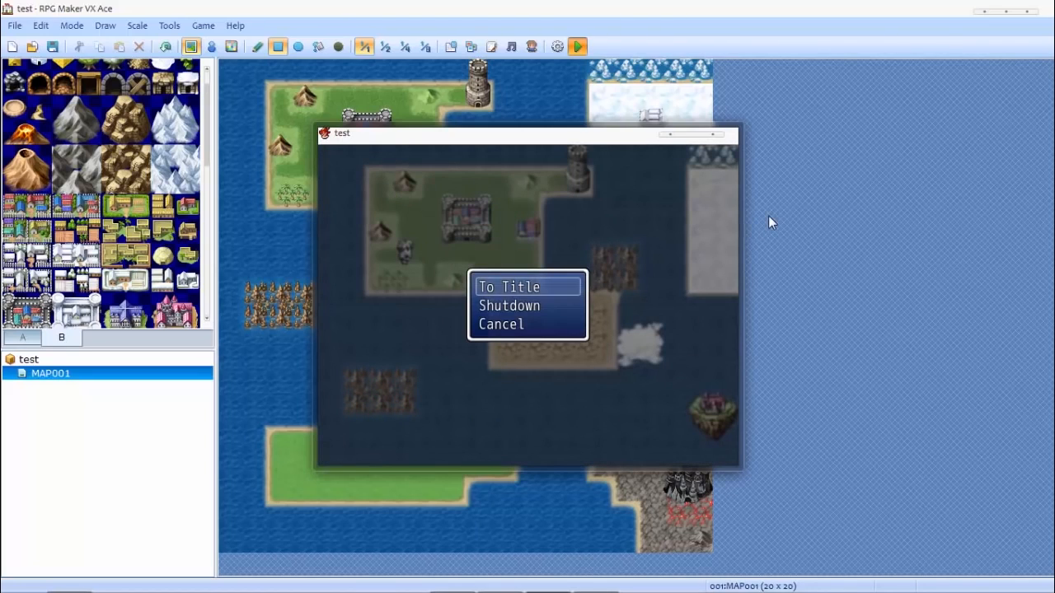
key("Down")
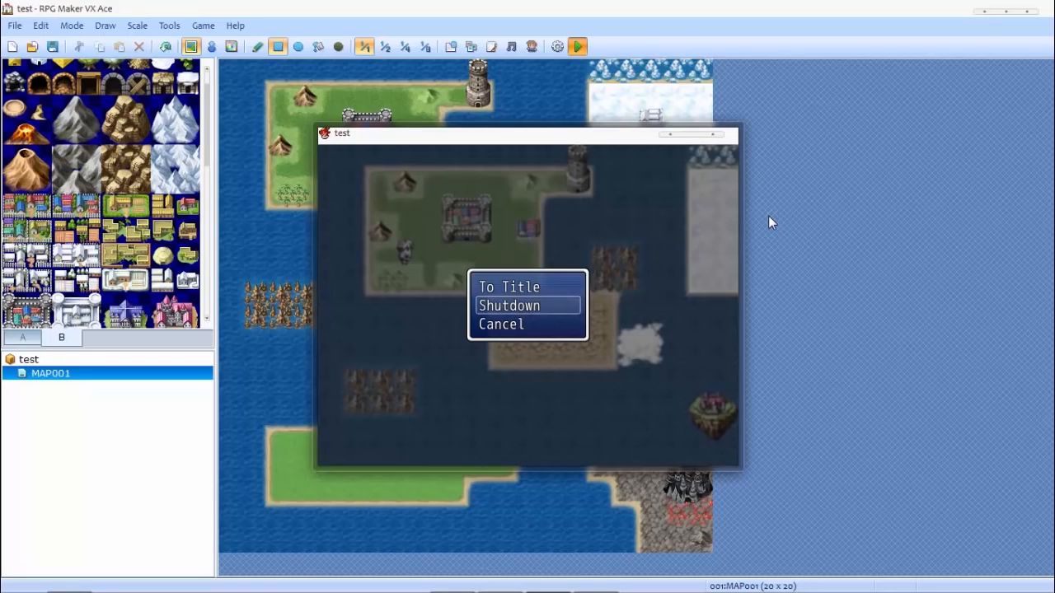
key("Return")
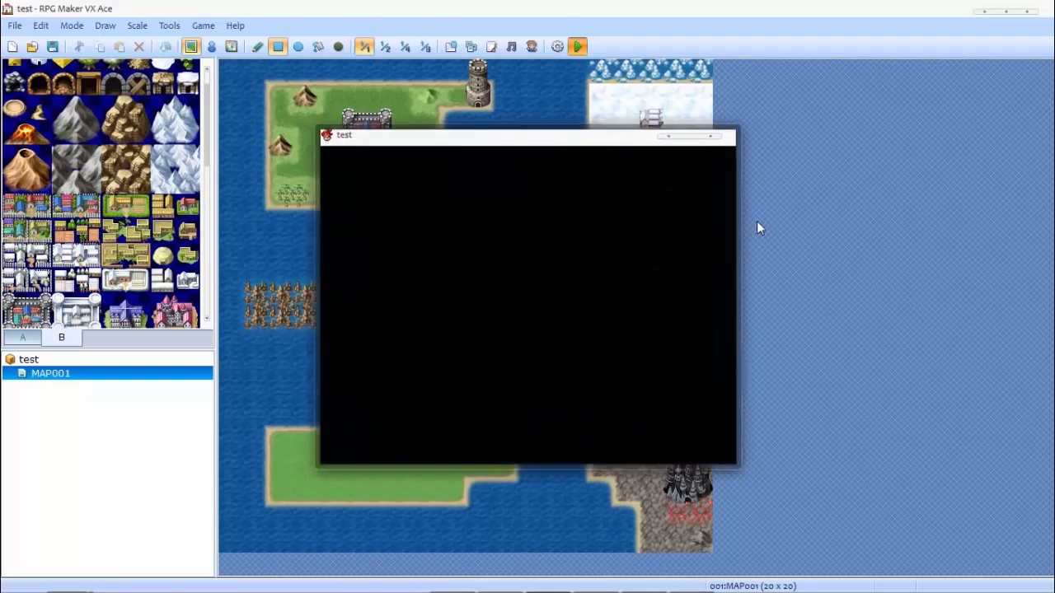